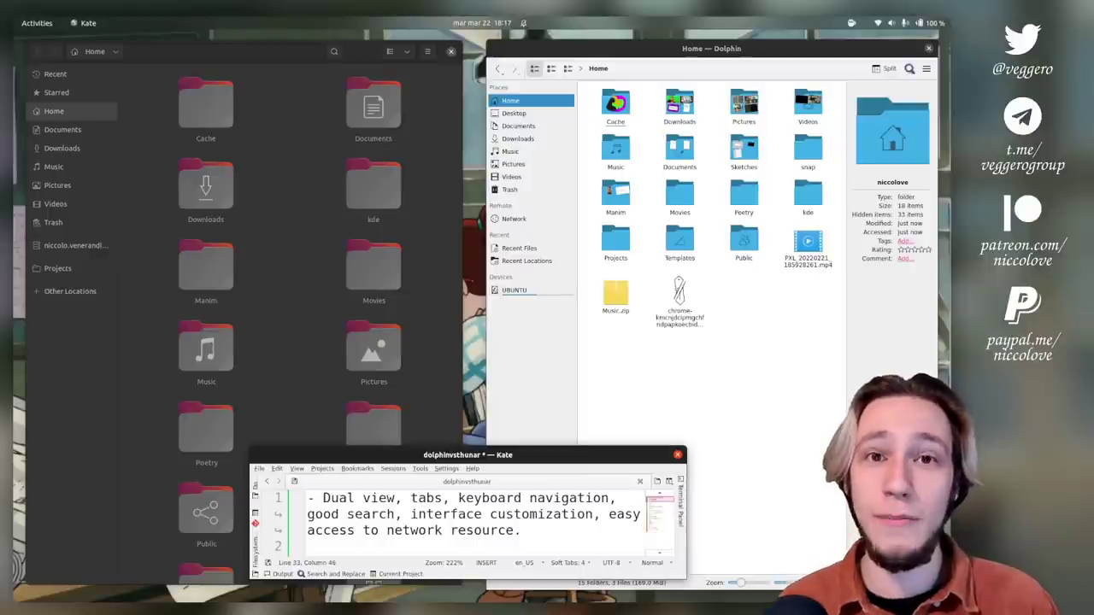
{"action": "scroll", "coordinate": [653, 513], "scroll_direction": "down", "scroll_amount": 10}
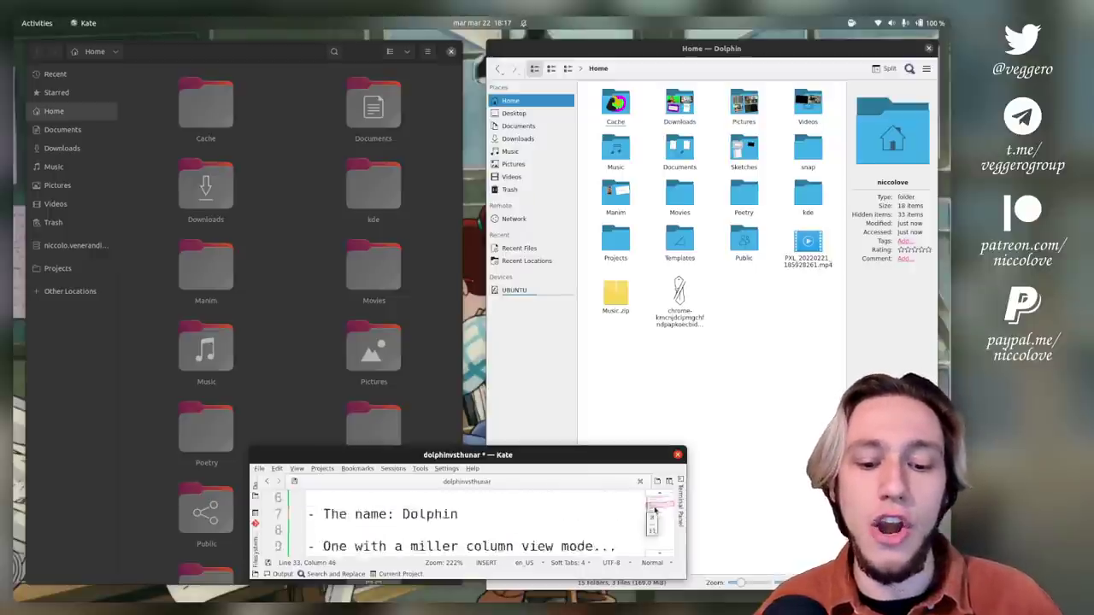
{"action": "scroll", "coordinate": [653, 538], "scroll_direction": "up", "scroll_amount": 10}
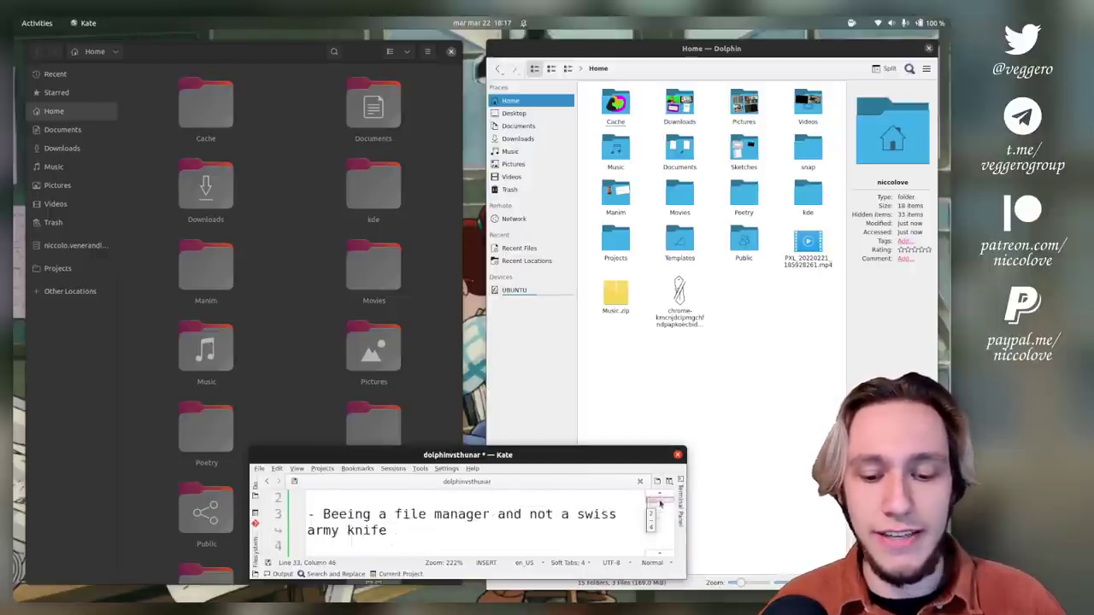
{"action": "left_click", "coordinate": [534, 530]}
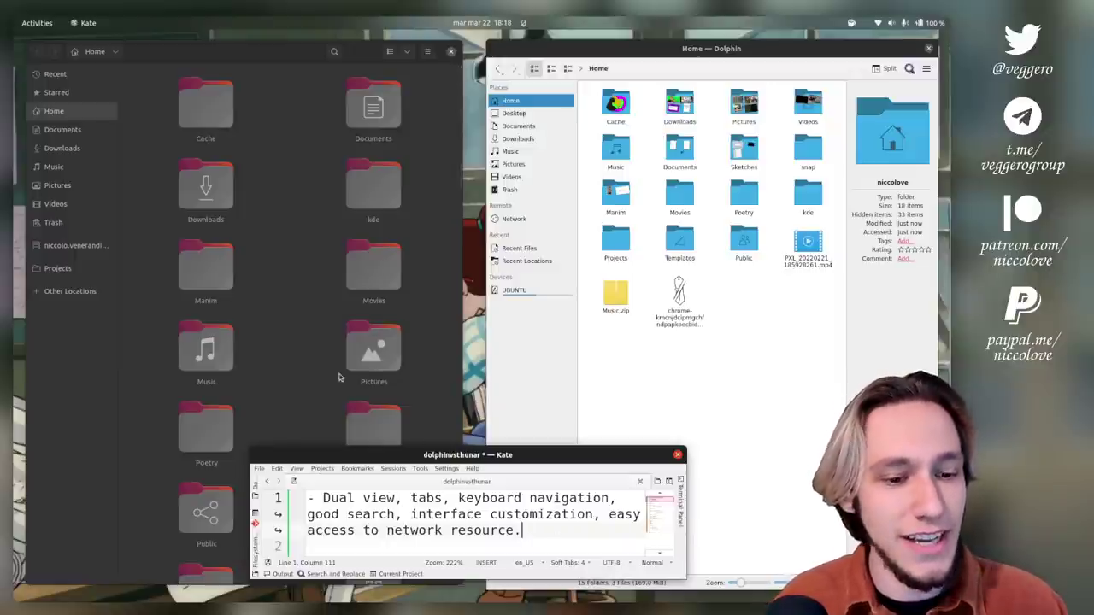
- Create a new folder named '0 points' in the Files Home folder
{"action": "right_click", "coordinate": [310, 311]}
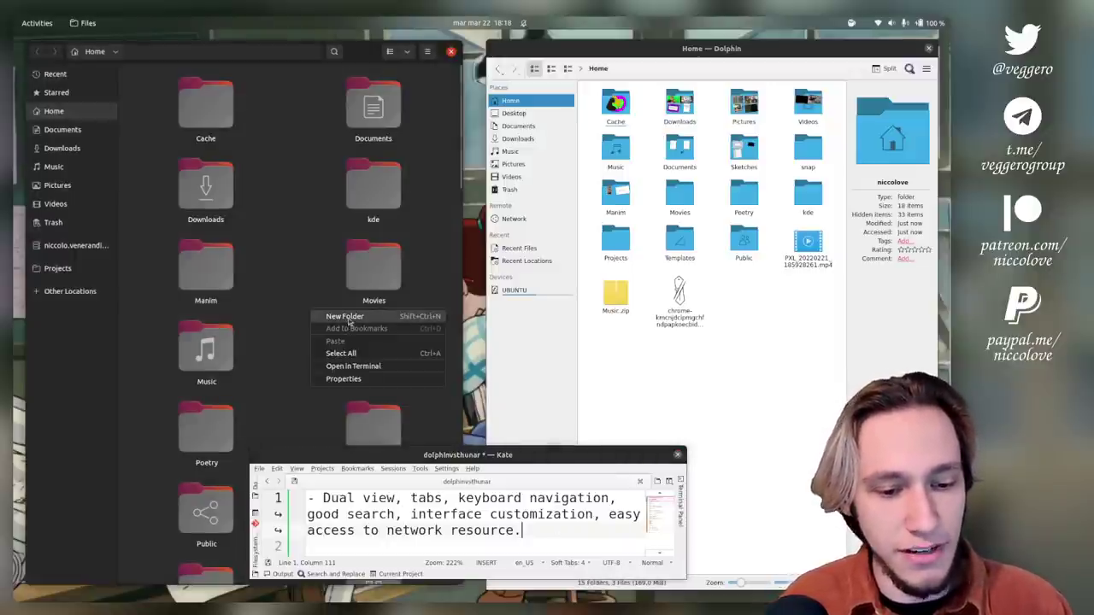
{"action": "left_click", "coordinate": [347, 320]}
{"action": "type", "text": "0 points"}
{"action": "key", "text": "Return"}
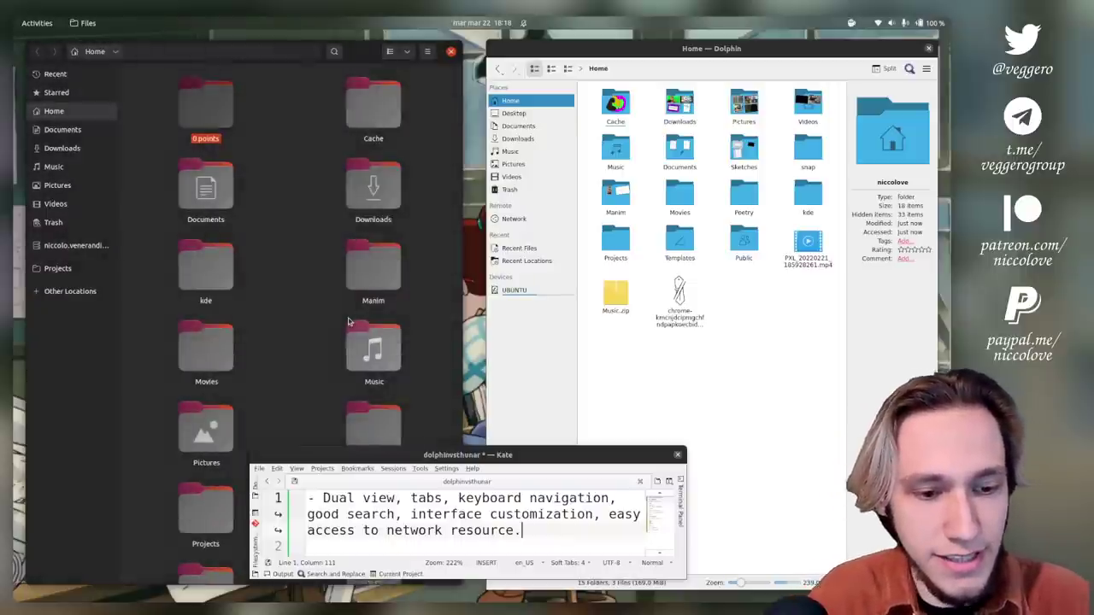
- Rename the '0 points' folder to 'thunar 0 points' by prefixing 'thunar'
{"action": "right_click", "coordinate": [213, 115]}
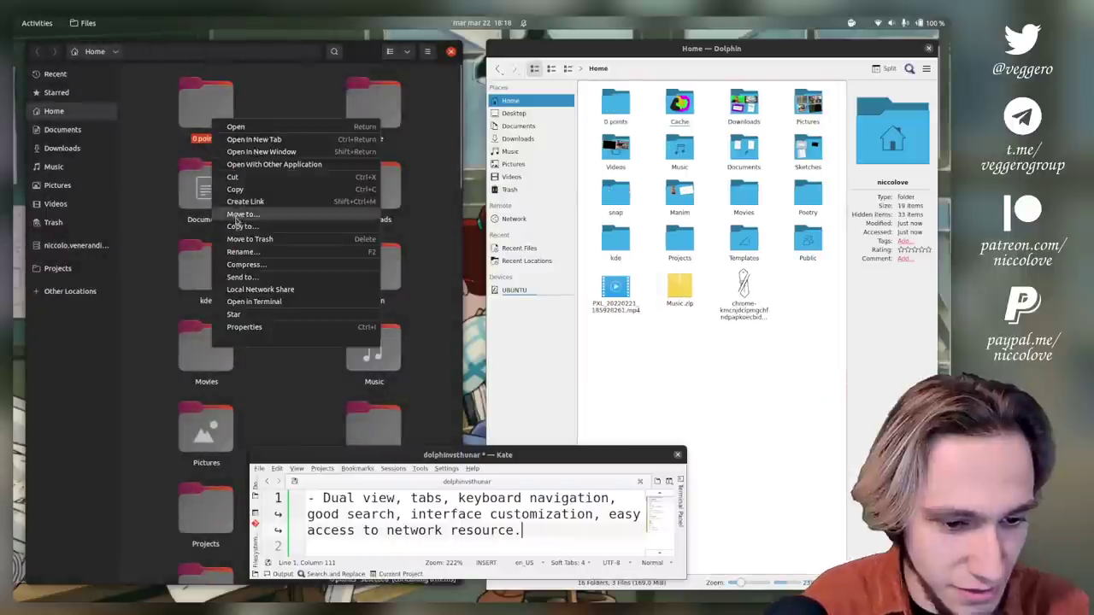
{"action": "left_click", "coordinate": [248, 254]}
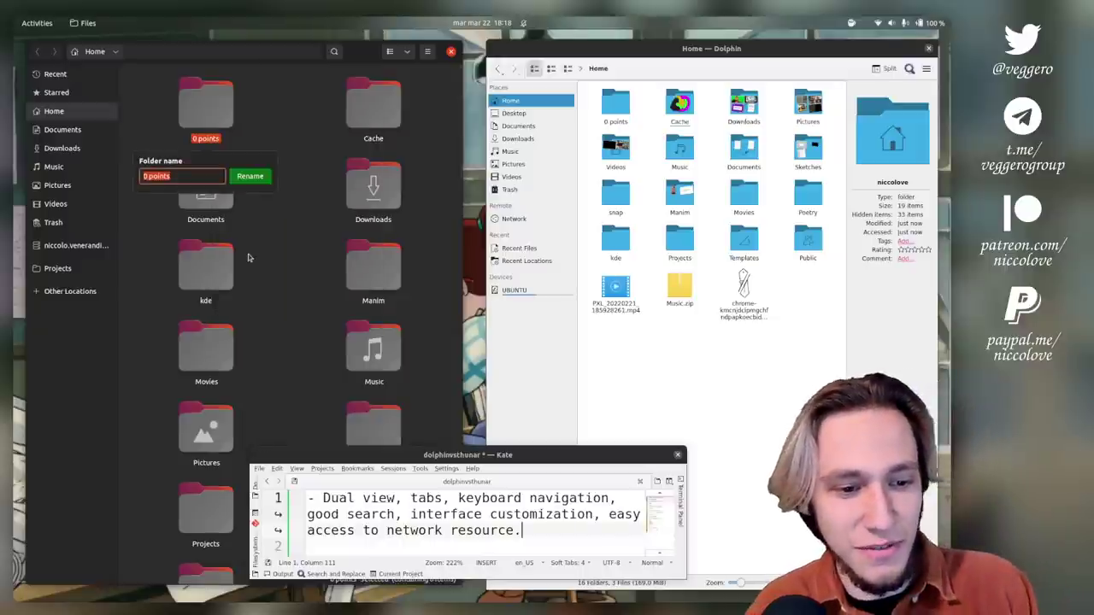
{"action": "key", "text": "Home"}
{"action": "type", "text": "thunar"}
{"action": "key", "text": "Return"}
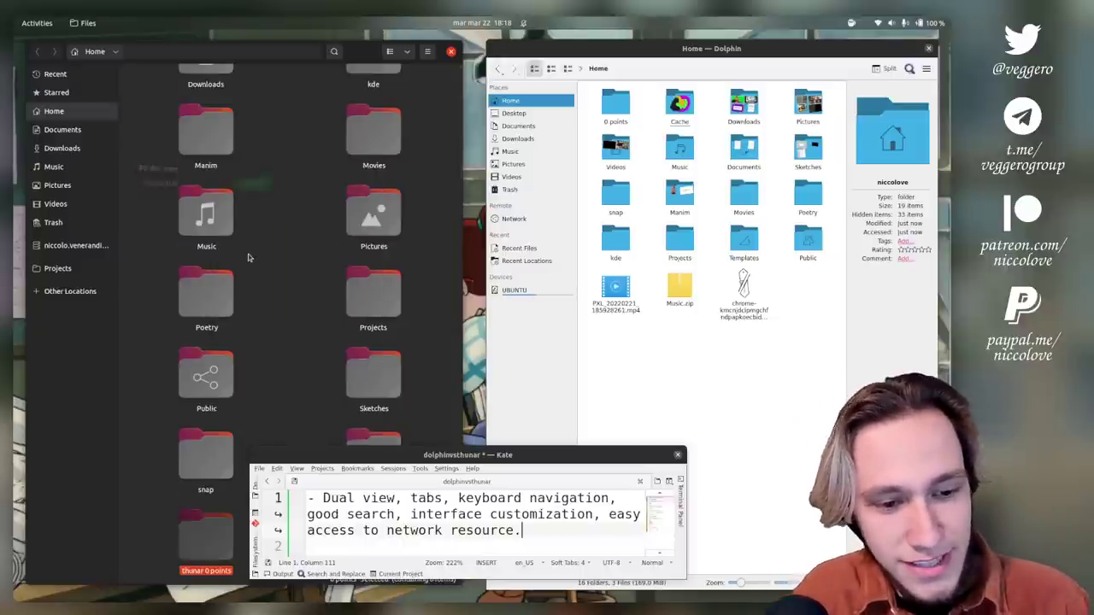
- Add a 'dolphin 0 points' folder to Dolphin's Home via Create New > Folder
{"action": "right_click", "coordinate": [625, 359]}
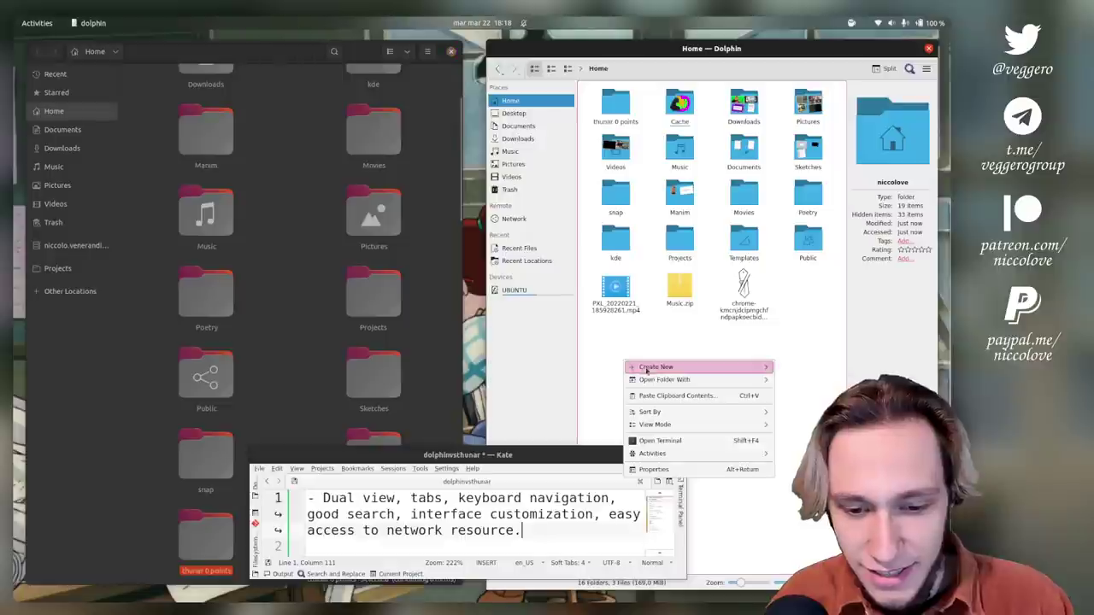
{"action": "left_click", "coordinate": [796, 366]}
{"action": "type", "text": "dolphin 0 points"}
{"action": "key", "text": "Return"}
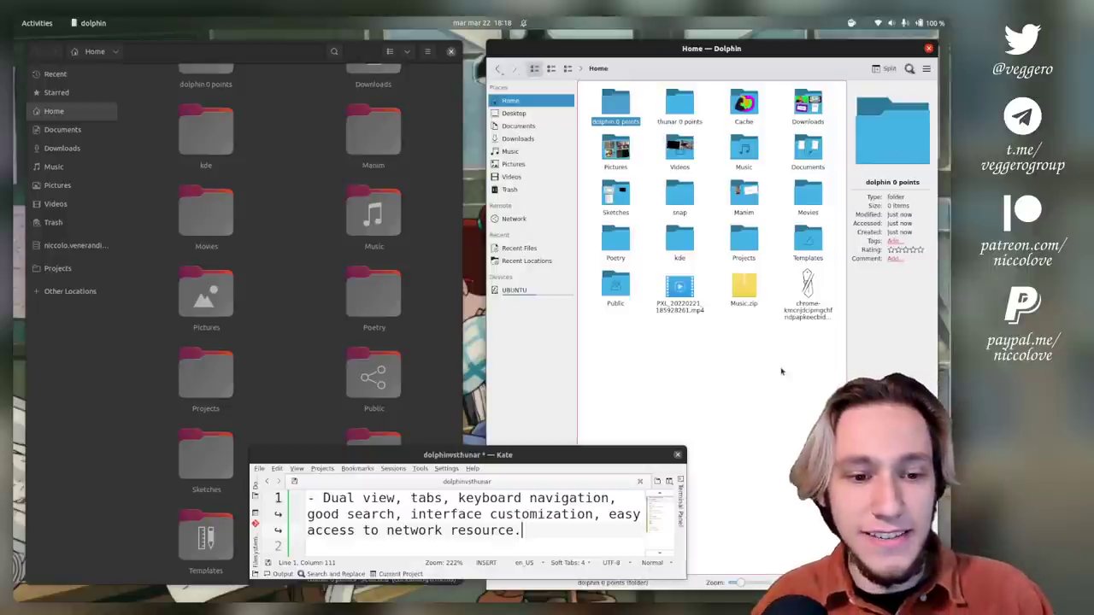
{"action": "scroll", "coordinate": [297, 261], "scroll_direction": "up", "scroll_amount": 3}
{"action": "left_click", "coordinate": [297, 260]}
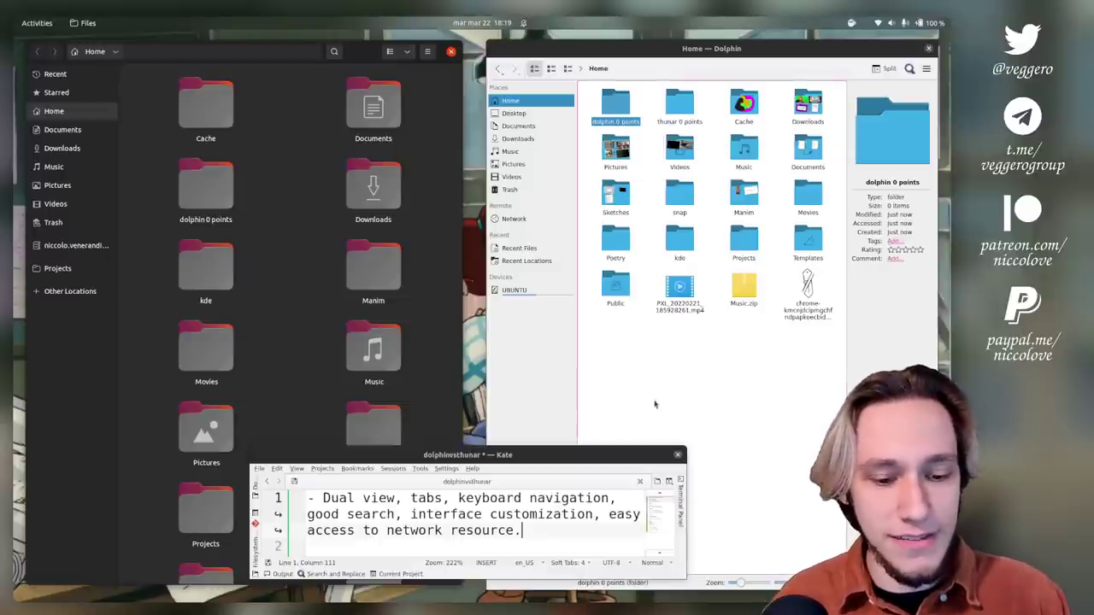
- Toggle Dolphin's split view on, then back to a single pane
{"action": "left_click", "coordinate": [713, 229]}
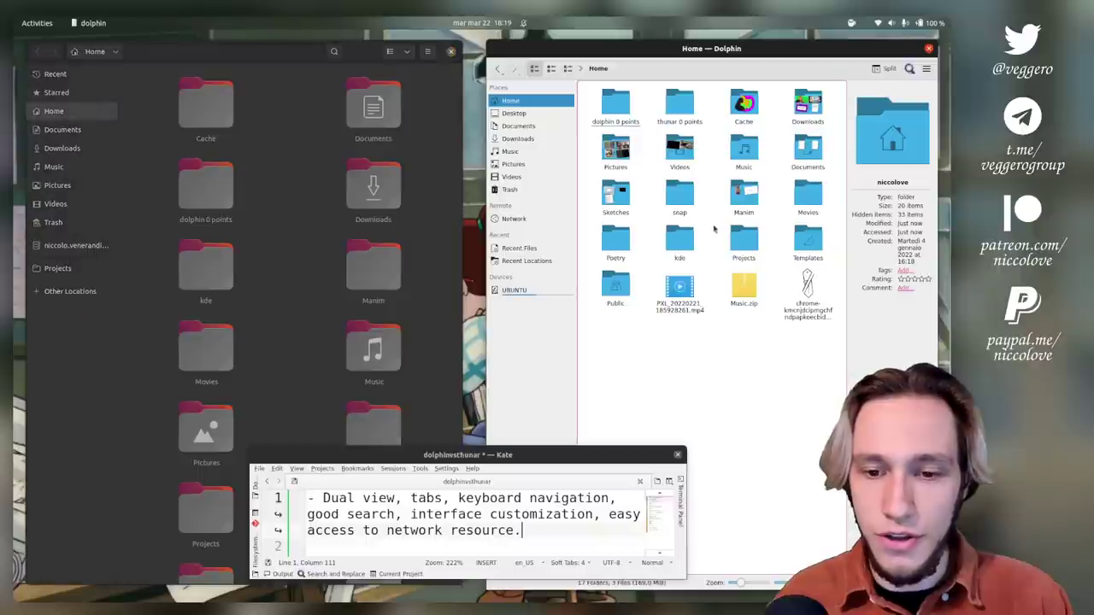
{"action": "left_click", "coordinate": [886, 68]}
{"action": "left_click", "coordinate": [427, 51]}
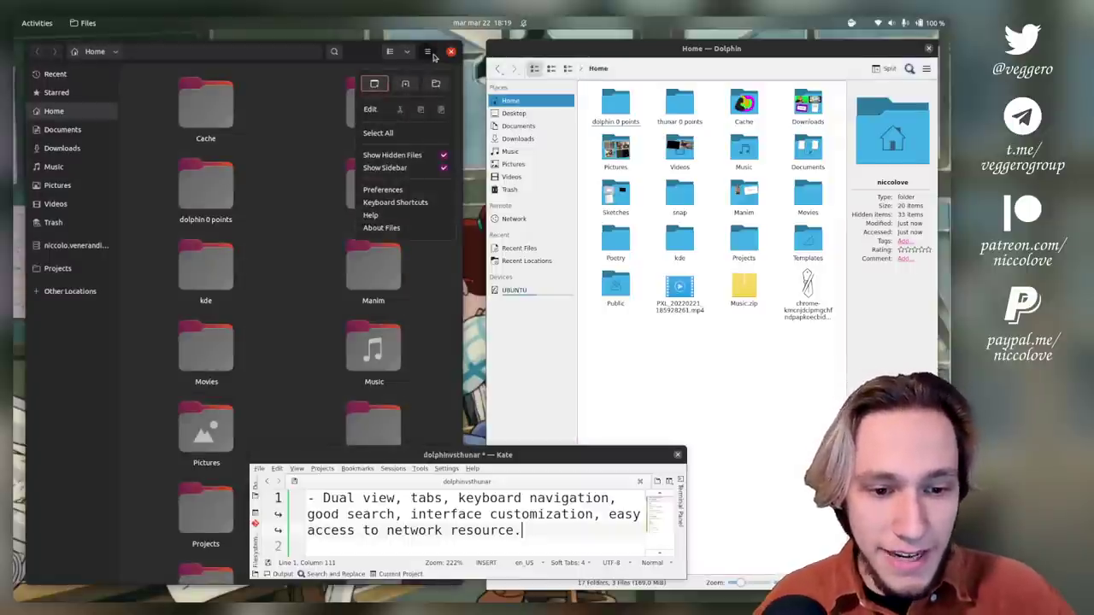
- Open a second Home tab in Files with Ctrl+T
{"action": "left_click", "coordinate": [431, 55]}
{"action": "right_click", "coordinate": [300, 144]}
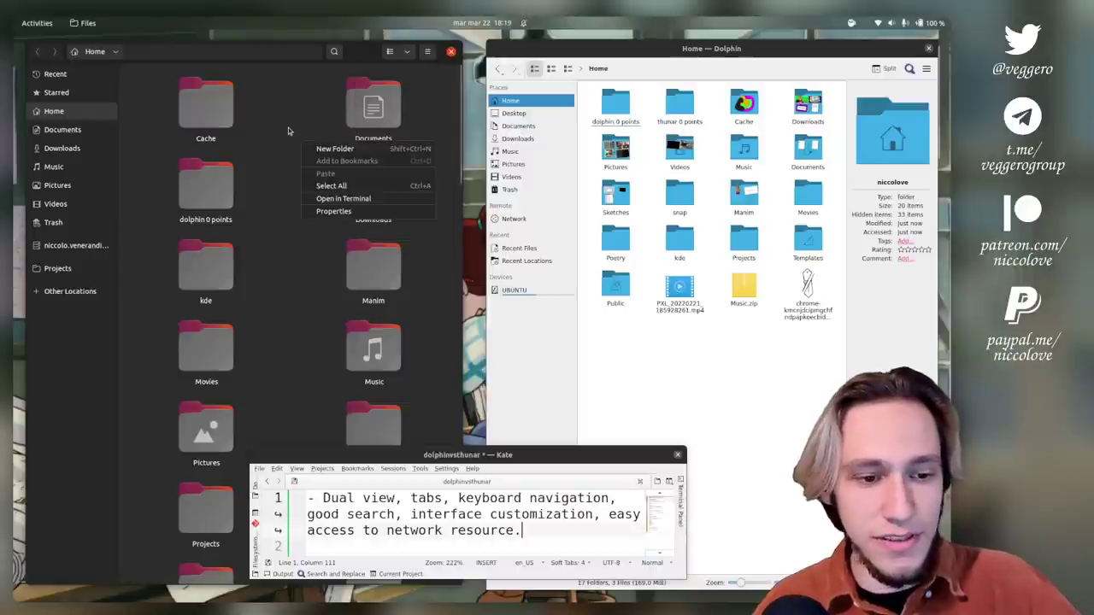
{"action": "left_click", "coordinate": [287, 127]}
{"action": "left_click", "coordinate": [428, 53]}
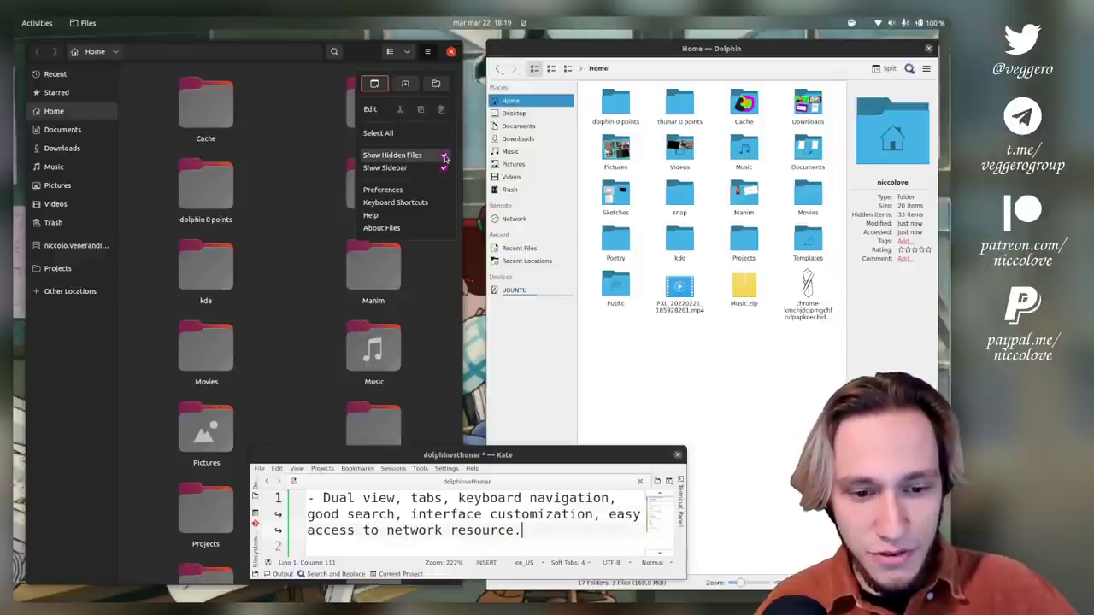
{"action": "left_click", "coordinate": [339, 192]}
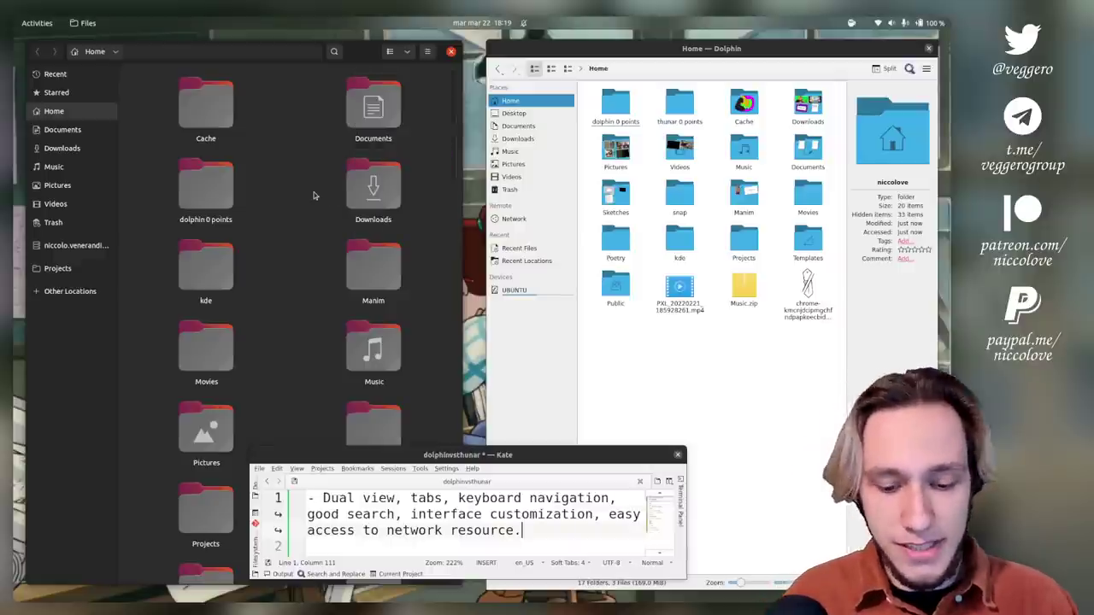
{"action": "key", "text": "ctrl+t"}
- Open a new Dolphin tab, then move the Files selection across Home folders to Documents
{"action": "left_click", "coordinate": [670, 381]}
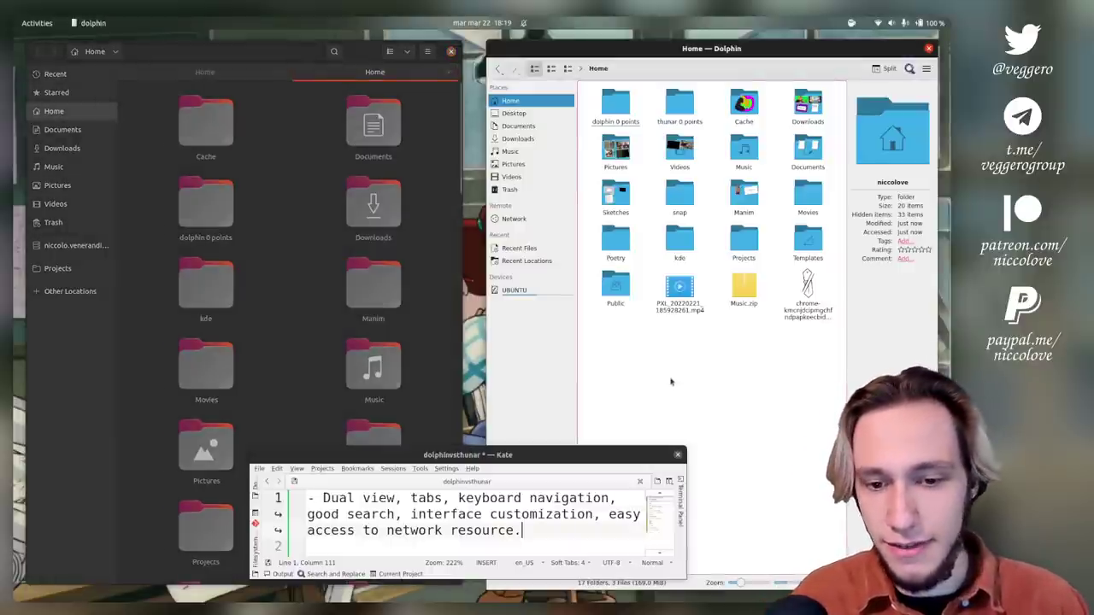
{"action": "key", "text": "ctrl+t"}
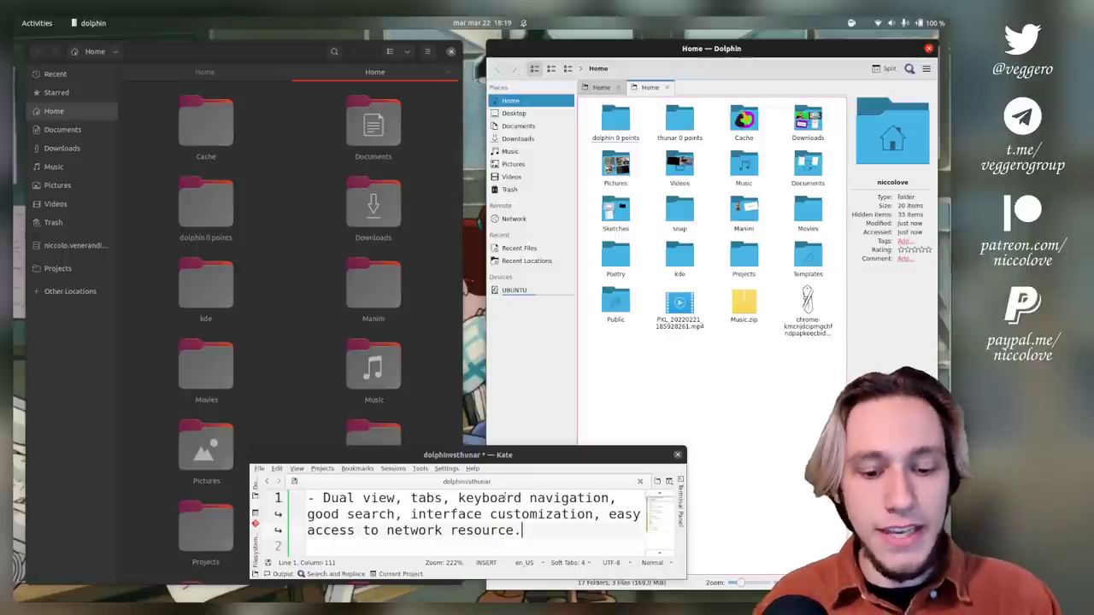
{"action": "left_click", "coordinate": [296, 378]}
{"action": "key", "text": "Down"}
{"action": "key", "text": "Down"}
{"action": "key", "text": "Down"}
{"action": "key", "text": "Down"}
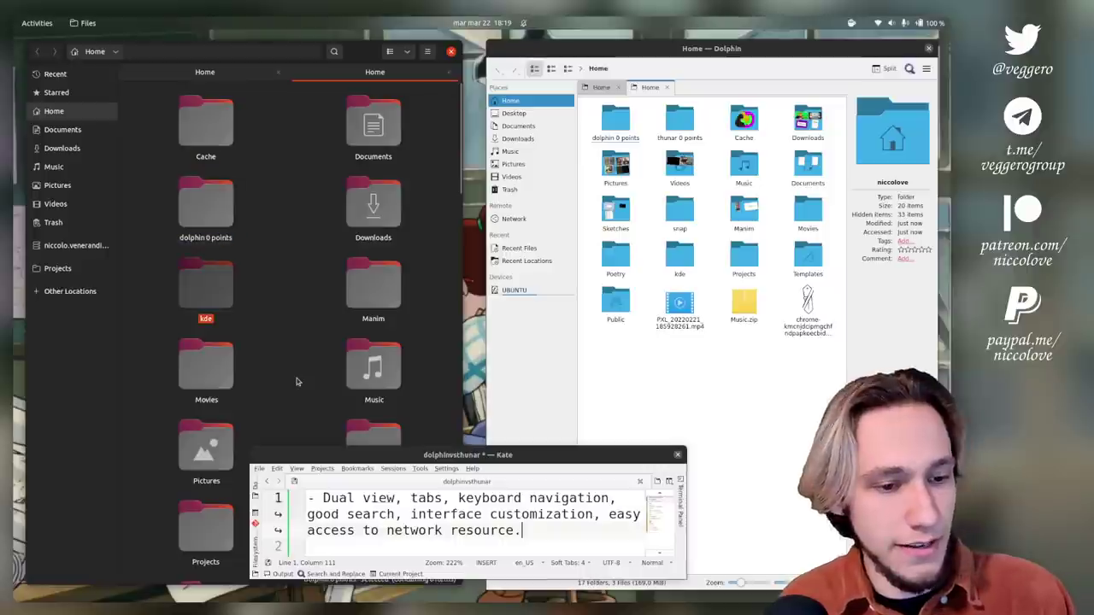
{"action": "key", "text": "Up"}
{"action": "key", "text": "Up"}
{"action": "key", "text": "Up"}
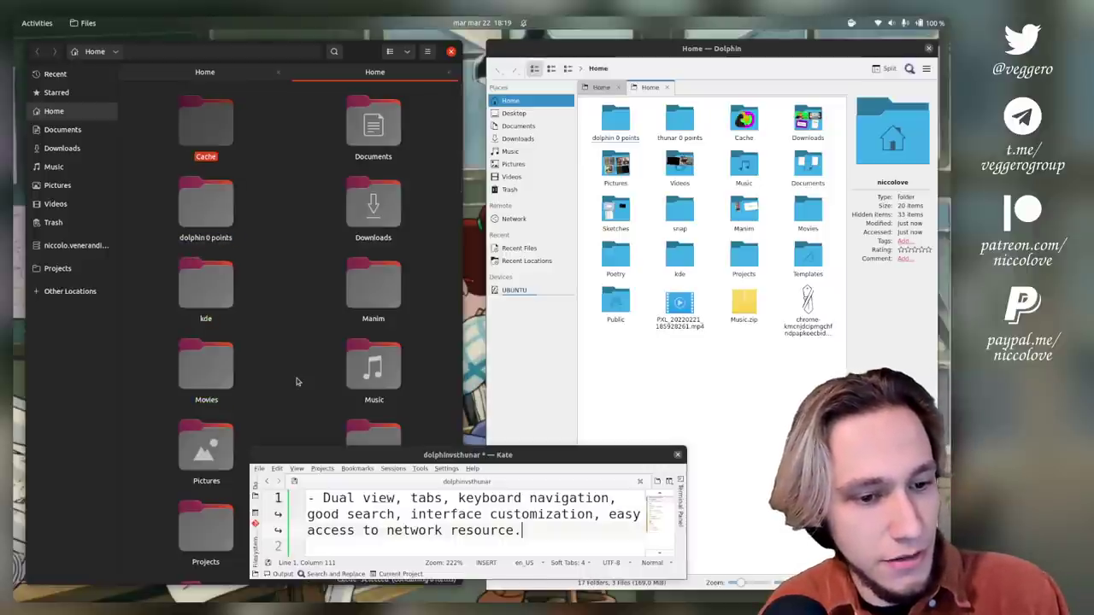
{"action": "key", "text": "Right"}
{"action": "key", "text": "Right"}
{"action": "key", "text": "Up"}
- Open Documents from the Files sidebar and search 'goal' to reach the Goals folder
{"action": "key", "text": "Tab"}
{"action": "key", "text": "Tab"}
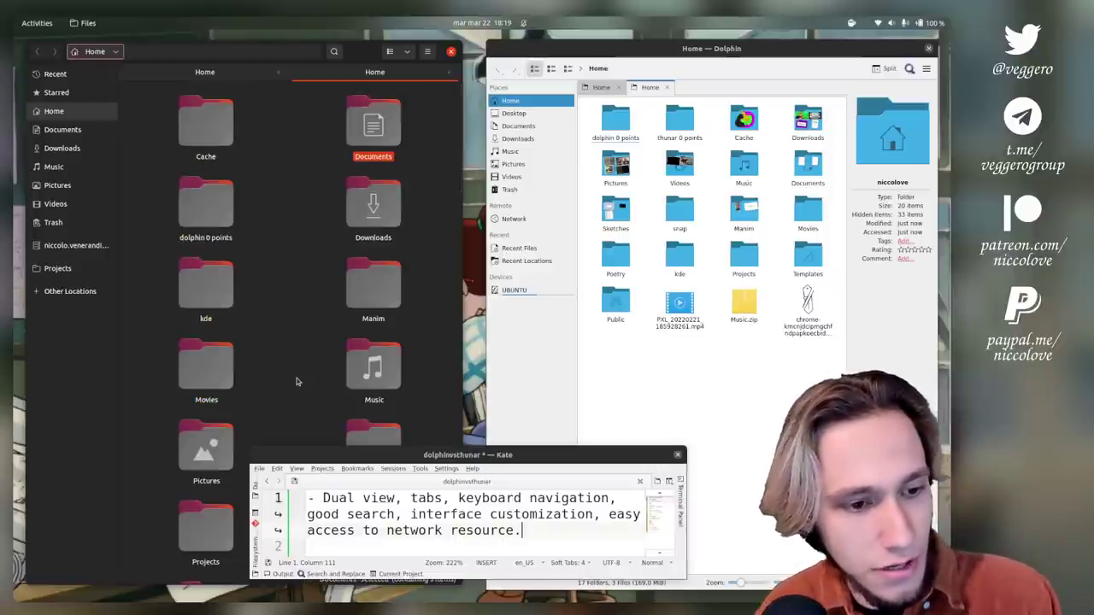
{"action": "key", "text": "Tab"}
{"action": "key", "text": "Tab"}
{"action": "key", "text": "Tab"}
{"action": "key", "text": "Down"}
{"action": "key", "text": "Down"}
{"action": "key", "text": "Up"}
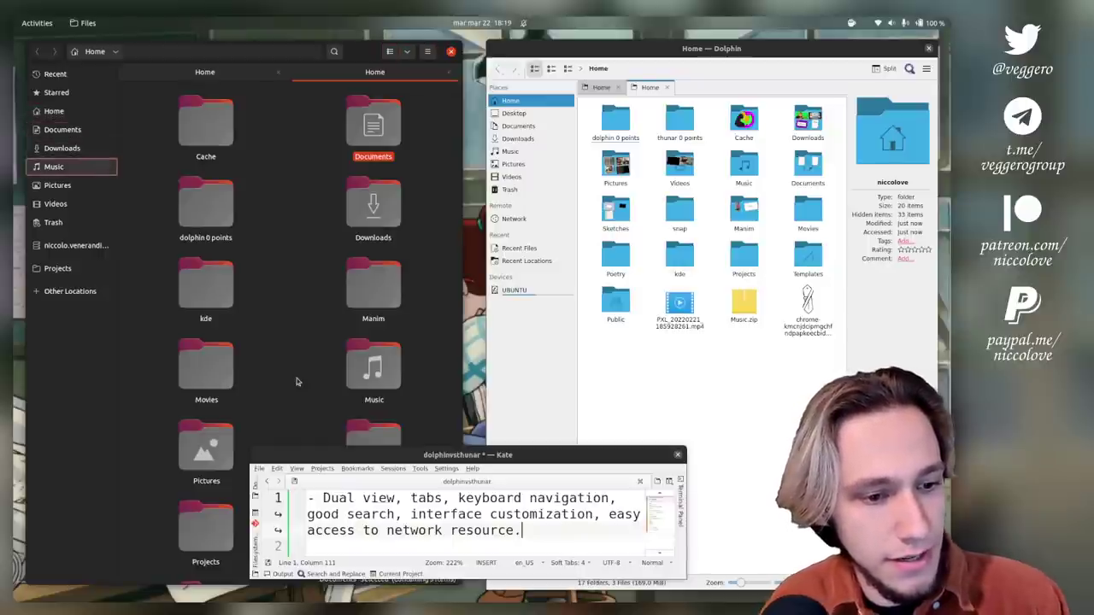
{"action": "key", "text": "Return"}
{"action": "type", "text": "goal"}
{"action": "key", "text": "Return"}
- Switch to Dolphin and open the Music folder from Places using the keyboard
{"action": "key", "text": "alt+Tab"}
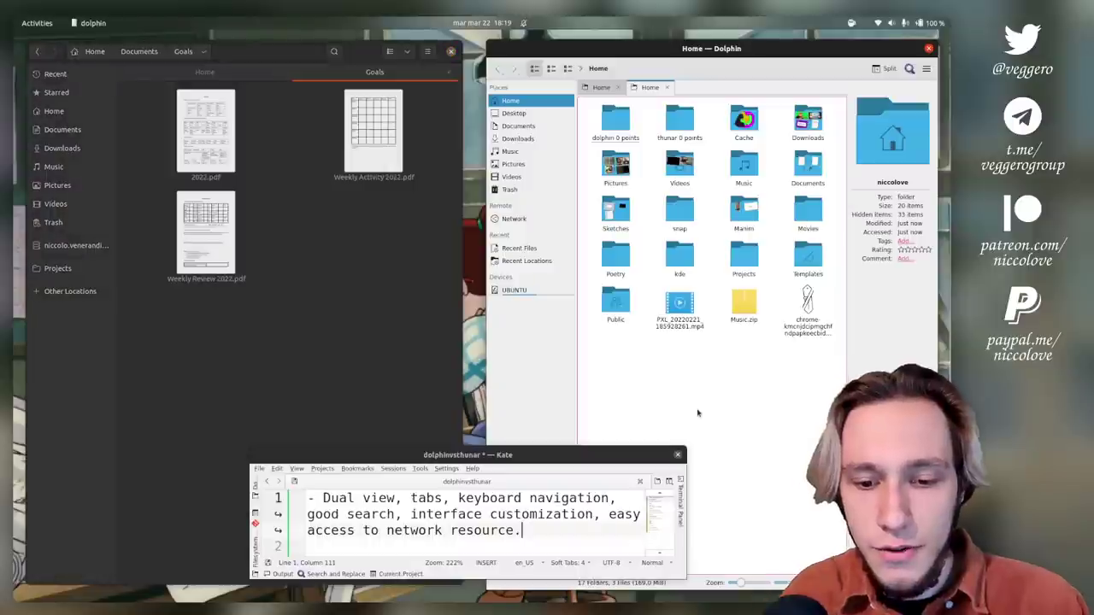
{"action": "key", "text": "Down"}
{"action": "key", "text": "Down"}
{"action": "key", "text": "Right"}
{"action": "key", "text": "Down"}
{"action": "key", "text": "Up"}
{"action": "key", "text": "Up"}
{"action": "key", "text": "Left"}
{"action": "key", "text": "Left"}
{"action": "key", "text": "Right"}
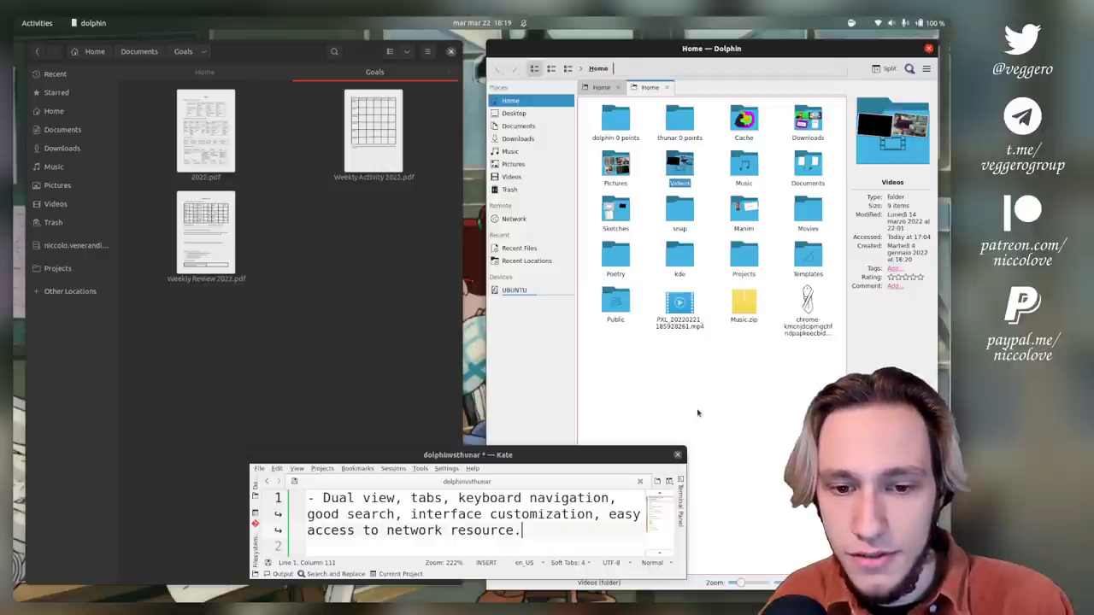
{"action": "key", "text": "F10"}
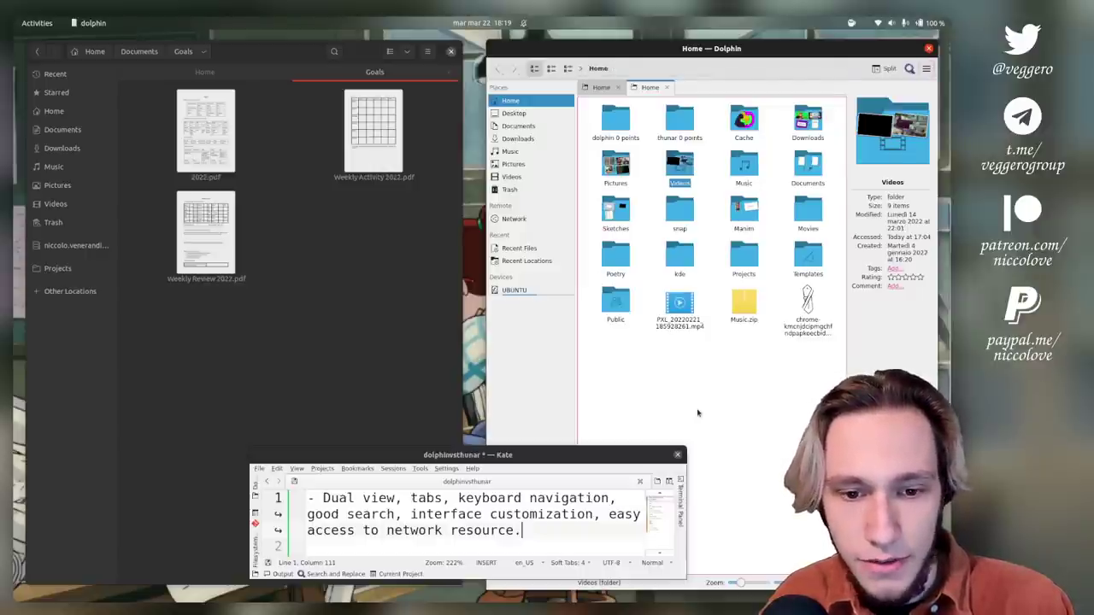
{"action": "key", "text": "Down"}
{"action": "key", "text": "Down"}
{"action": "key", "text": "Down"}
{"action": "key", "text": "Down"}
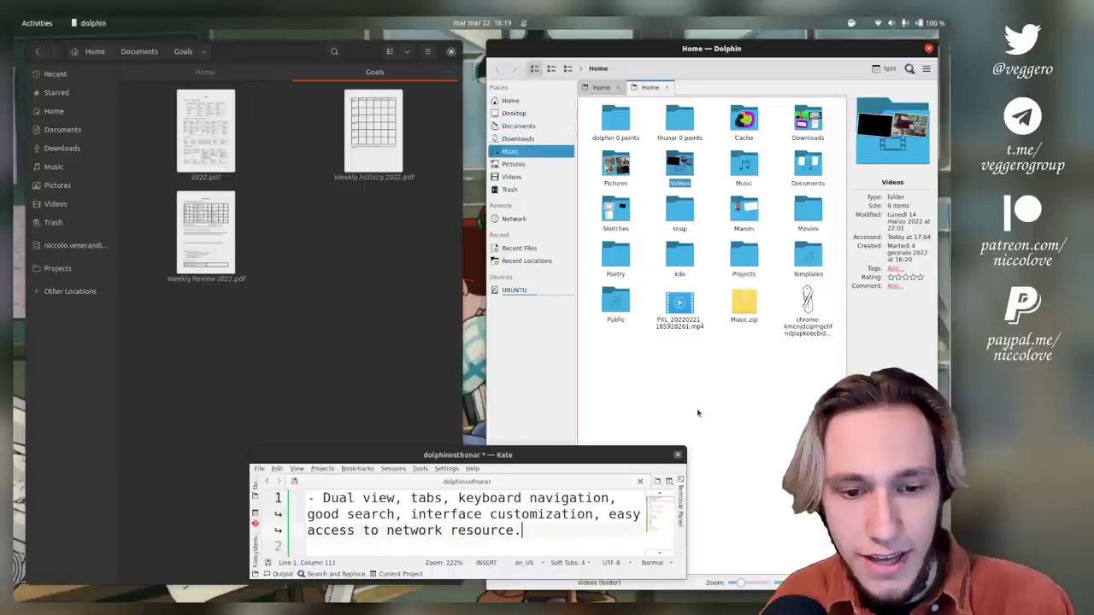
{"action": "key", "text": "Return"}
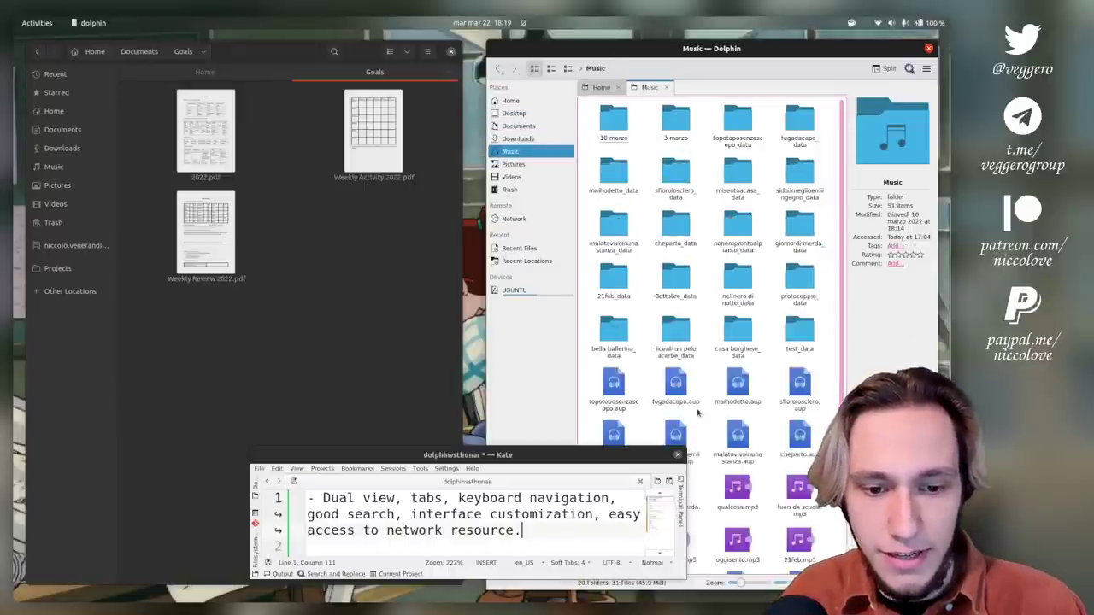
- Open Bottobre_data, step into its eff folder, and return to Bottobre_data
{"action": "key", "text": "Right"}
{"action": "key", "text": "Right"}
{"action": "key", "text": "Down"}
{"action": "key", "text": "Down"}
{"action": "key", "text": "Down"}
{"action": "key", "text": "Left"}
{"action": "key", "text": "Up"}
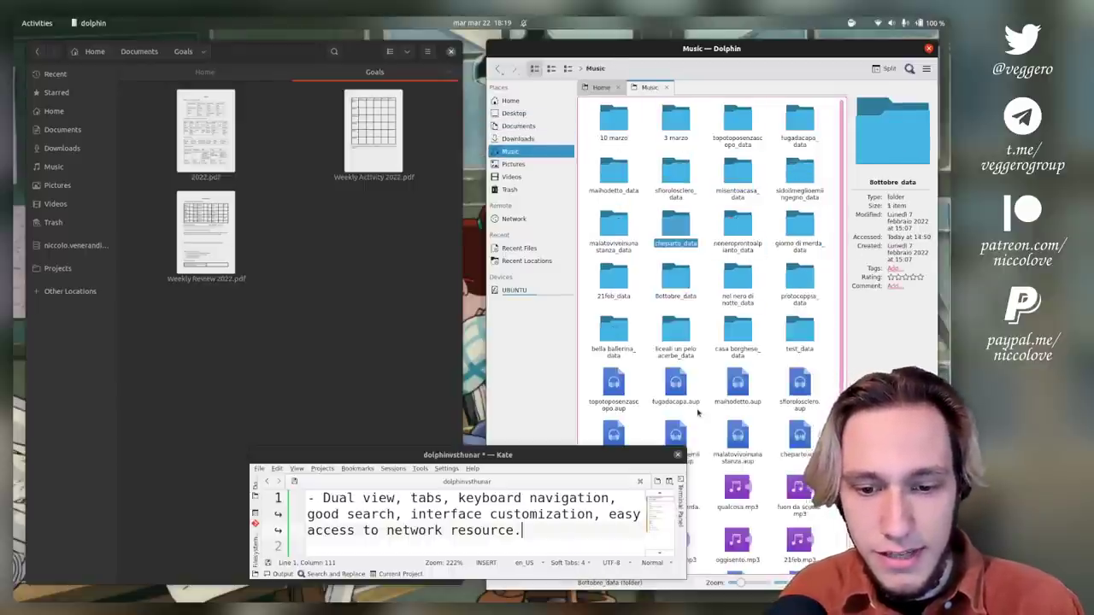
{"action": "key", "text": "Down"}
{"action": "key", "text": "Return"}
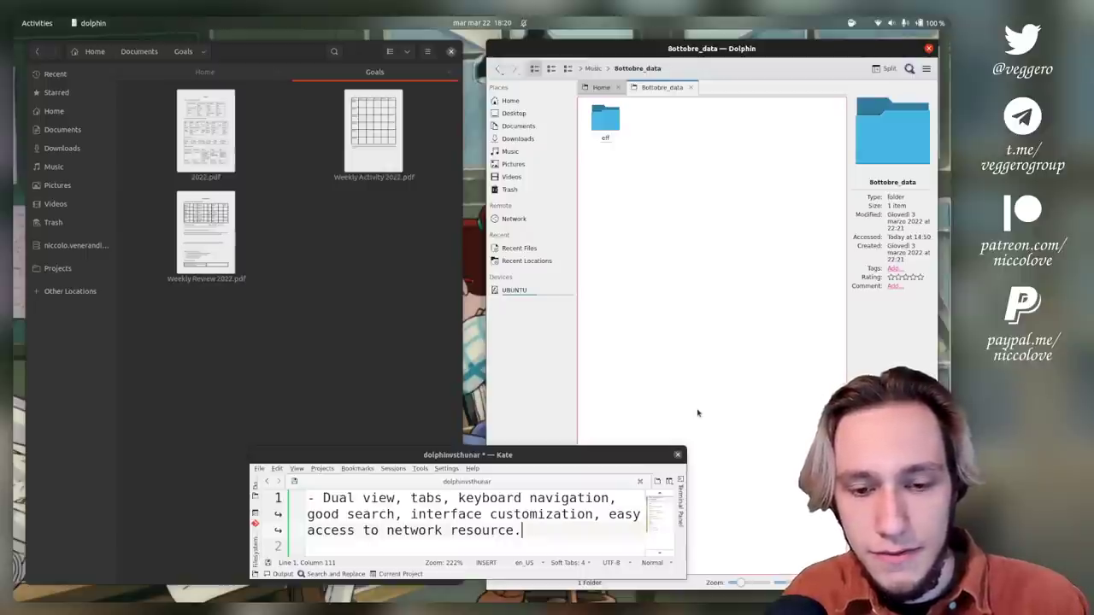
{"action": "key", "text": "Down"}
{"action": "key", "text": "Return"}
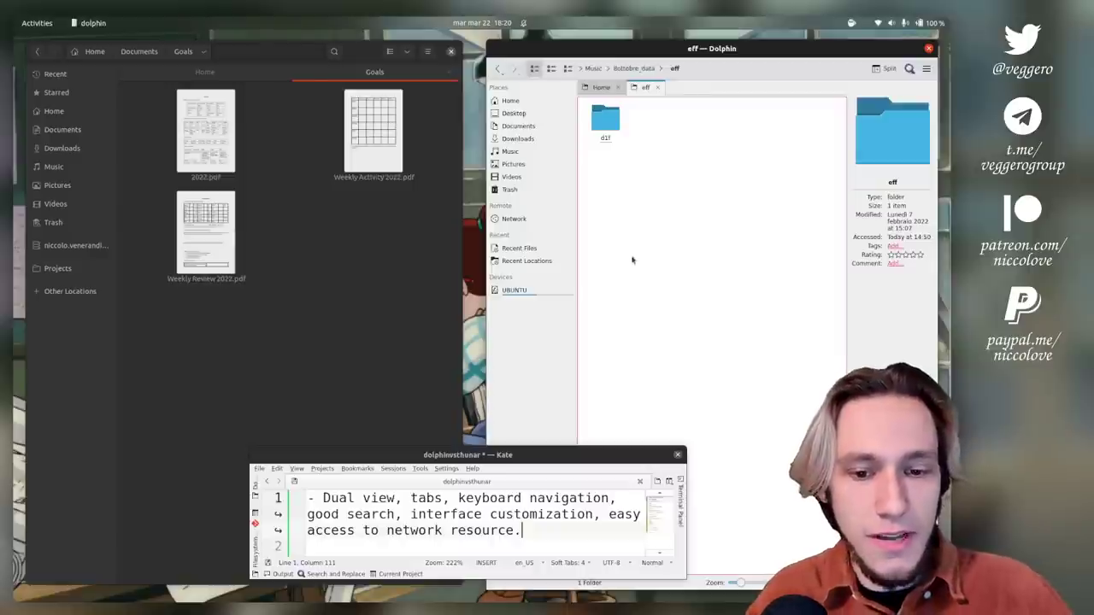
{"action": "key", "text": "BackSpace"}
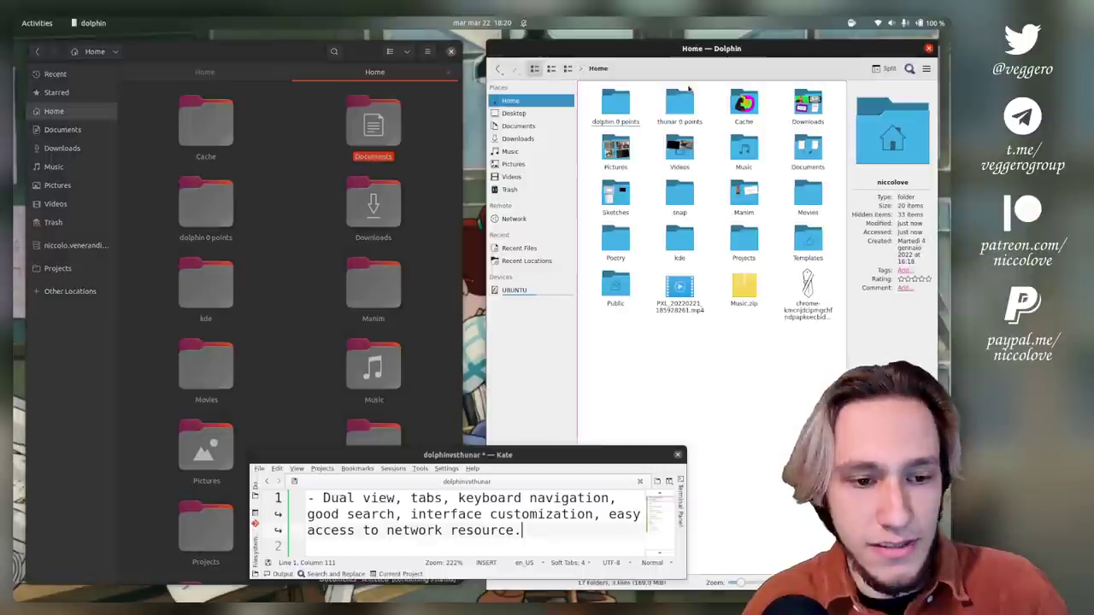
- Close the extra Dolphin and Files tabs, then browse Dolphin into kde/usr/share
{"action": "left_click", "coordinate": [691, 87]}
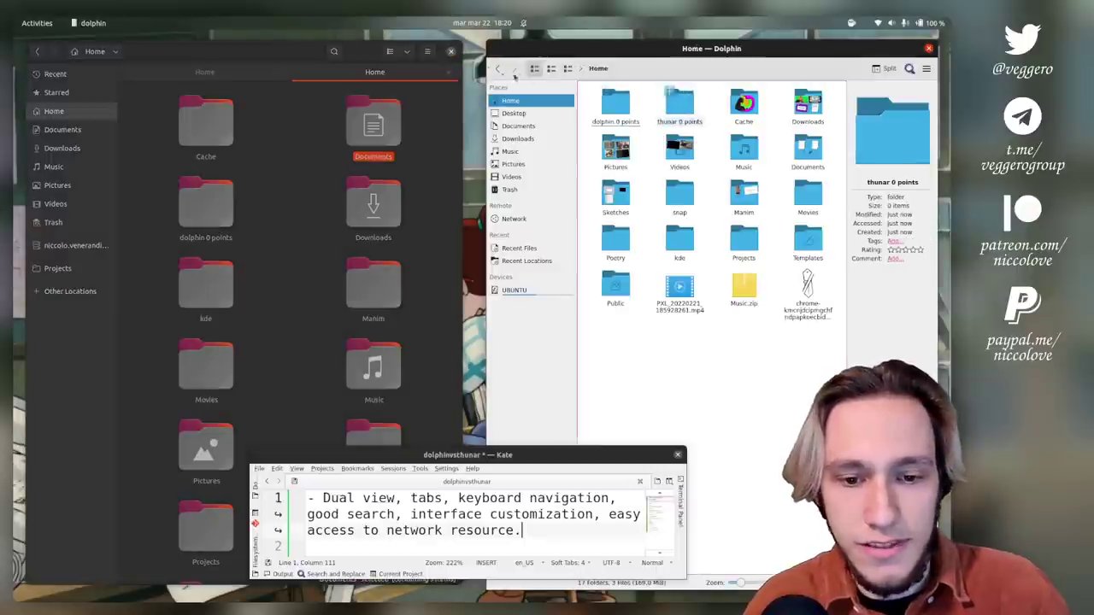
{"action": "left_click", "coordinate": [454, 71]}
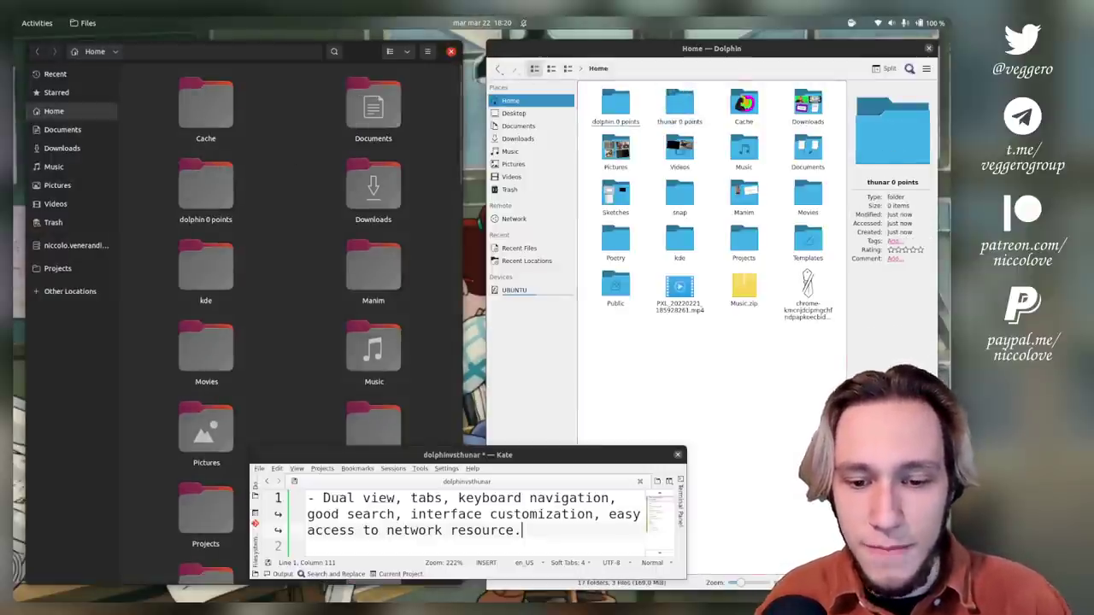
{"action": "left_click", "coordinate": [684, 253]}
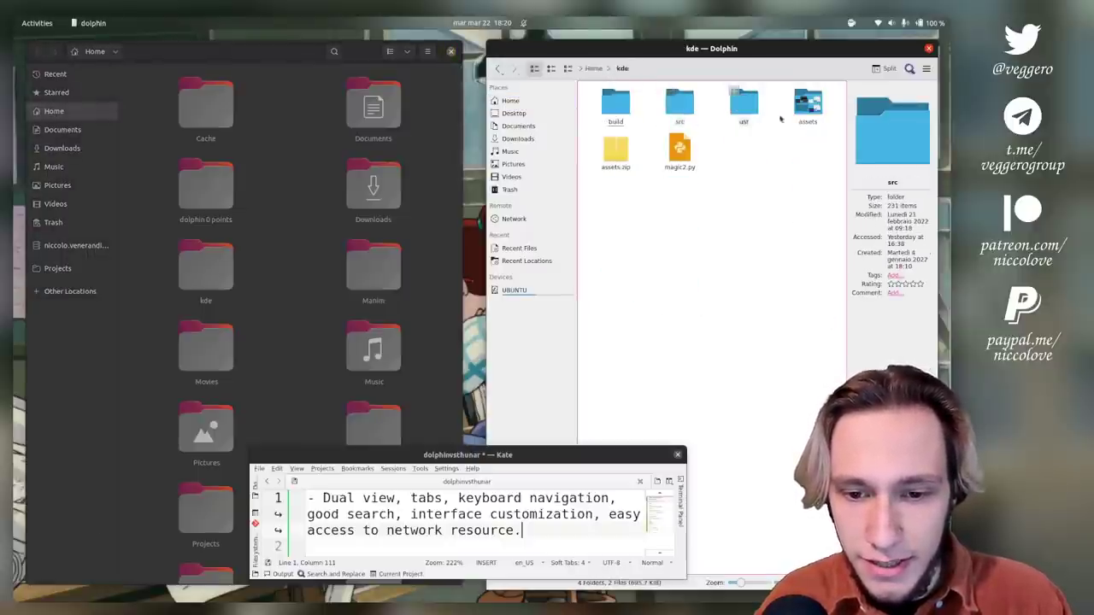
{"action": "left_click", "coordinate": [750, 118]}
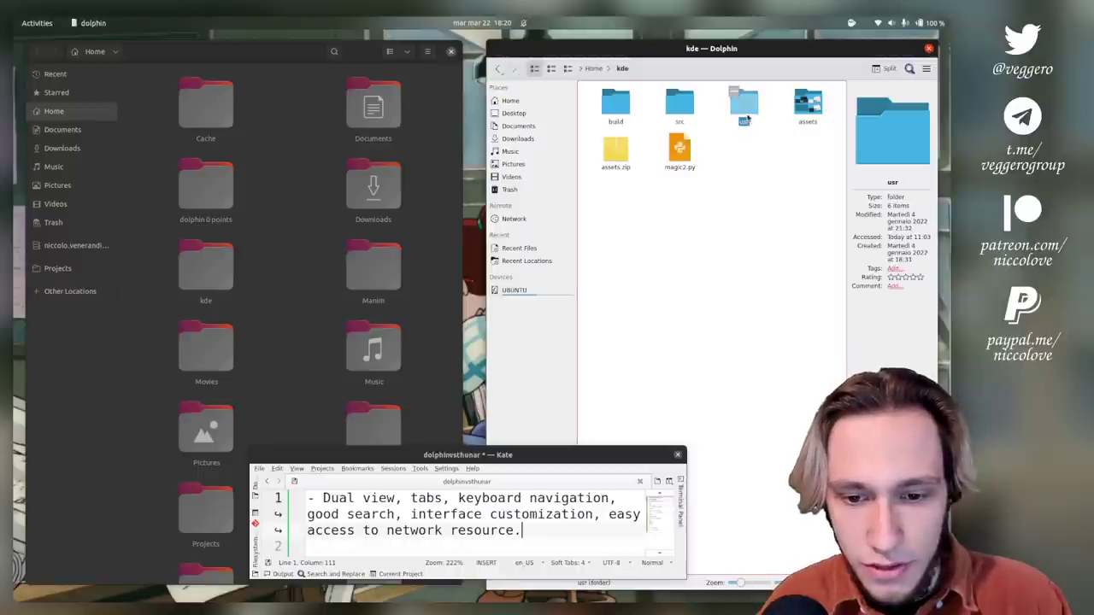
{"action": "double_click", "coordinate": [748, 118]}
{"action": "double_click", "coordinate": [803, 104]}
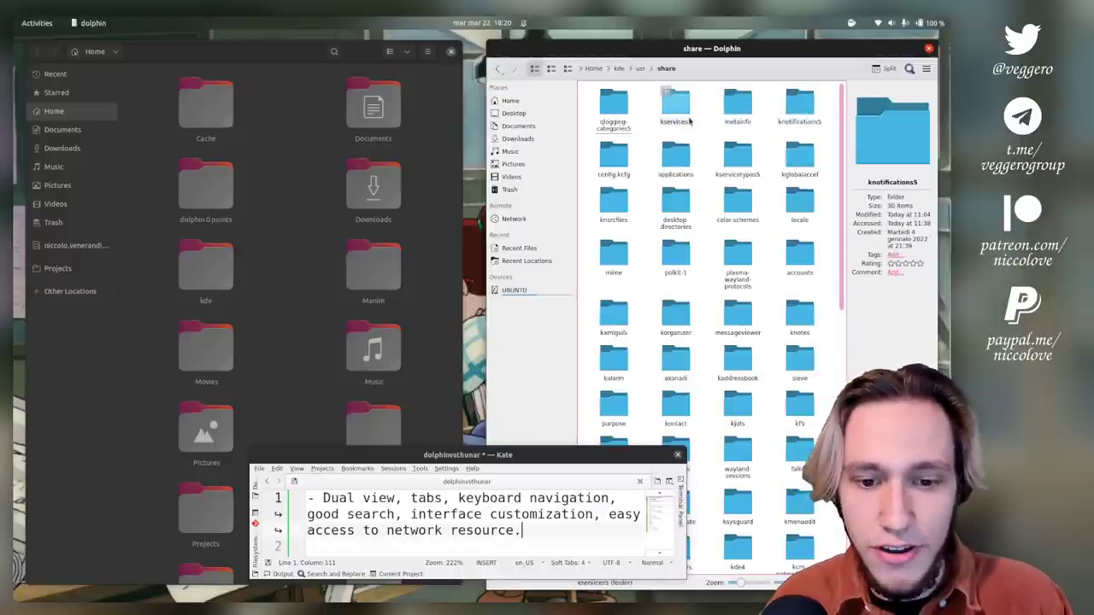
- Run find in a new Konsole to list every home file, and enlarge the font
{"action": "key", "text": "ctrl+alt+t"}
{"action": "type", "text": "find"}
{"action": "key", "text": "Return"}
{"action": "key", "text": "ctrl+c"}
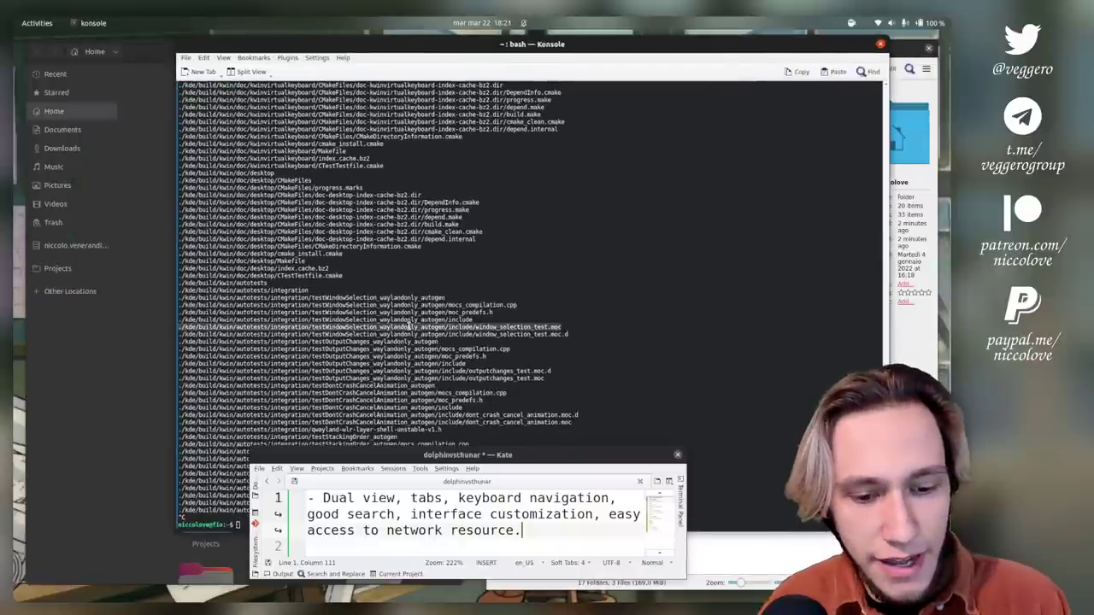
{"action": "key", "text": "ctrl+plus"}
{"action": "key", "text": "ctrl+plus"}
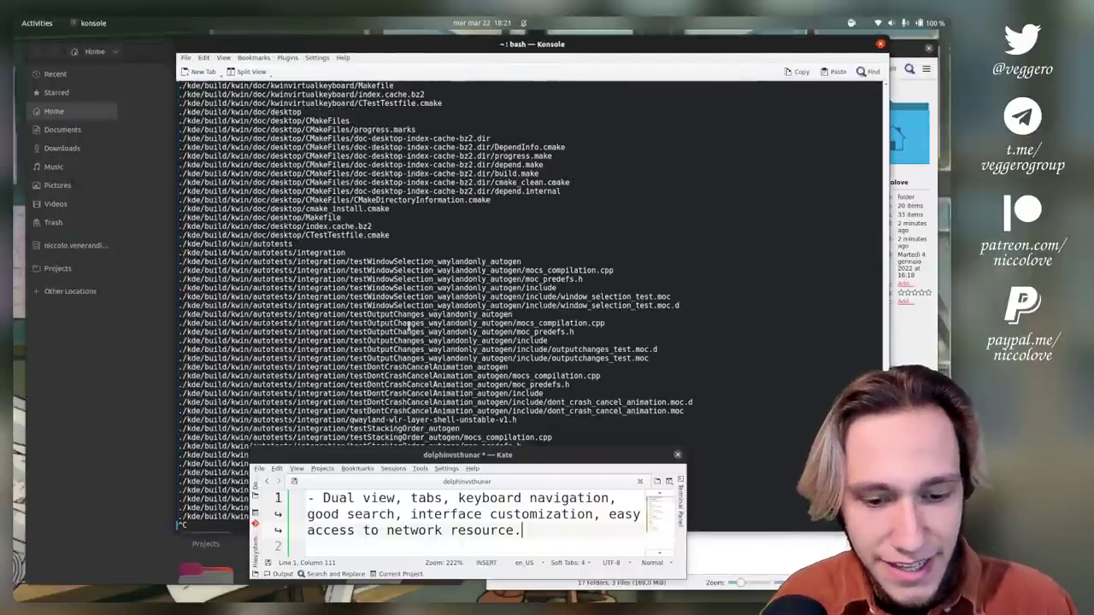
{"action": "scroll", "coordinate": [427, 308], "scroll_direction": "up", "scroll_amount": 10}
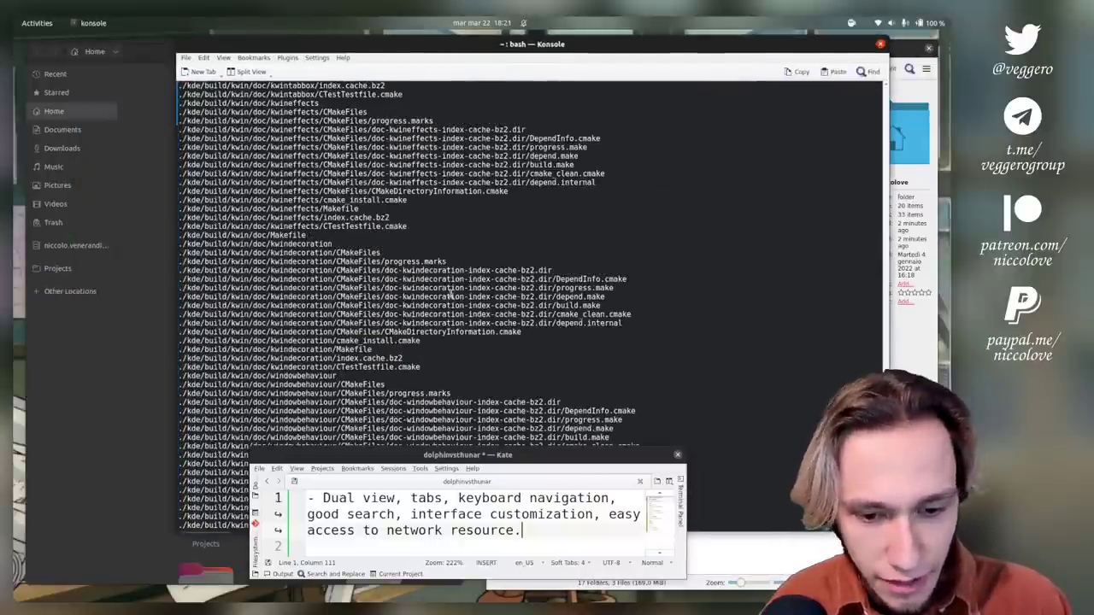
- Select a progress.make path line in the listing, then bring Dolphin and Files forward
{"action": "triple_click", "coordinate": [432, 287]}
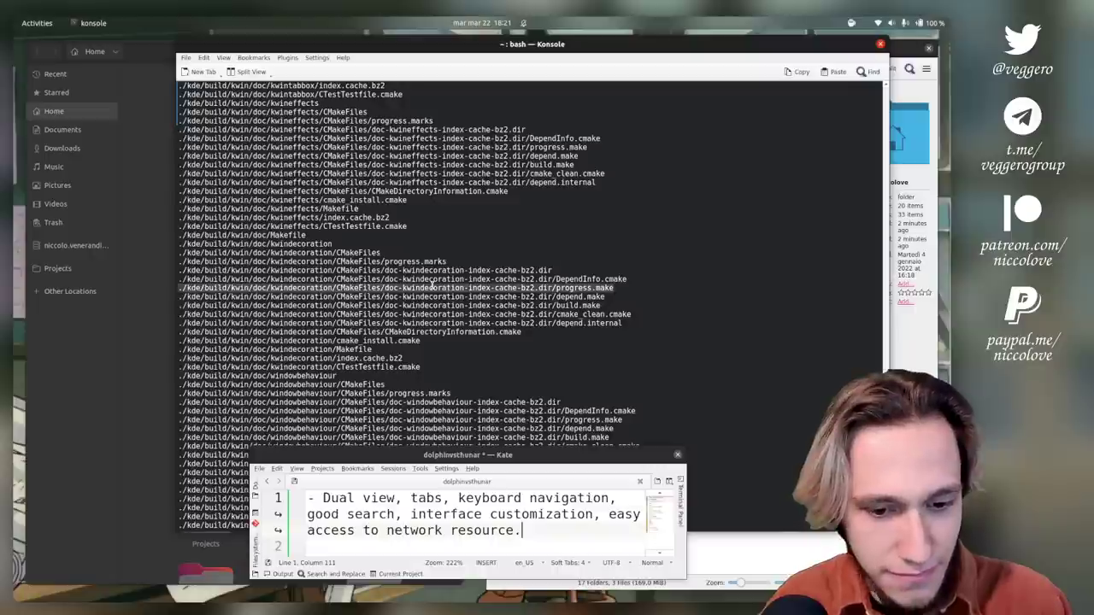
{"action": "triple_click", "coordinate": [571, 289]}
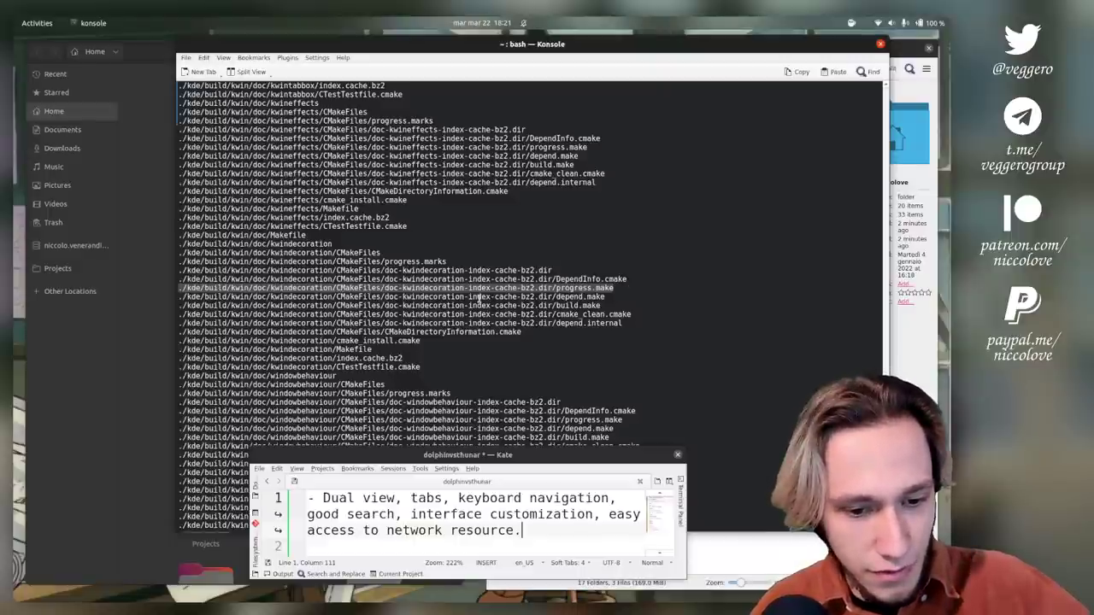
{"action": "left_click", "coordinate": [904, 353]}
{"action": "left_click", "coordinate": [141, 468]}
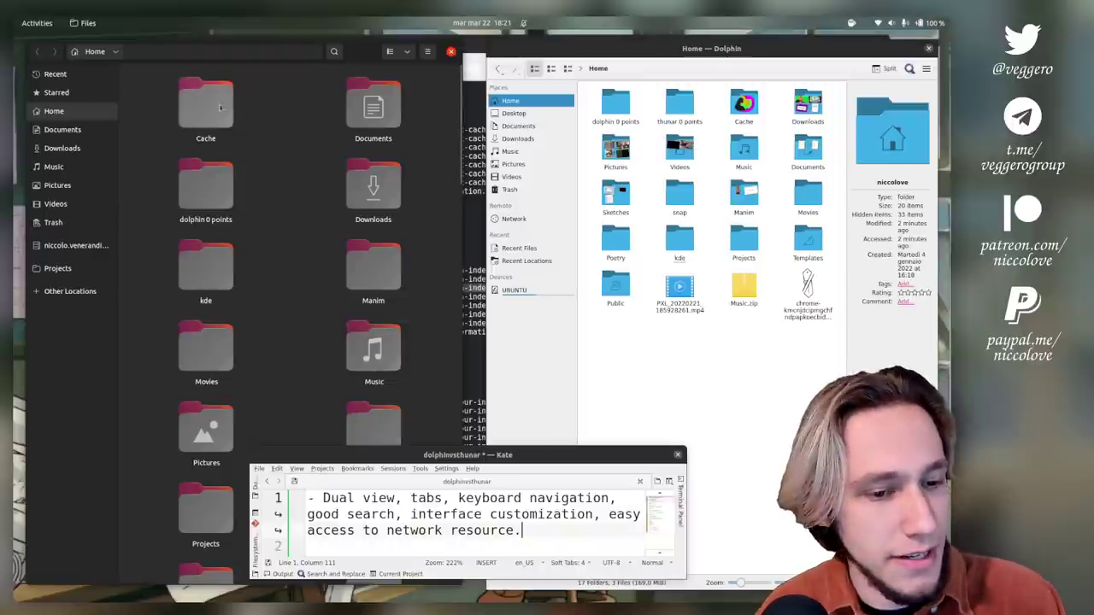
- Search the Files home folder for 'progress.cmake'
{"action": "left_click", "coordinate": [513, 107]}
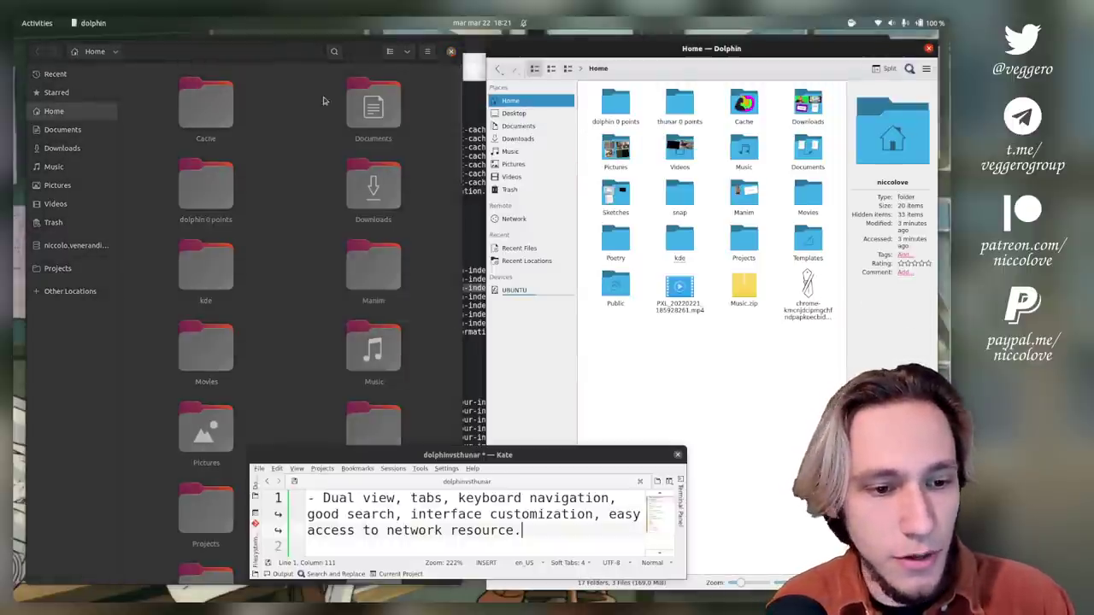
{"action": "left_click", "coordinate": [303, 136]}
{"action": "key", "text": "ctrl+f"}
{"action": "type", "text": "progress.cmake"}
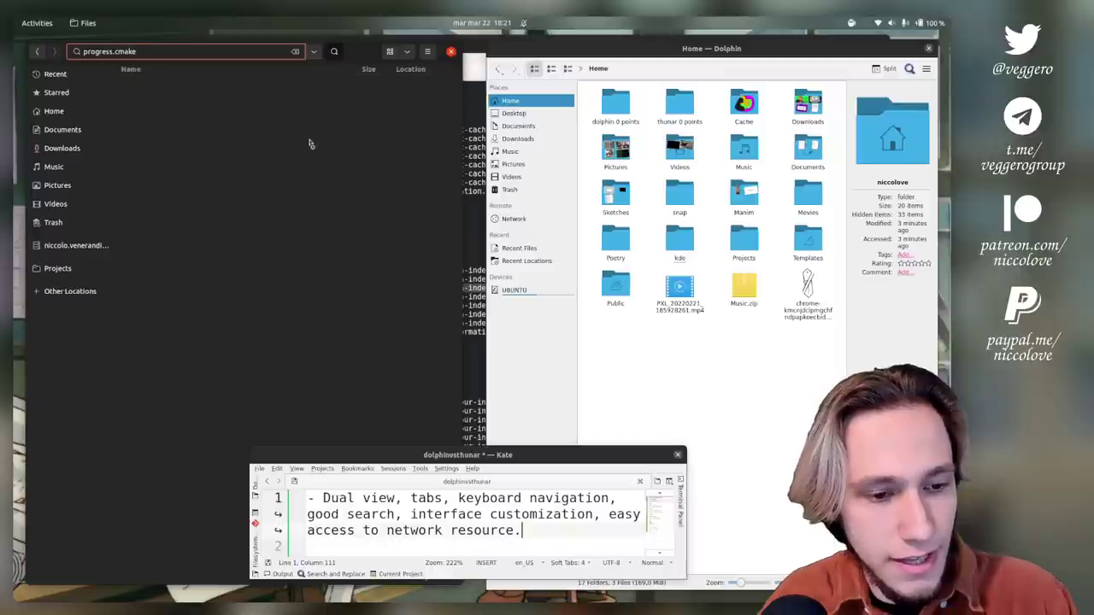
- Start a Dolphin filename search typed as 'progress.camke'
{"action": "left_click", "coordinate": [653, 400]}
{"action": "key", "text": "ctrl+f"}
{"action": "type", "text": "progress.camke"}
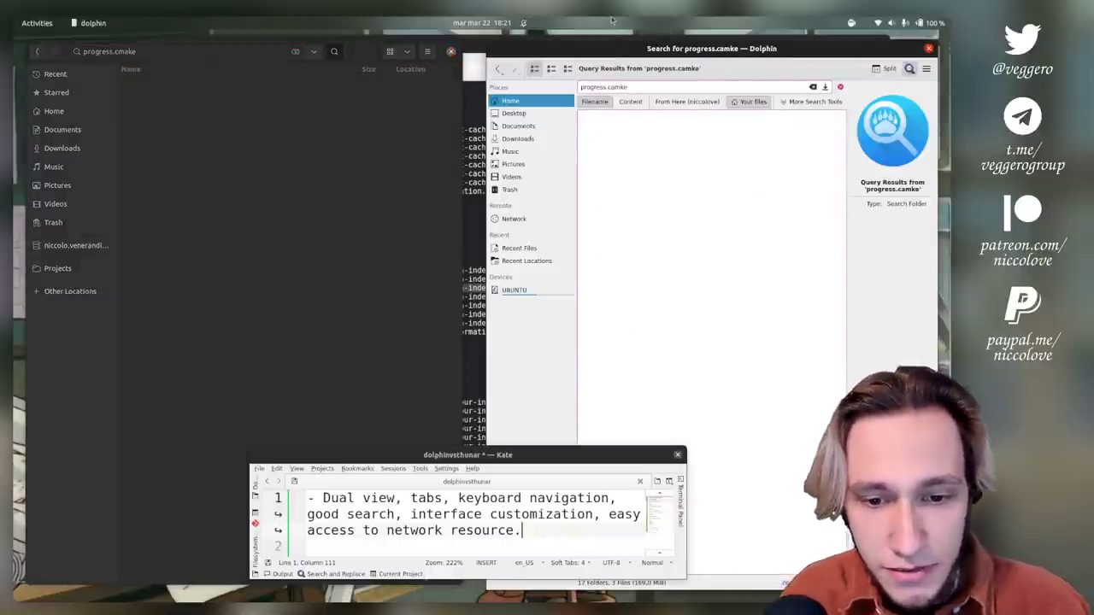
- Fix Dolphin's search term to 'progress.cmake', then bring the Konsole listing forward
{"action": "key", "text": "ctrl+shift+Left"}
{"action": "type", "text": "cmake"}
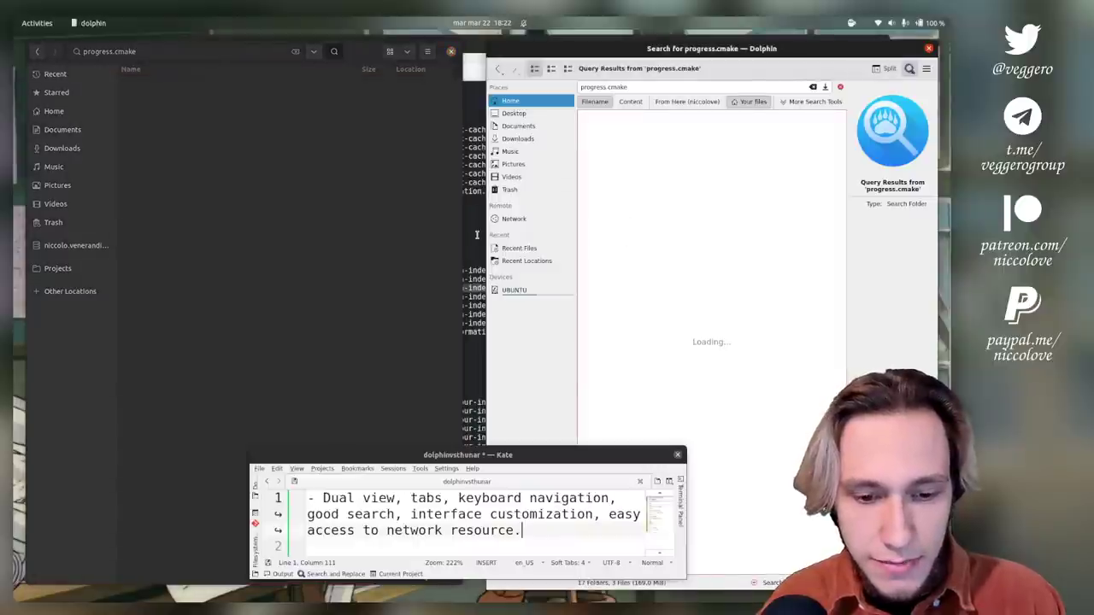
{"action": "left_click", "coordinate": [477, 235]}
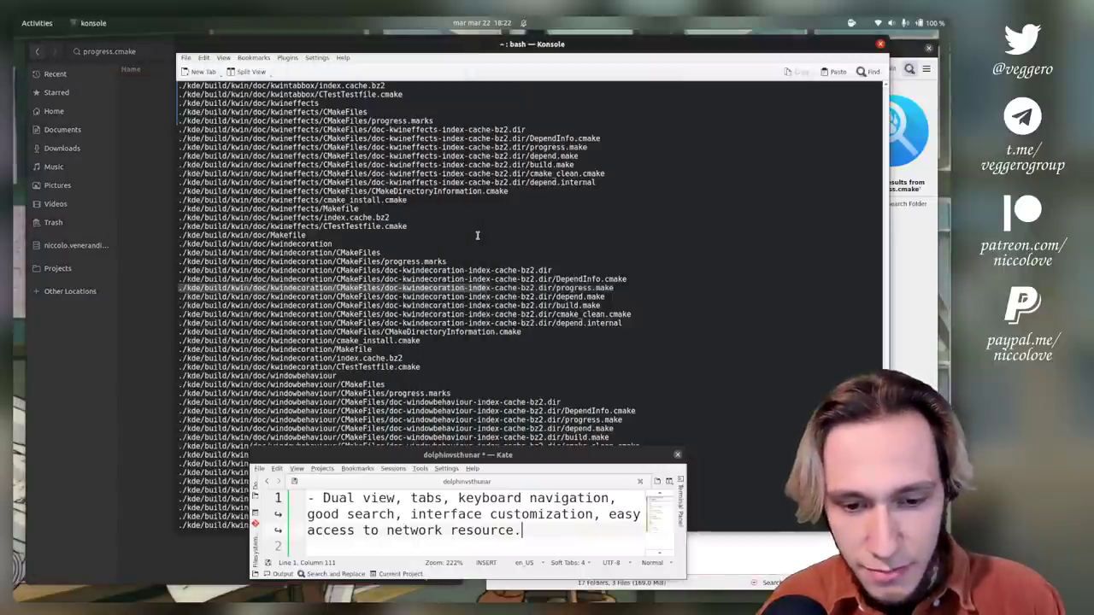
- Scroll up the Konsole listing, select the notation.rs path, then switch back to Dolphin
{"action": "scroll", "coordinate": [484, 201], "scroll_direction": "up", "scroll_amount": 20}
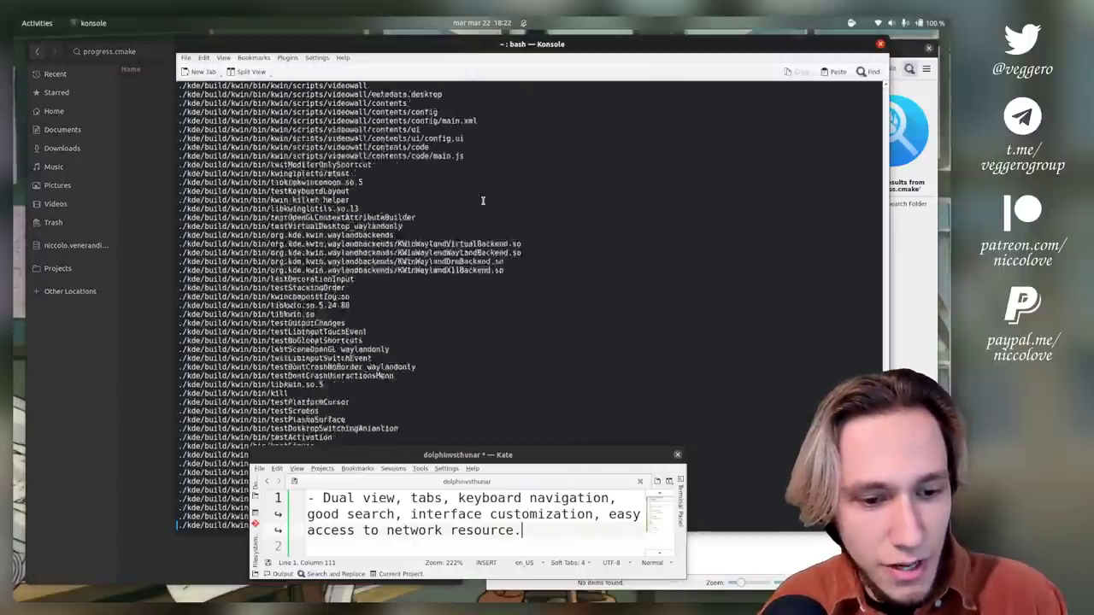
{"action": "scroll", "coordinate": [484, 201], "scroll_direction": "up", "scroll_amount": 20}
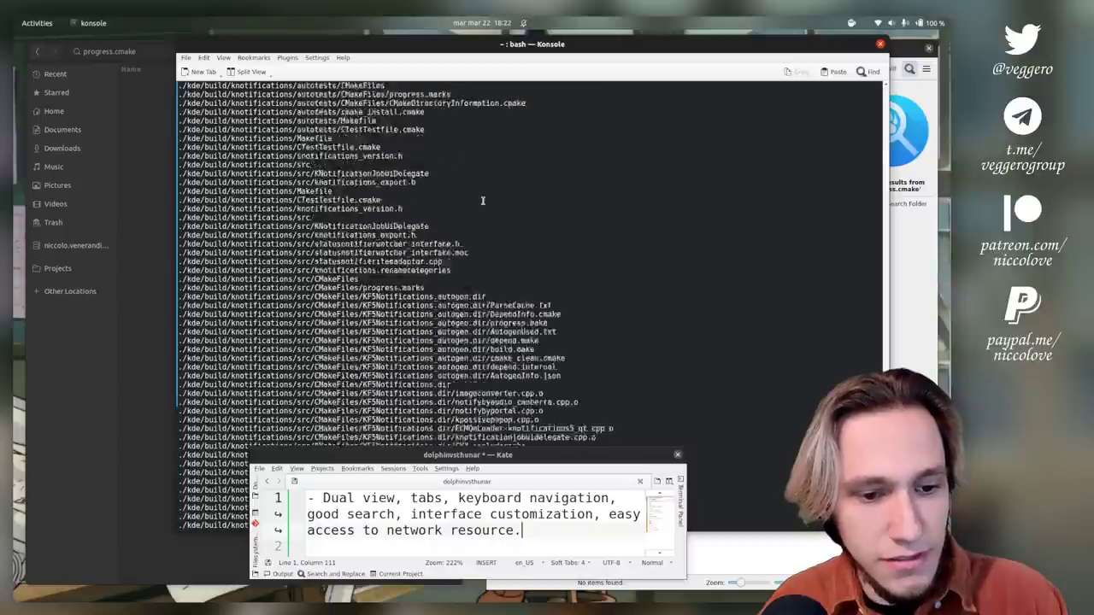
{"action": "key", "text": "super+Up"}
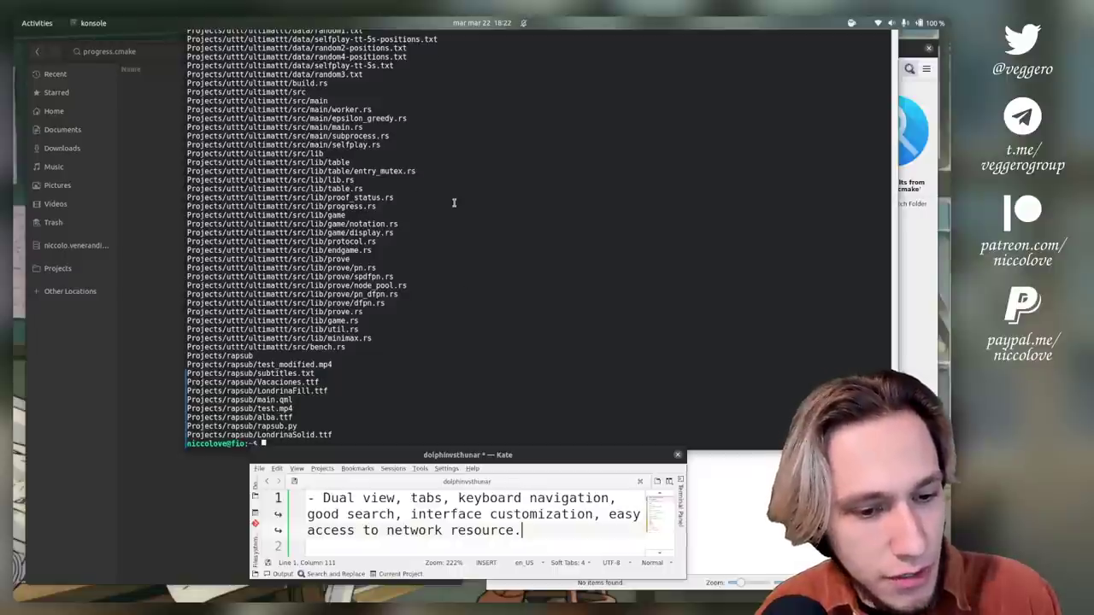
{"action": "scroll", "coordinate": [454, 203], "scroll_direction": "up", "scroll_amount": 3}
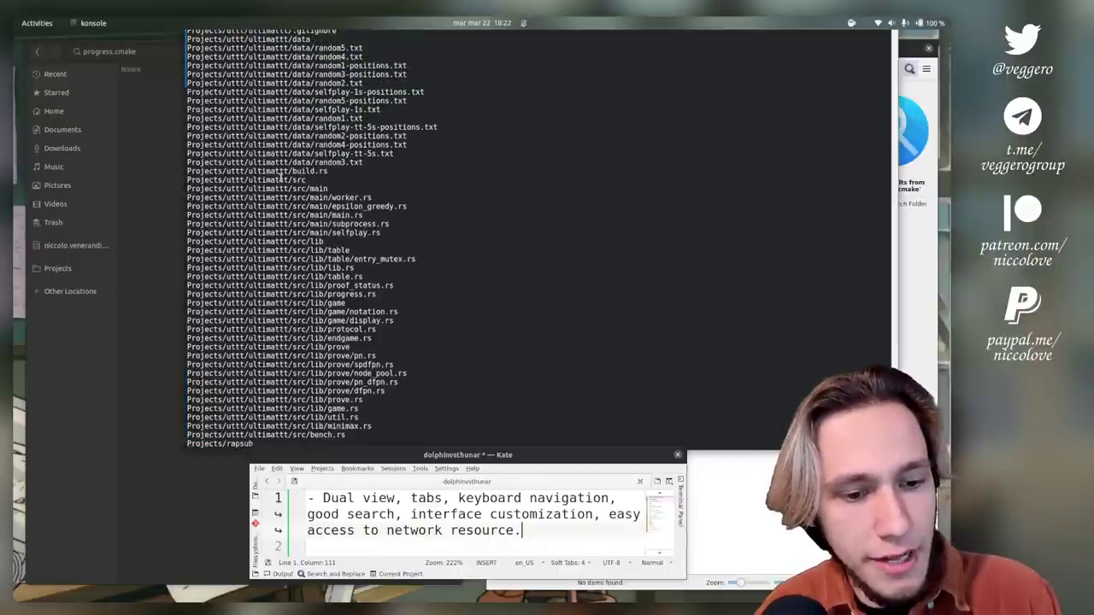
{"action": "left_click_drag", "start_coordinate": [275, 208], "coordinate": [342, 261]}
{"action": "double_click", "coordinate": [383, 302]}
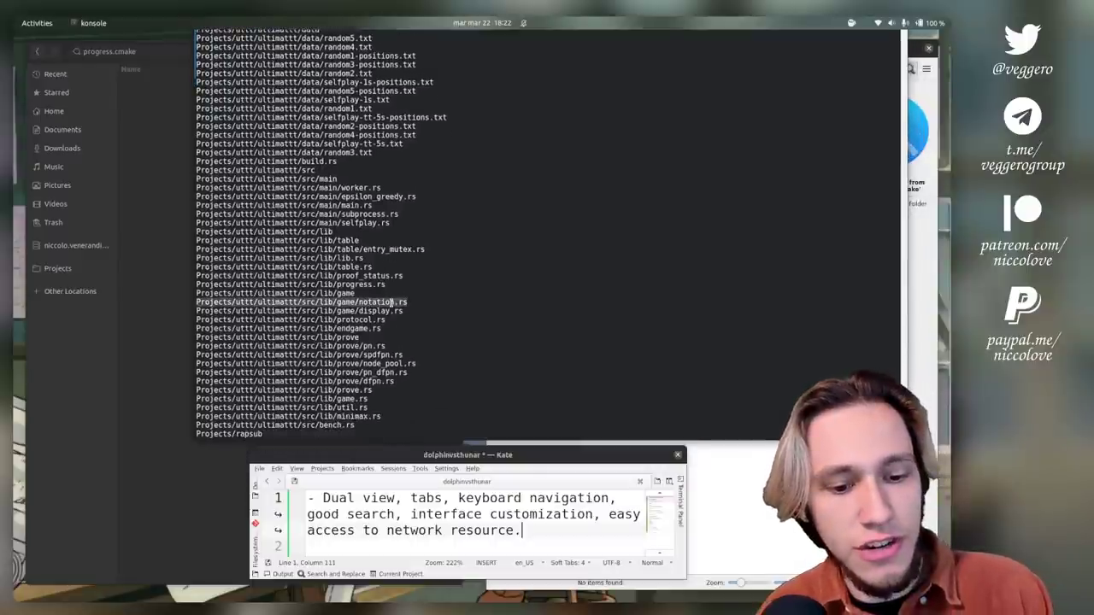
{"action": "key", "text": "alt+Tab"}
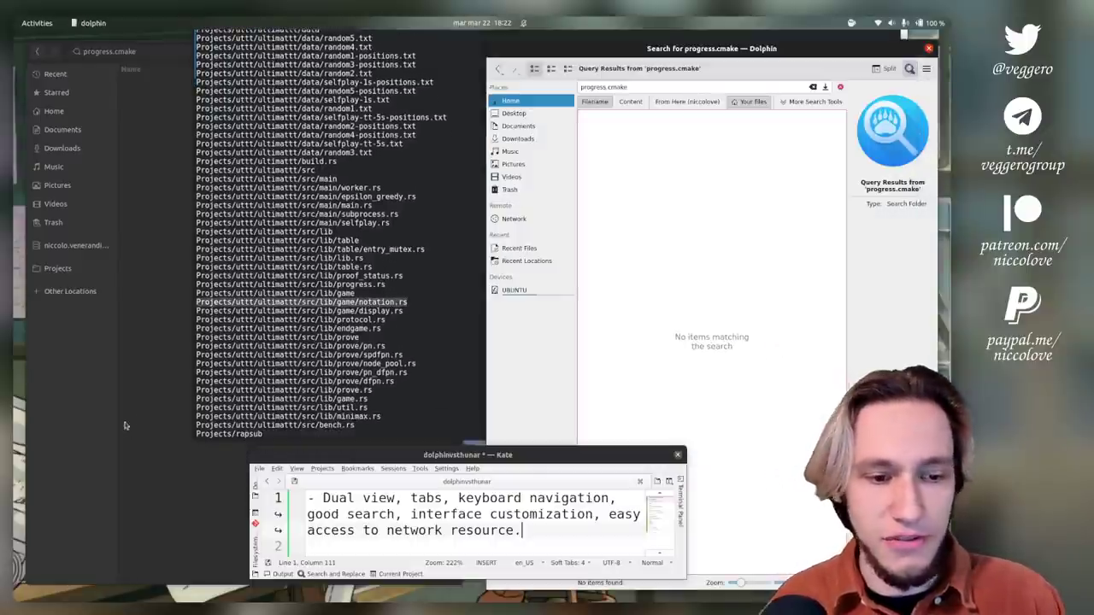
- Search for notation.rs in the GNOME Files window
{"action": "left_click", "coordinate": [126, 430]}
{"action": "key", "text": "ctrl+f"}
{"action": "type", "text": "notation"}
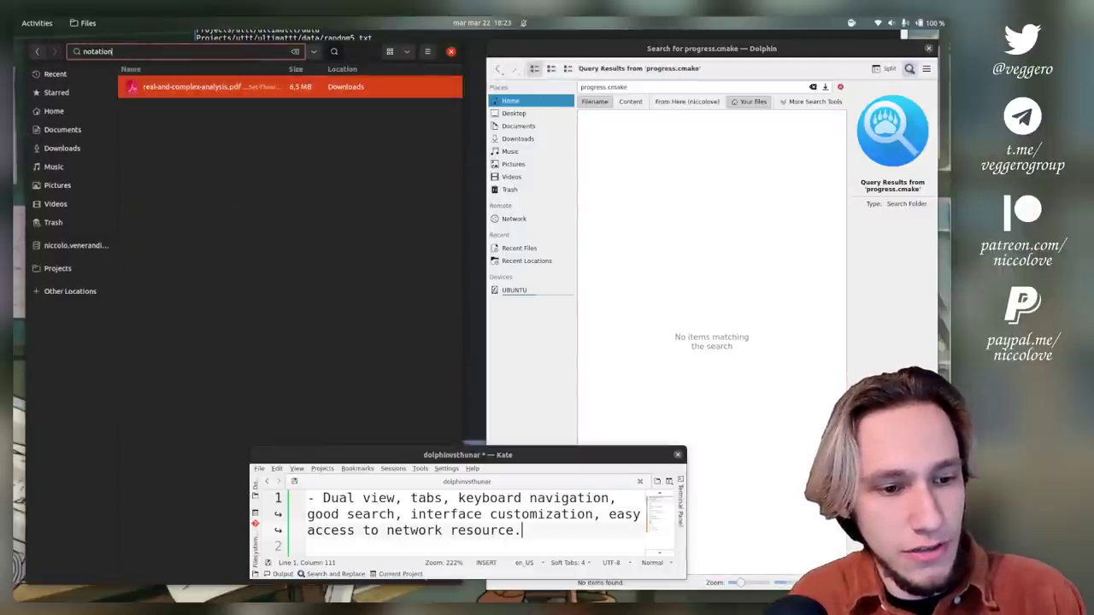
{"action": "type", "text": ".rs"}
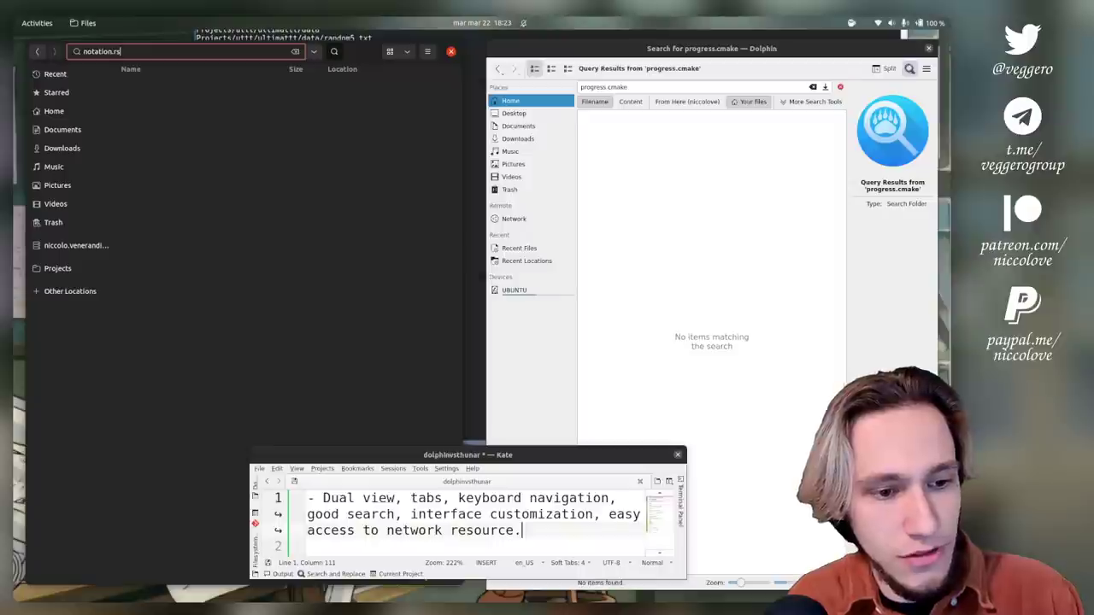
- Run the same notation.rs search in Dolphin and compare both windows' results
{"action": "key", "text": "alt+Tab"}
{"action": "key", "text": "ctrl+f"}
{"action": "type", "text": "notation"}
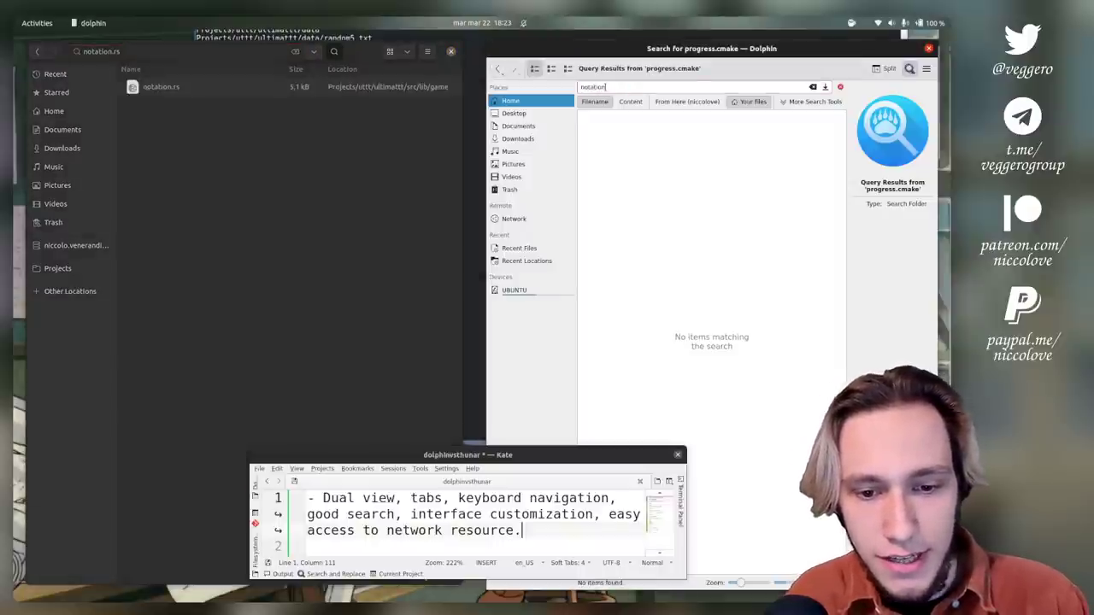
{"action": "type", "text": ".rs"}
{"action": "left_click", "coordinate": [231, 166]}
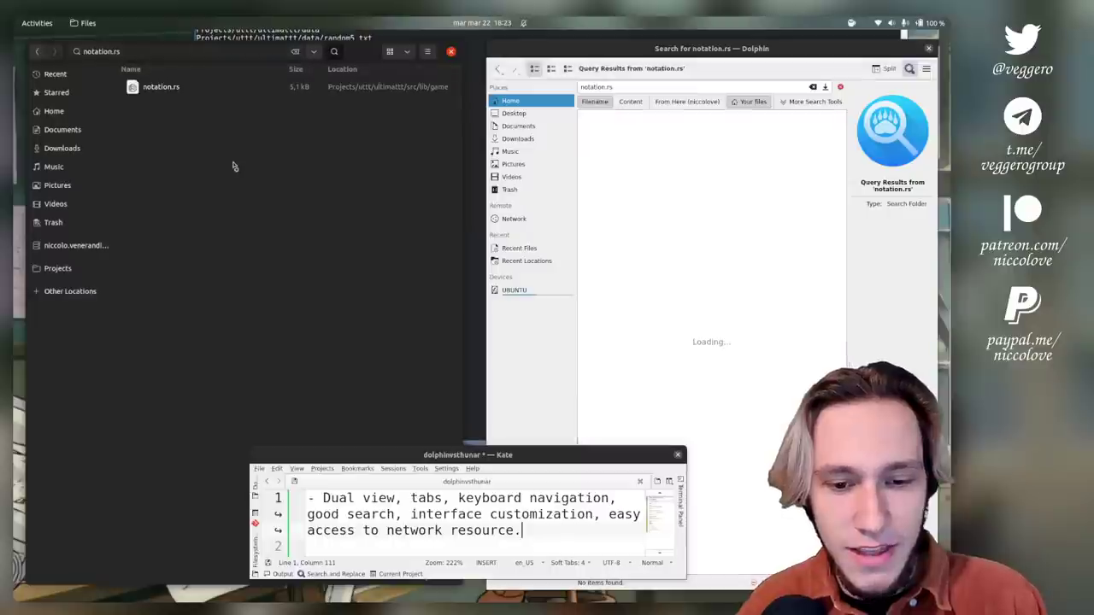
{"action": "left_click", "coordinate": [634, 272]}
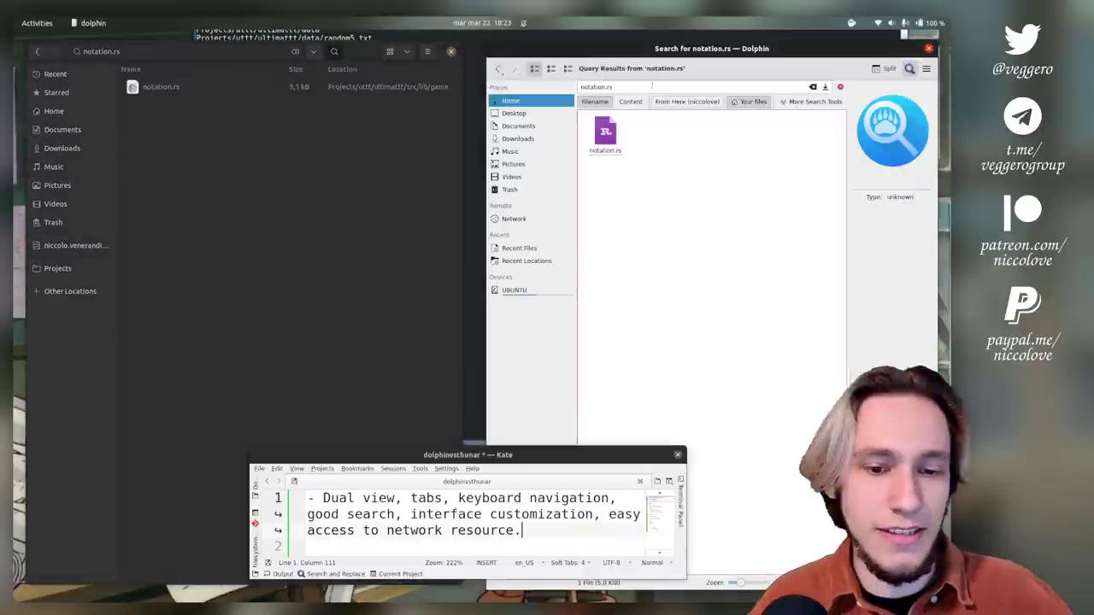
- Clear both searches back to Home, then unlock and undock Dolphin's Places panel
{"action": "left_click", "coordinate": [840, 87]}
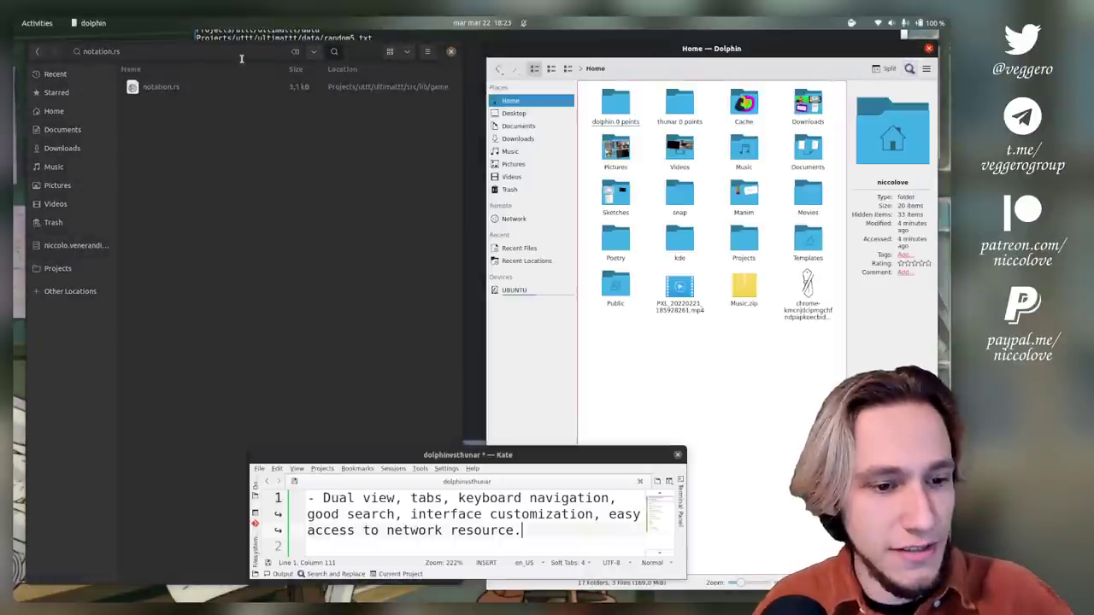
{"action": "left_click", "coordinate": [296, 52]}
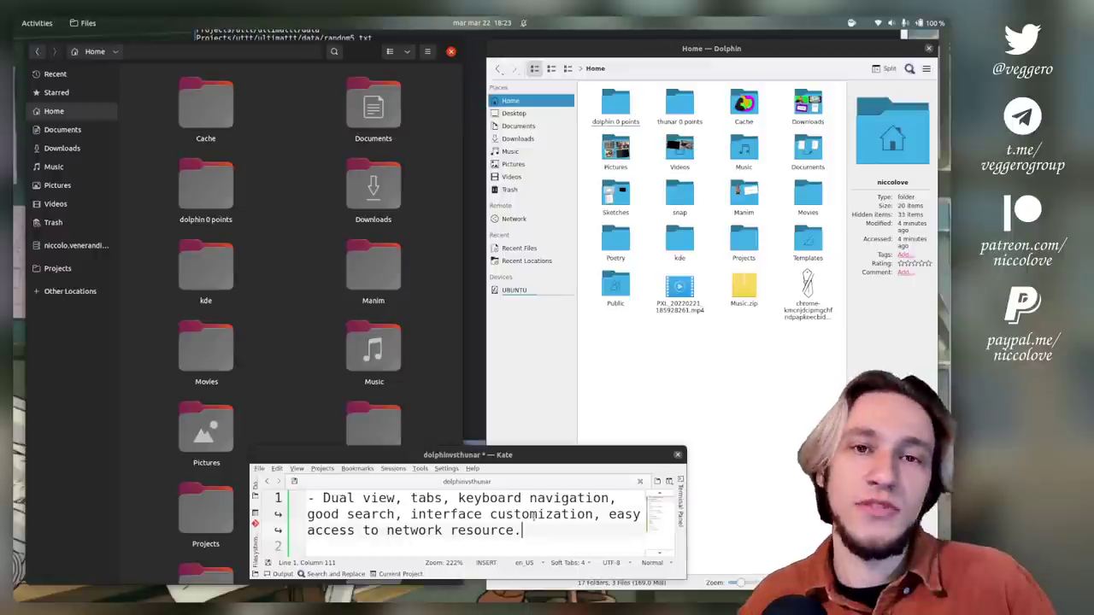
{"action": "right_click", "coordinate": [543, 382]}
{"action": "left_click", "coordinate": [581, 431]}
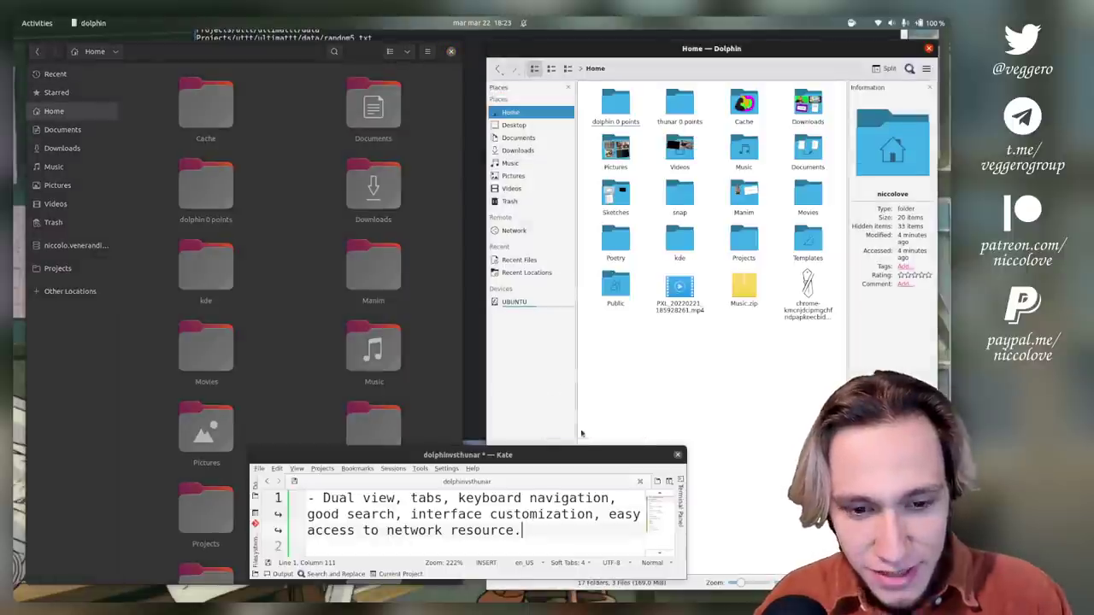
{"action": "left_click_drag", "start_coordinate": [503, 95], "coordinate": [496, 124]}
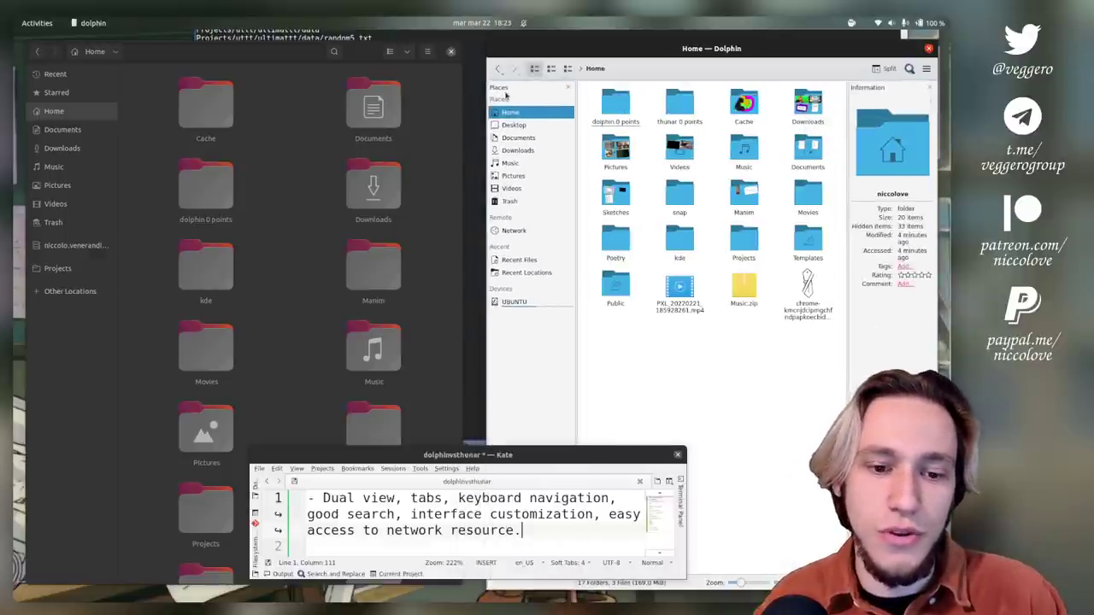
{"action": "right_click", "coordinate": [508, 94]}
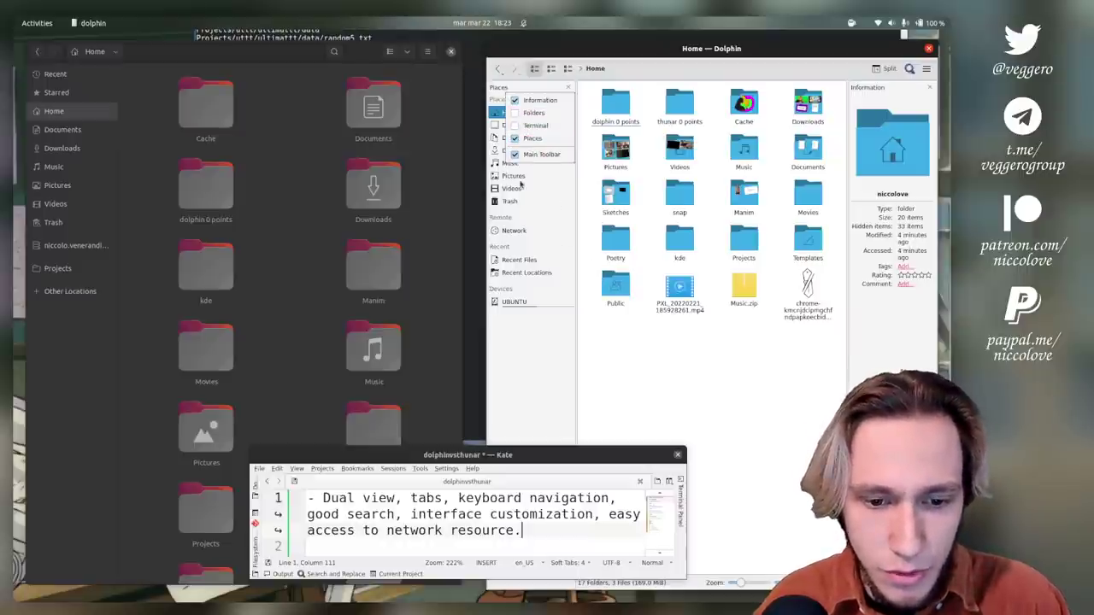
{"action": "left_click", "coordinate": [544, 383]}
{"action": "right_click", "coordinate": [544, 383]}
{"action": "key", "text": "Escape"}
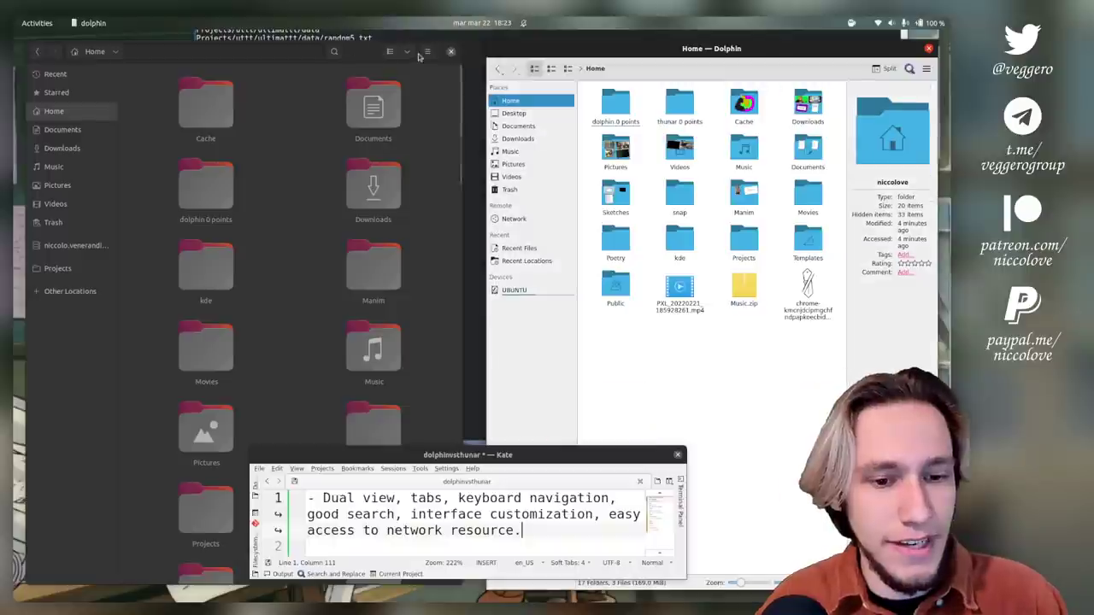
- Hide and re-show the Files sidebar, then select Kate's 'Dual view' criteria line
{"action": "left_click", "coordinate": [425, 53]}
{"action": "left_click", "coordinate": [423, 169]}
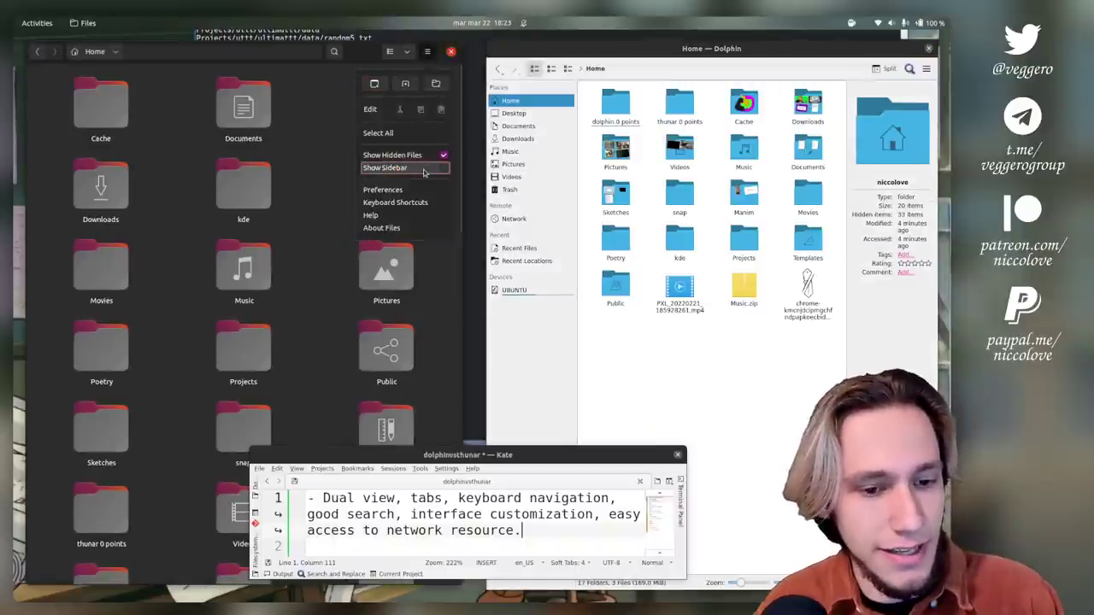
{"action": "left_click", "coordinate": [423, 169]}
{"action": "left_click", "coordinate": [600, 351]}
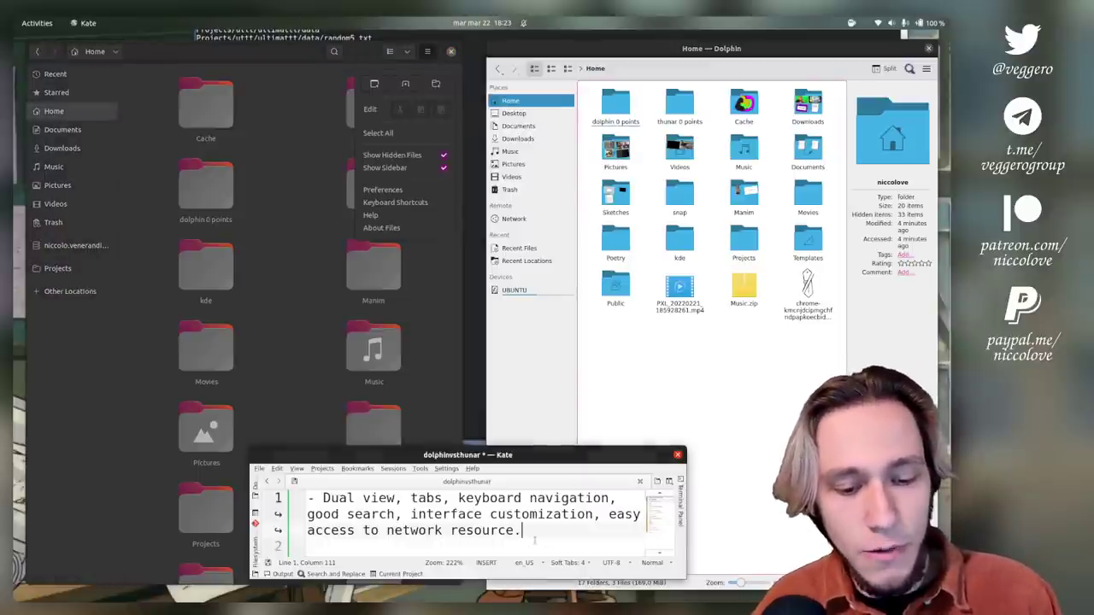
{"action": "left_click_drag", "start_coordinate": [552, 541], "coordinate": [306, 497]}
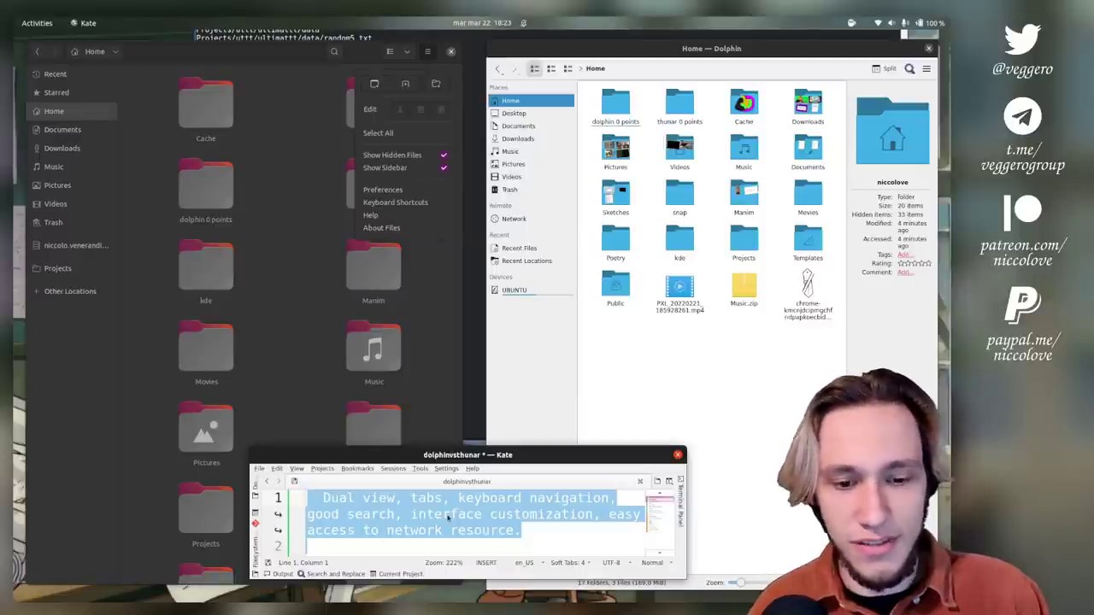
- Open Dolphin's Network place and try, then close, the Add Network Folder wizard
{"action": "left_click", "coordinate": [523, 220]}
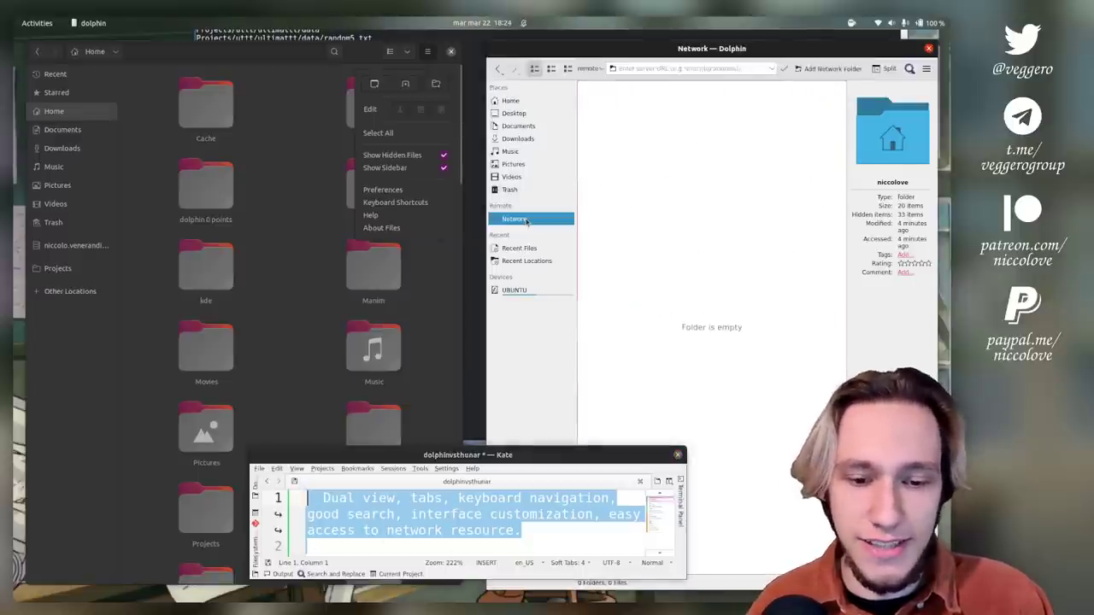
{"action": "left_click", "coordinate": [822, 69]}
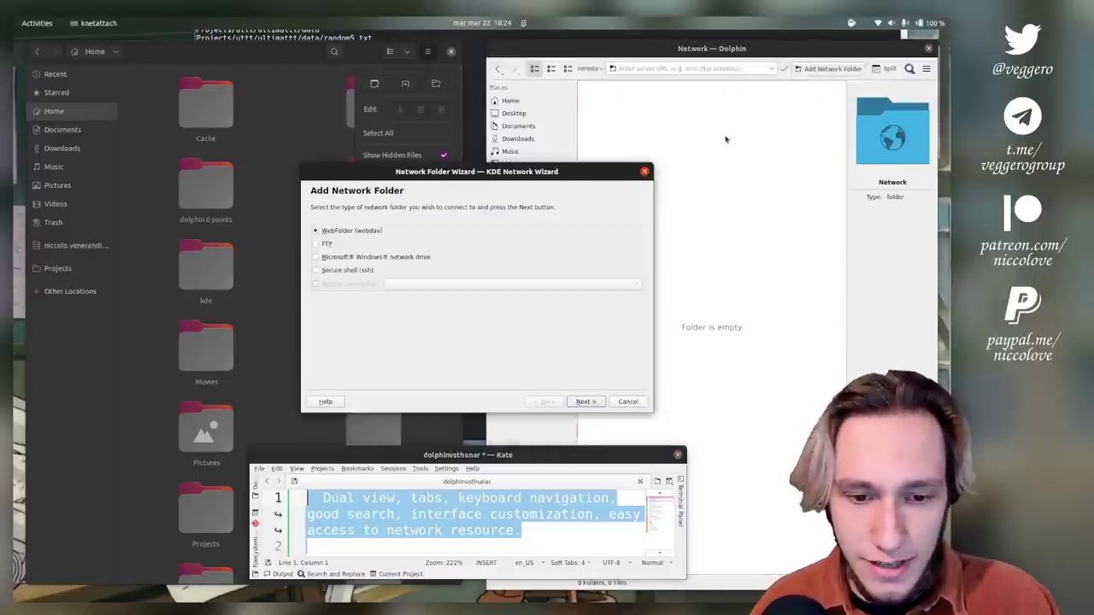
{"action": "left_click", "coordinate": [644, 171]}
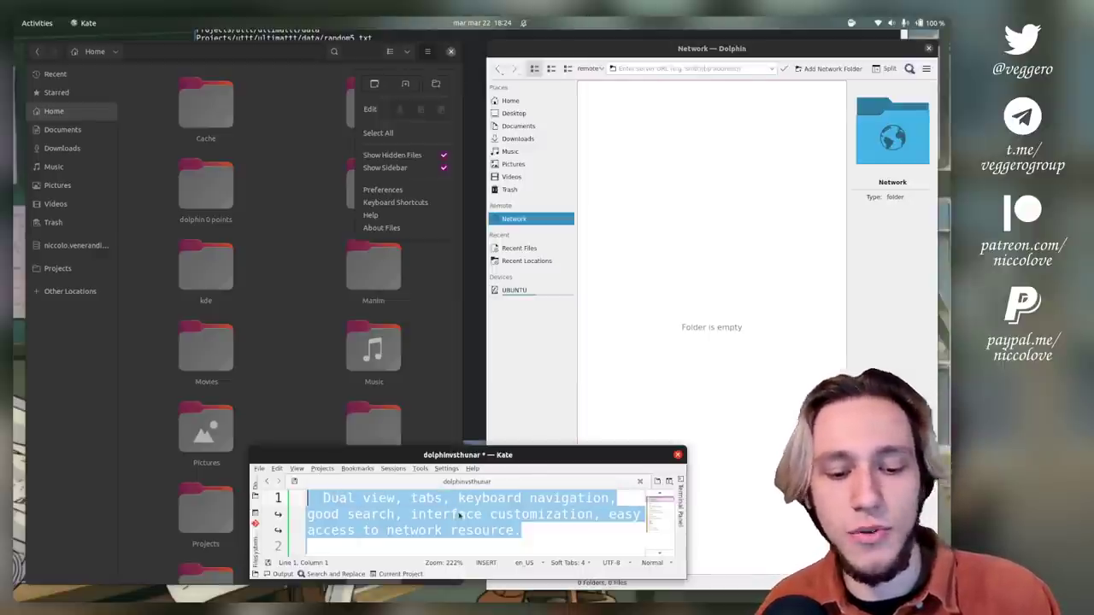
- Delete the dual-view note and blank line in Kate and return Dolphin to Home
{"action": "key", "text": "Delete"}
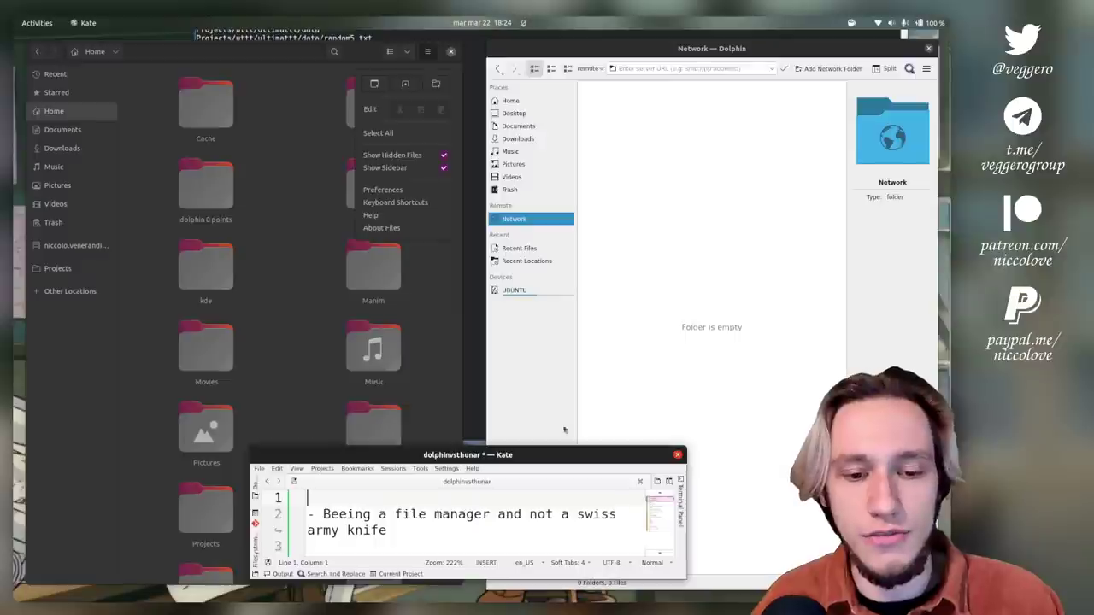
{"action": "left_click", "coordinate": [511, 101]}
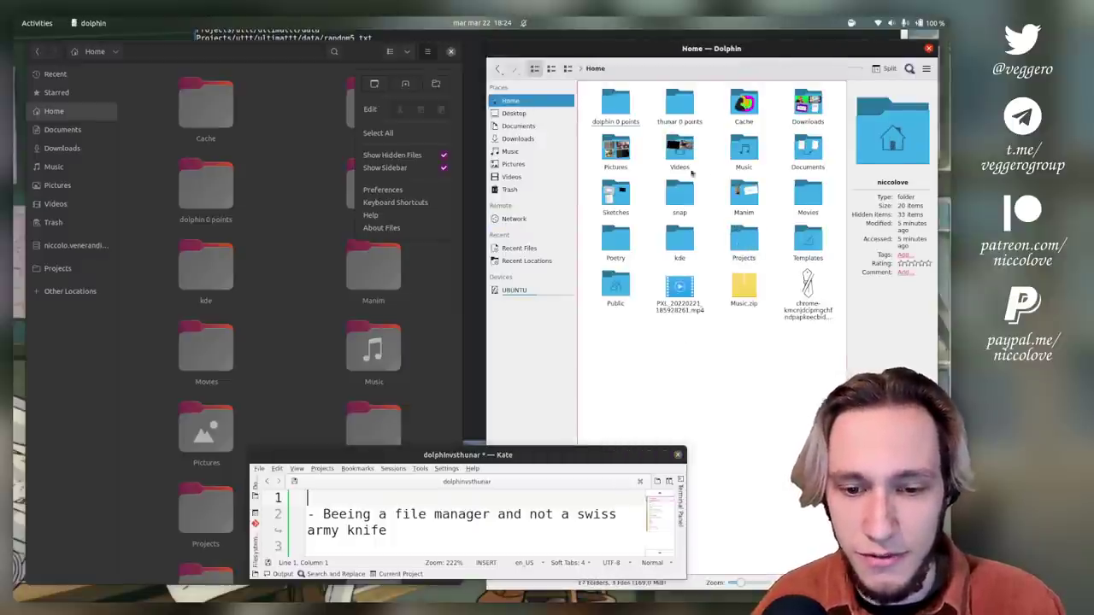
{"action": "left_click", "coordinate": [350, 490]}
{"action": "key", "text": "Delete"}
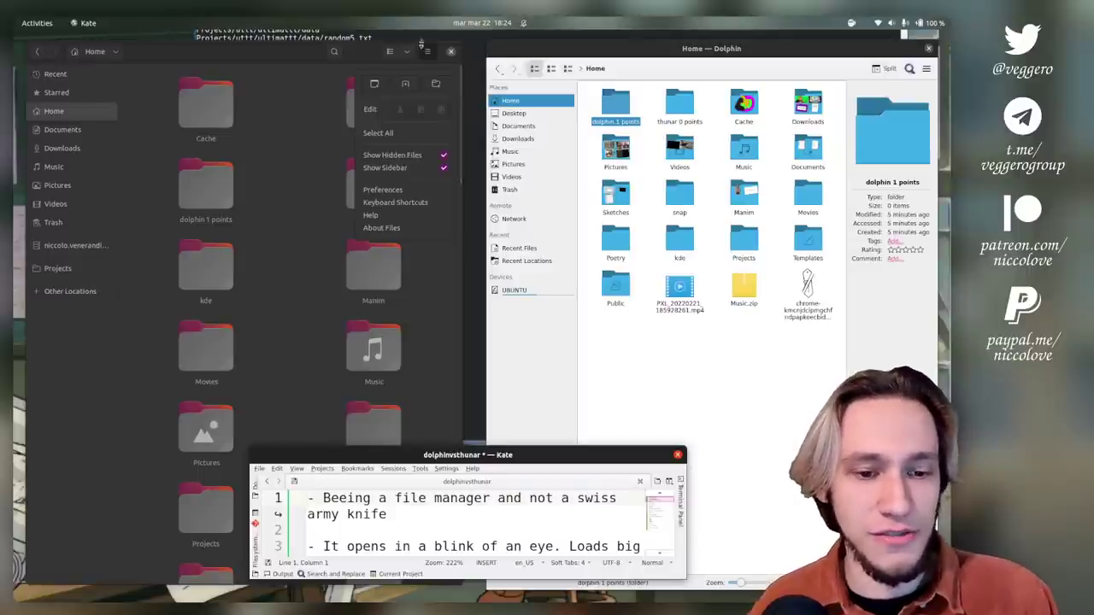
{"action": "left_click", "coordinate": [444, 410]}
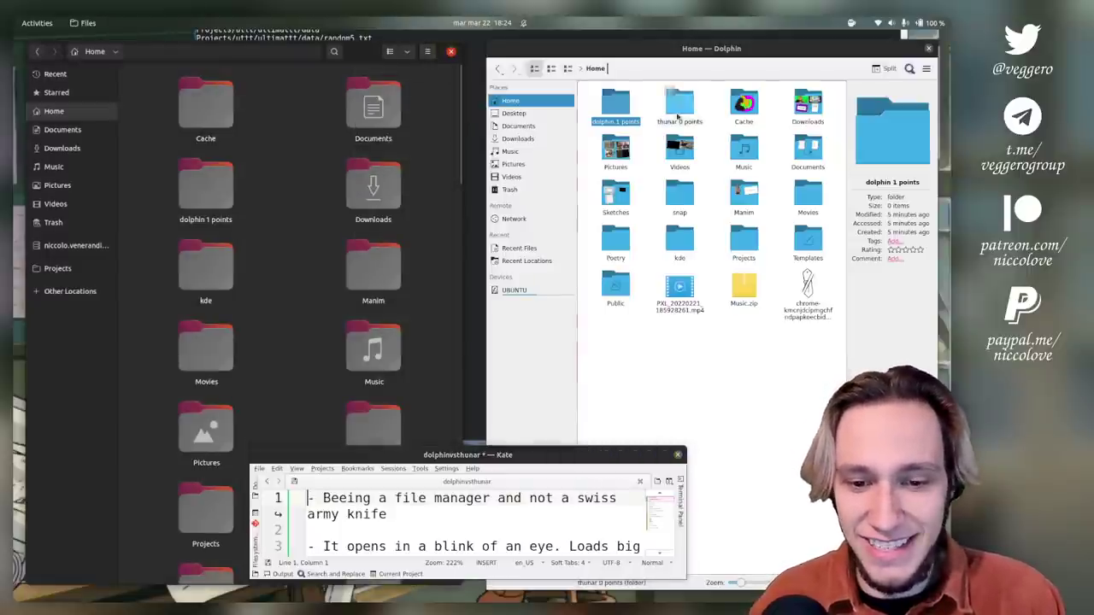
- Rename the thunar folder to 'thunar 1 points' and delete Kate's first note line
{"action": "right_click", "coordinate": [680, 107]}
{"action": "left_click", "coordinate": [698, 243]}
{"action": "type", "text": "1"}
{"action": "left_click_drag", "start_coordinate": [387, 514], "coordinate": [292, 492]}
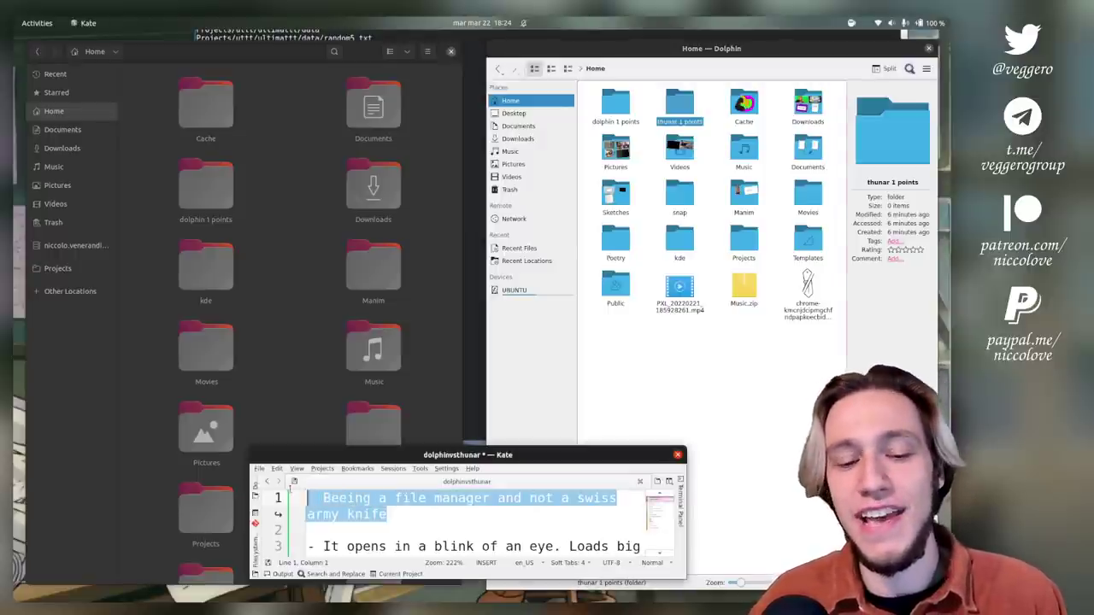
{"action": "key", "text": "Delete"}
{"action": "key", "text": "Delete"}
{"action": "key", "text": "Delete"}
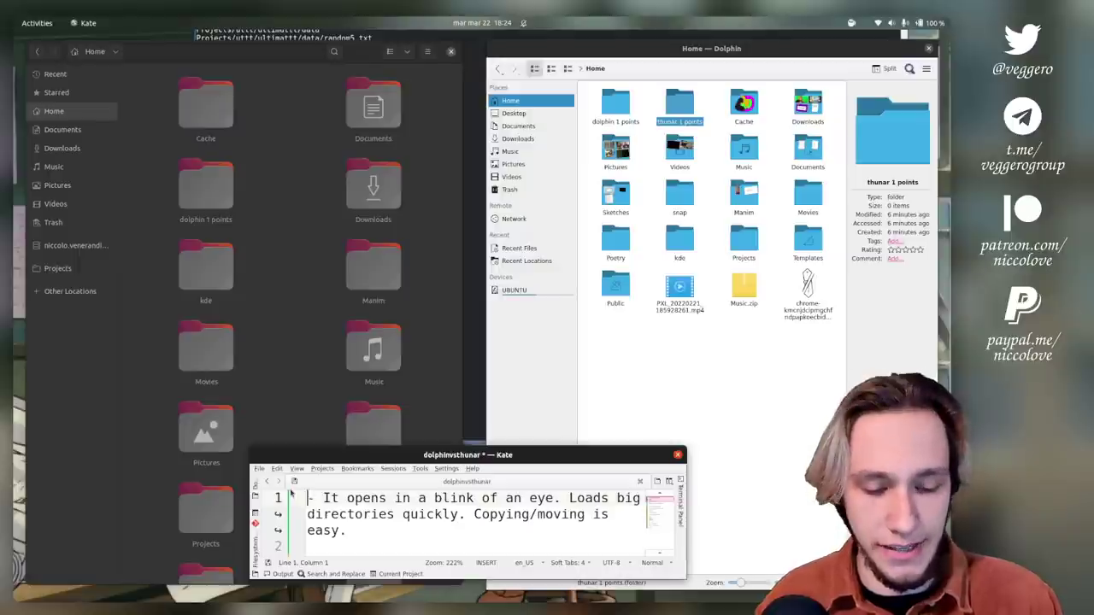
{"action": "key", "text": "super"}
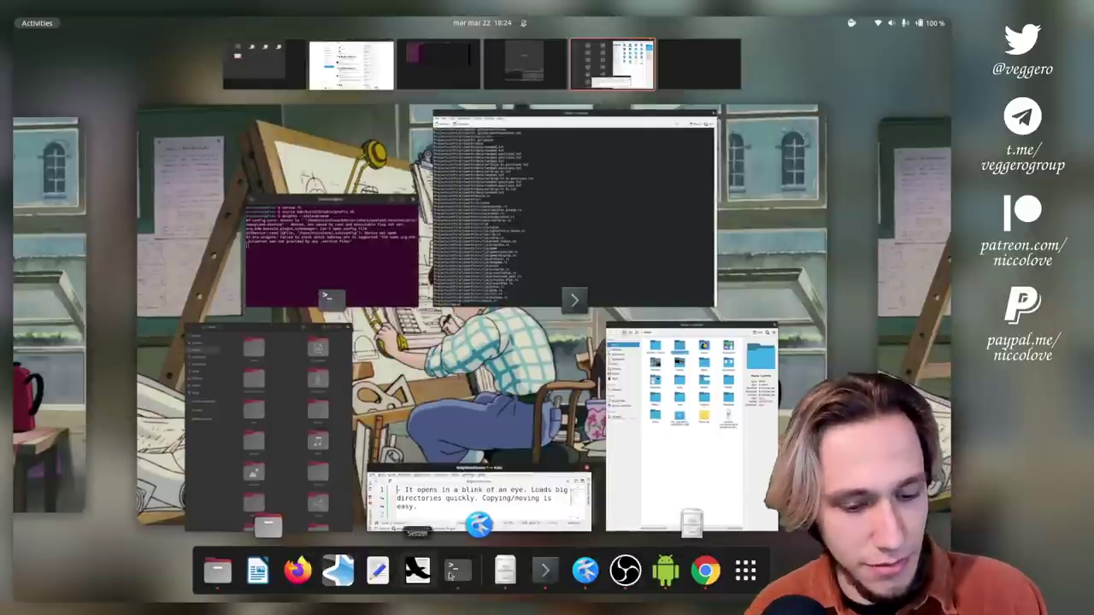
- Restart Dolphin from the terminal with 'dolphin --style=Breeze' and enlarge its window
{"action": "middle_click", "coordinate": [217, 570]}
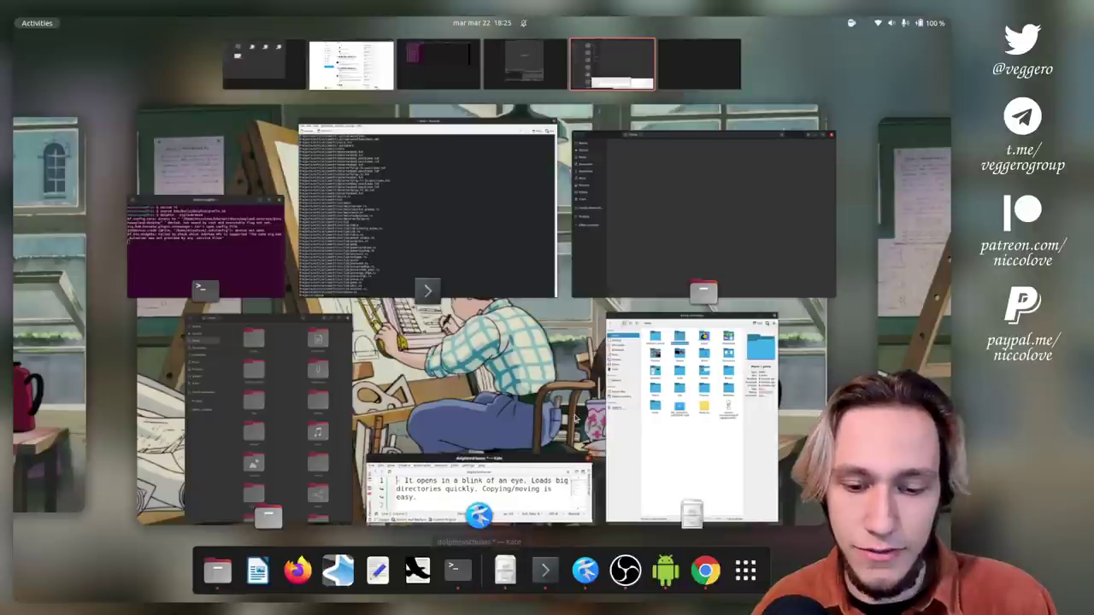
{"action": "left_click_drag", "start_coordinate": [516, 577], "coordinate": [505, 537]}
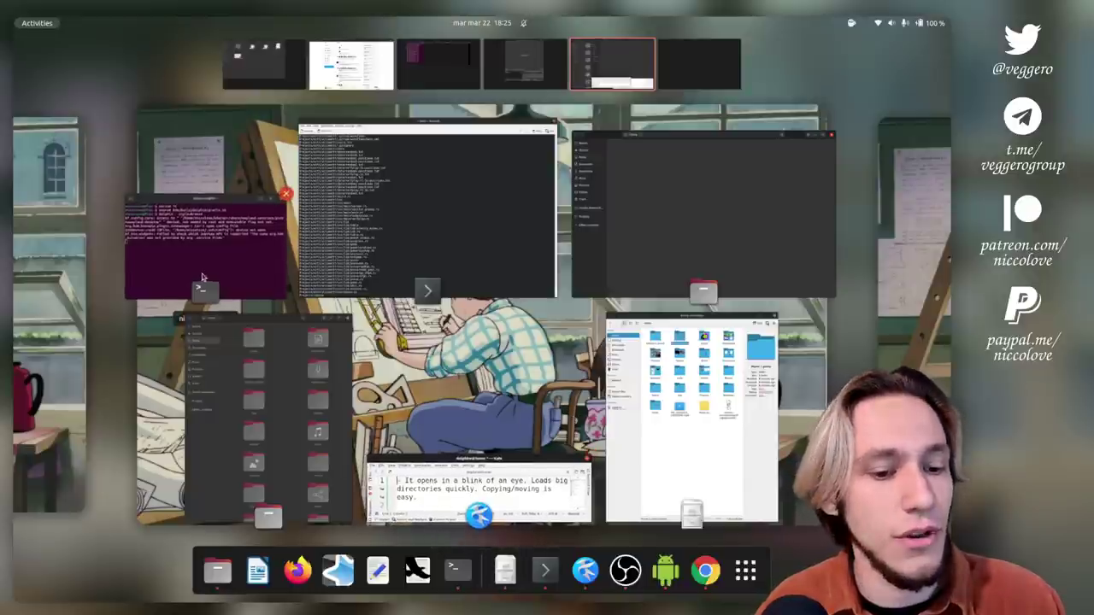
{"action": "left_click", "coordinate": [201, 276]}
{"action": "key", "text": "ctrl+c"}
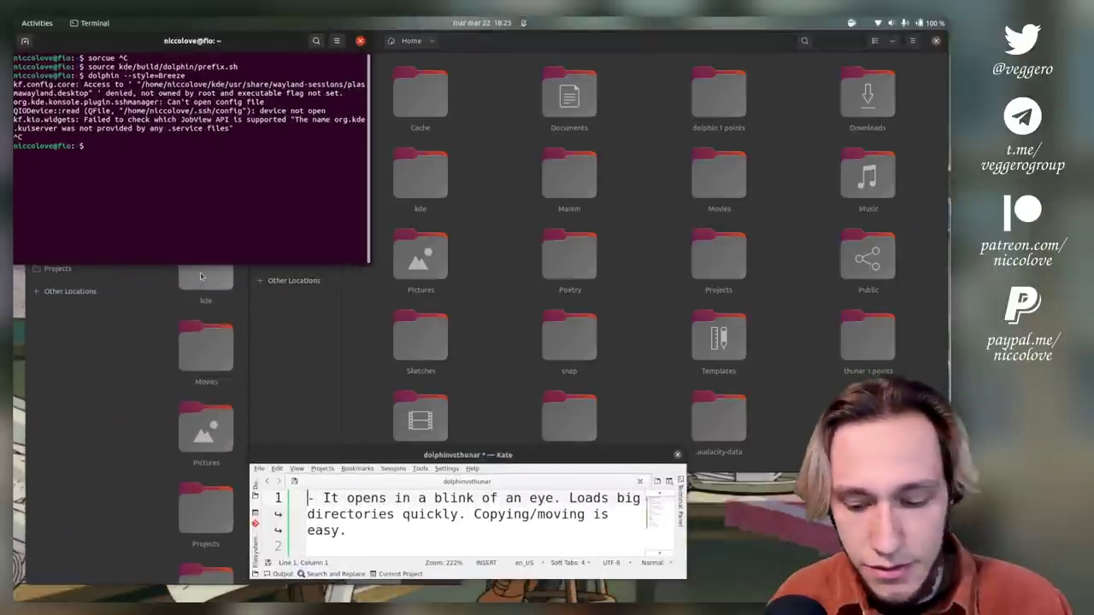
{"action": "key", "text": "Up"}
{"action": "key", "text": "Return"}
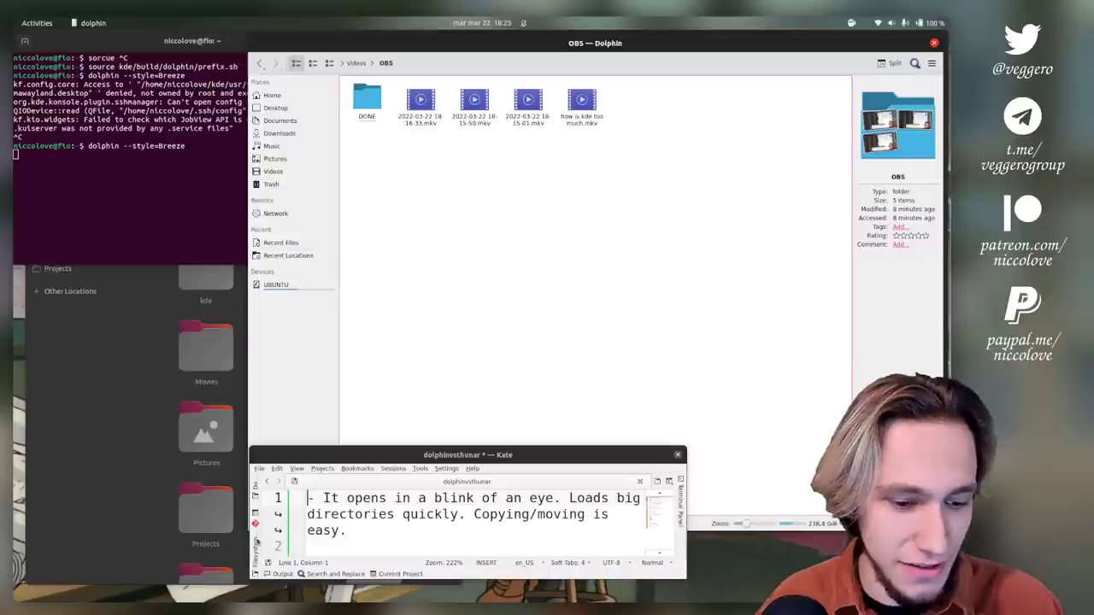
{"action": "left_click_drag", "start_coordinate": [246, 532], "coordinate": [501, 599]}
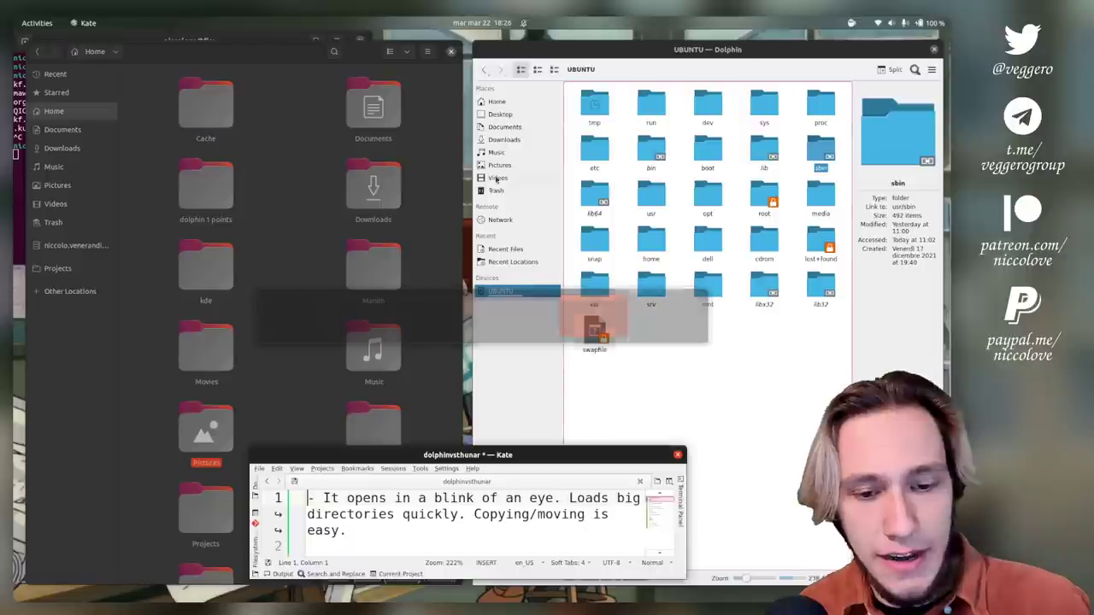
- Drag four Cache files onto Documents in Dolphin, then cancel the move
{"action": "left_click", "coordinate": [497, 102]}
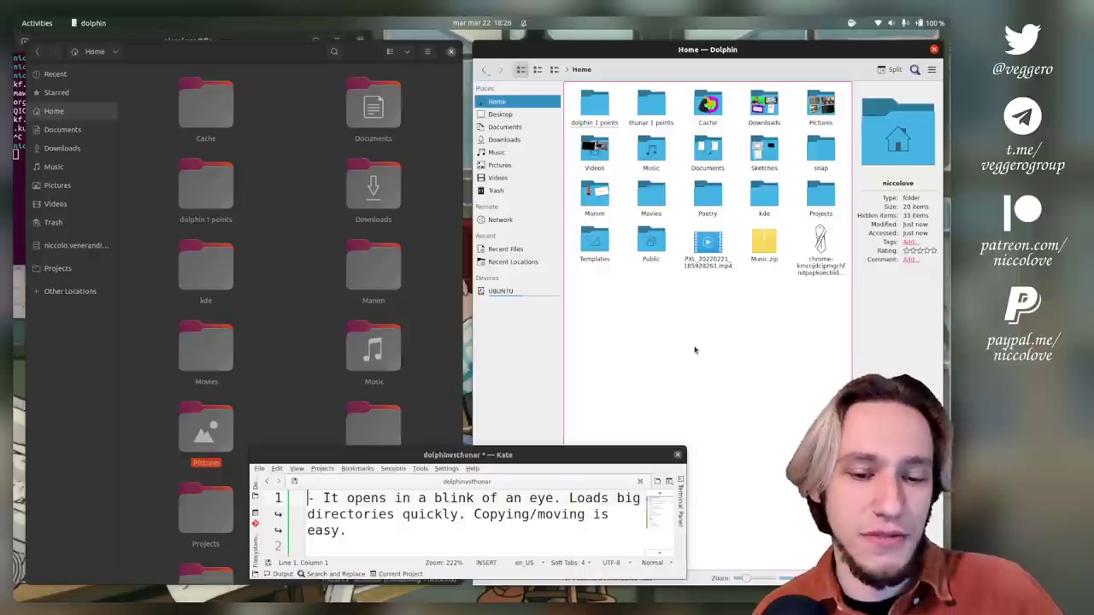
{"action": "left_click_drag", "start_coordinate": [572, 462], "coordinate": [597, 416]}
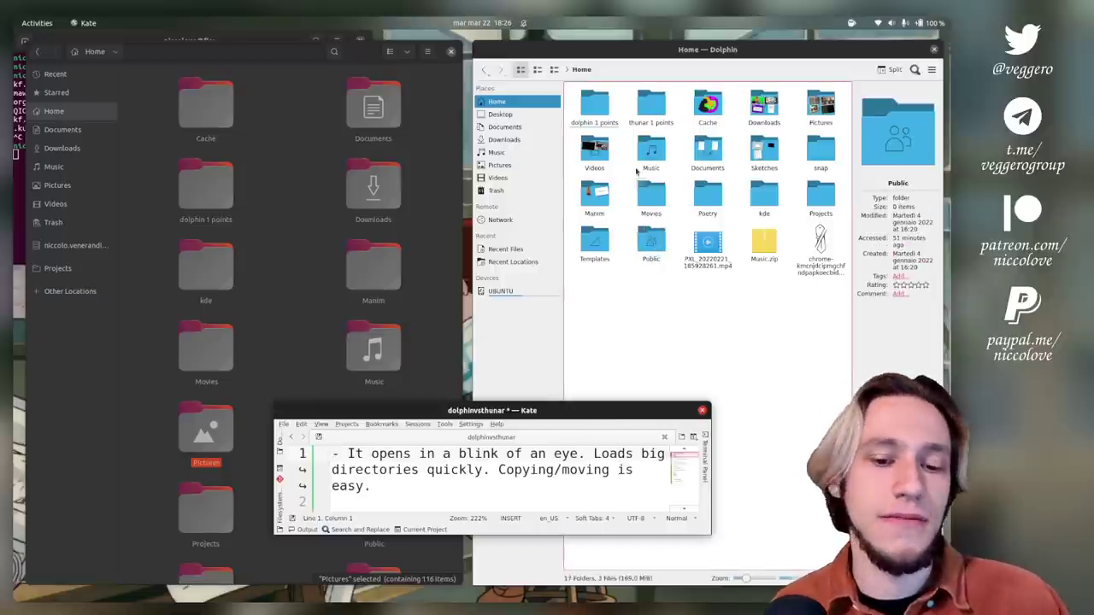
{"action": "left_click", "coordinate": [708, 107]}
{"action": "left_click_drag", "start_coordinate": [767, 184], "coordinate": [573, 94]}
{"action": "left_click_drag", "start_coordinate": [591, 107], "coordinate": [494, 129]}
{"action": "left_click", "coordinate": [531, 175]}
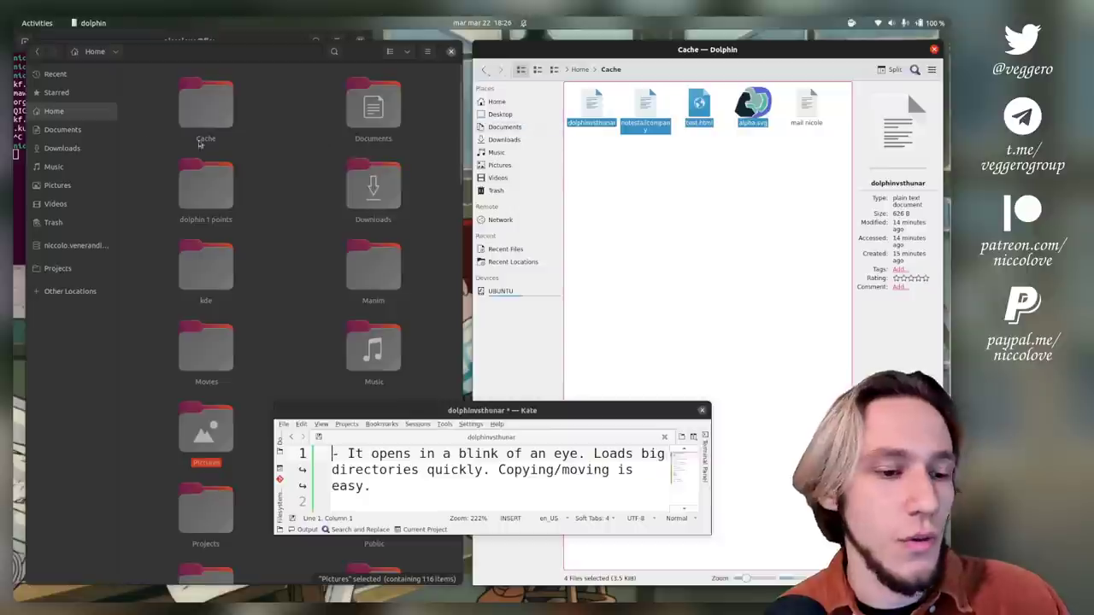
- Move earnings.ods into the Uni folder in Files and return to Documents
{"action": "left_click", "coordinate": [87, 132]}
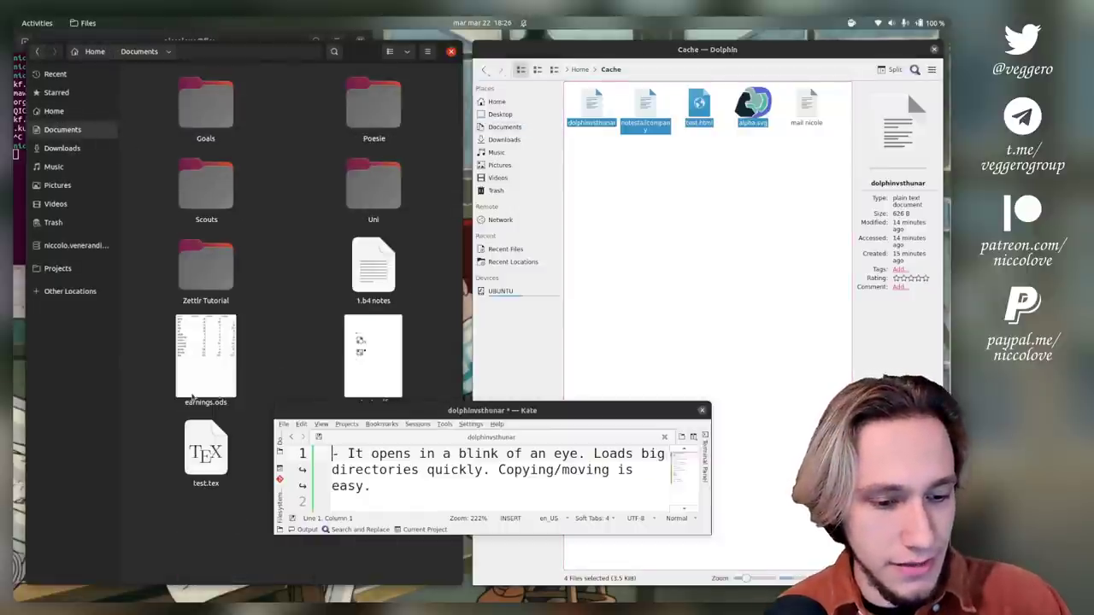
{"action": "left_click_drag", "start_coordinate": [191, 397], "coordinate": [372, 184]}
{"action": "double_click", "coordinate": [367, 194]}
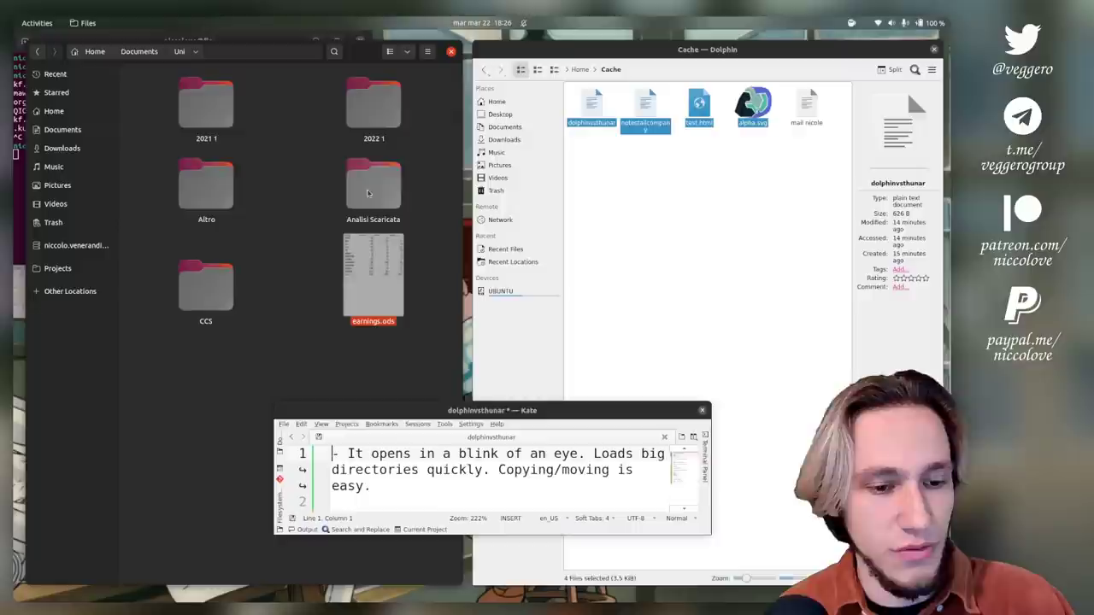
{"action": "left_click", "coordinate": [139, 52]}
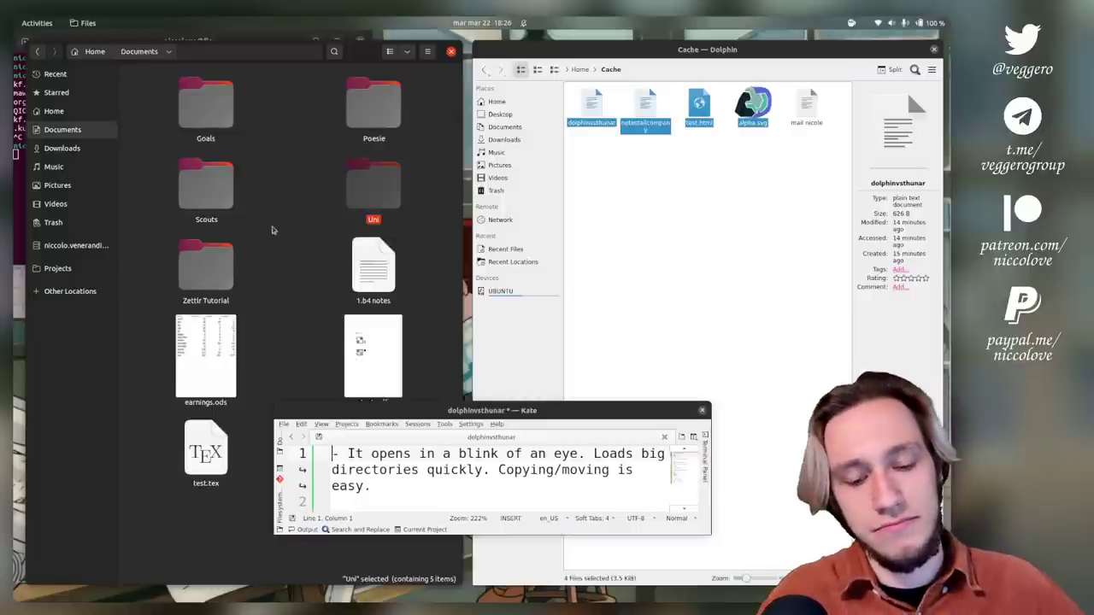
- Delete the 'opens in a blink' note from the top of Kate's notes
{"action": "left_click", "coordinate": [395, 469]}
{"action": "key", "text": "Down"}
{"action": "key", "text": "Down"}
{"action": "key", "text": "Down"}
{"action": "key", "text": "ctrl+shift+Home"}
{"action": "key", "text": "BackSpace"}
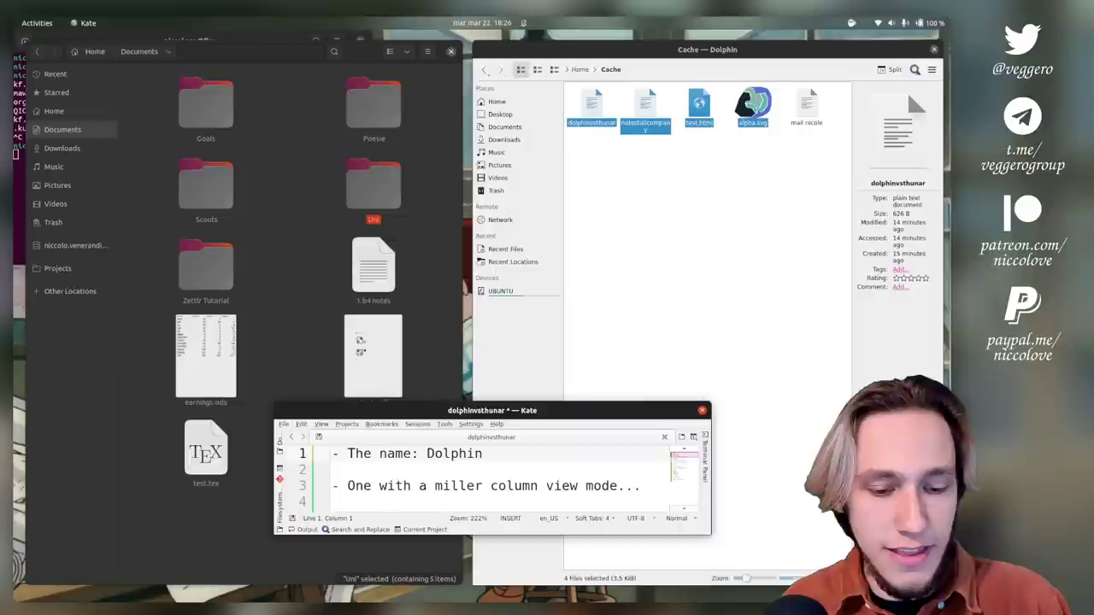
- Return both Dolphin and Files to the Home folder
{"action": "left_click", "coordinate": [684, 370]}
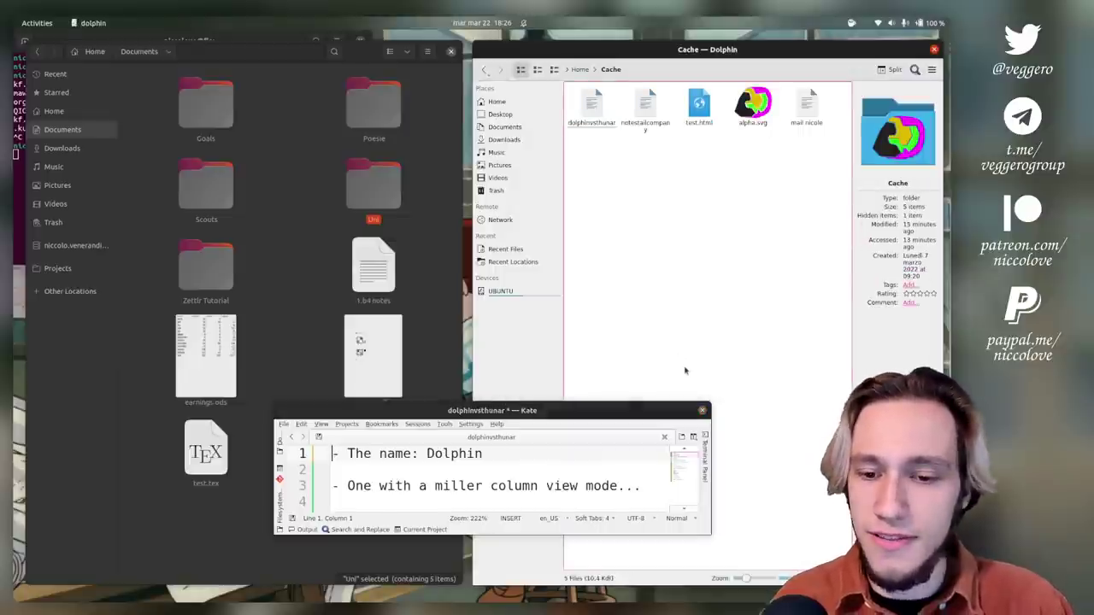
{"action": "left_click", "coordinate": [580, 69]}
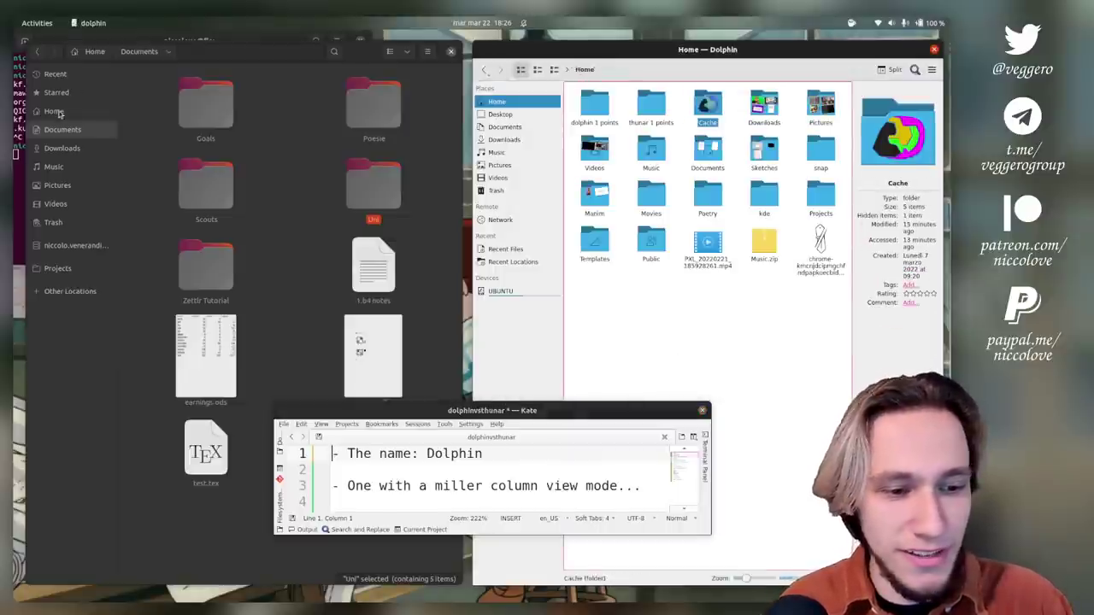
{"action": "key", "text": "alt+Tab"}
{"action": "key", "text": "alt+Up"}
- Rename 'dolphin 1 points' to 'dolphin 2 points' and select Kate's 'The name: Dolphin' line
{"action": "right_click", "coordinate": [605, 117]}
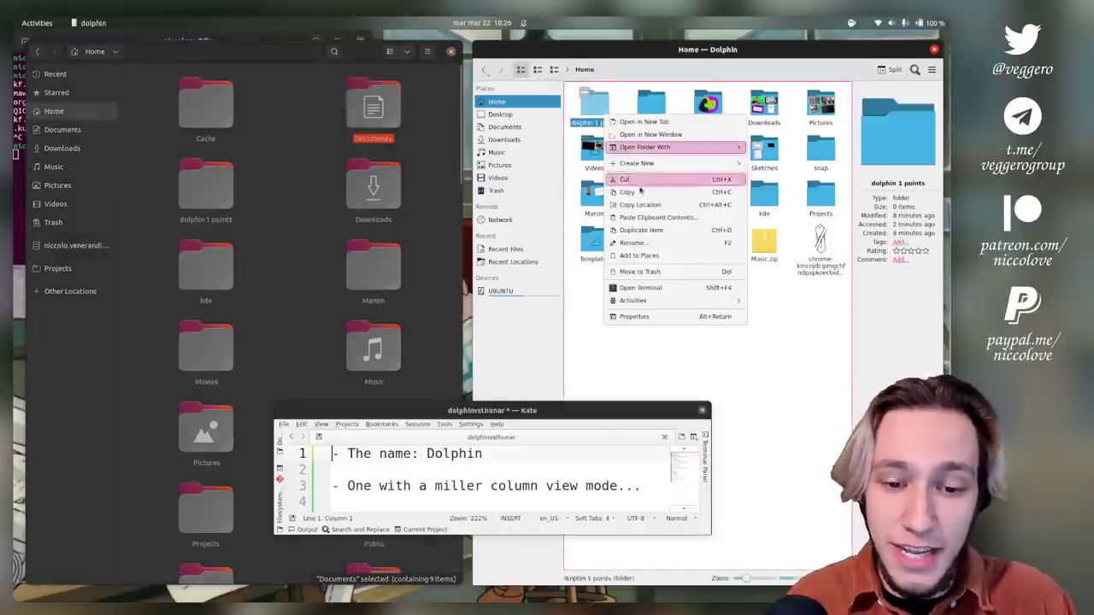
{"action": "left_click", "coordinate": [647, 247]}
{"action": "key", "text": "Escape"}
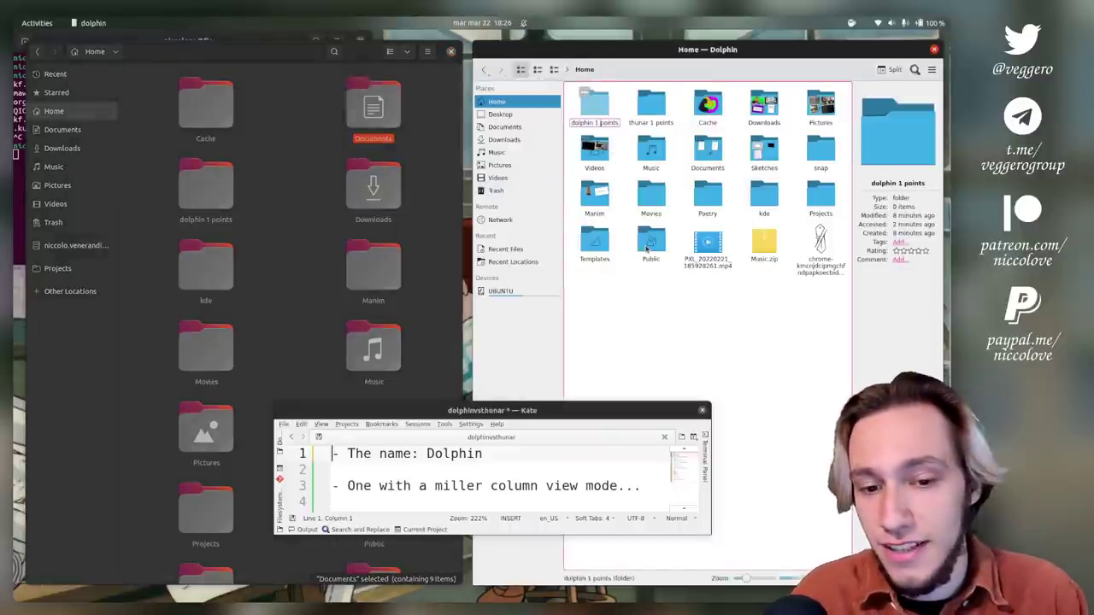
{"action": "key", "text": "BackSpace"}
{"action": "type", "text": "2"}
{"action": "key", "text": "Return"}
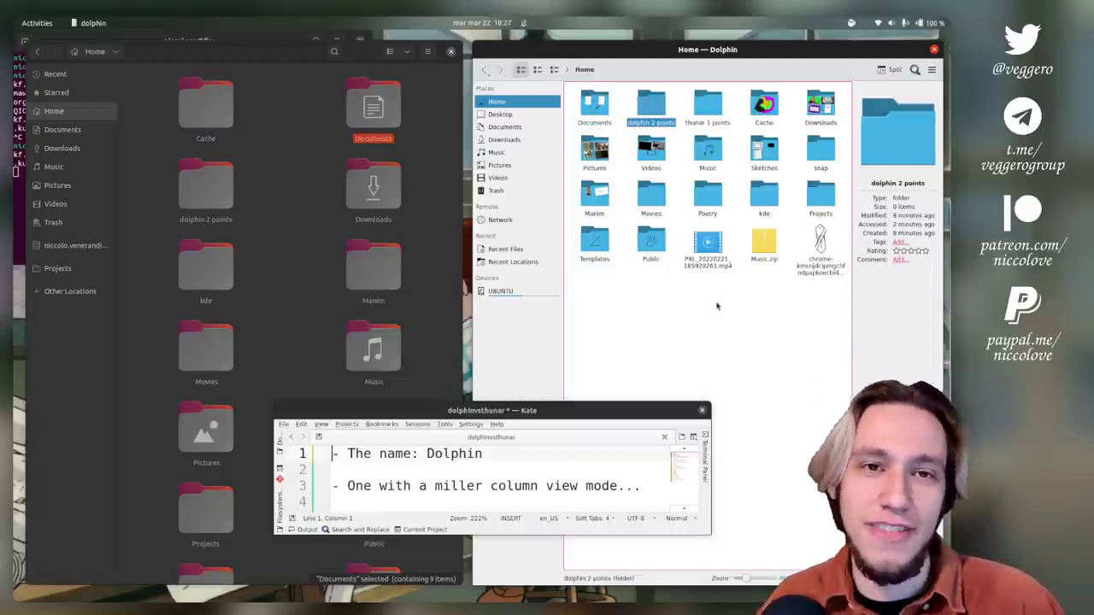
{"action": "left_click", "coordinate": [522, 467]}
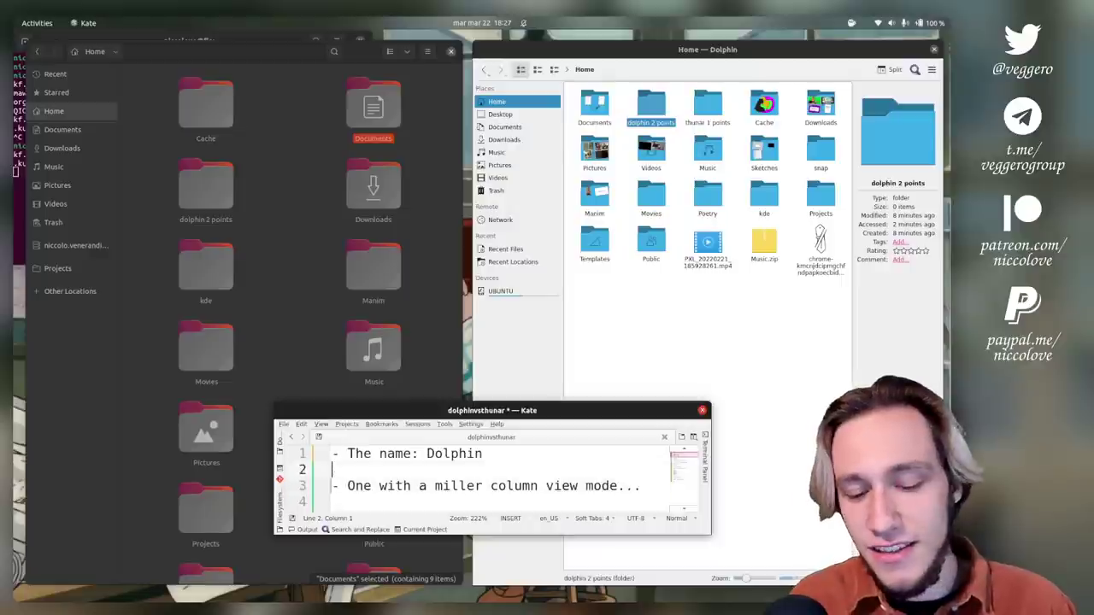
{"action": "triple_click", "coordinate": [333, 454]}
- Delete the Dolphin-name note and switch GNOME Files to list view
{"action": "key", "text": "Delete"}
{"action": "key", "text": "Delete"}
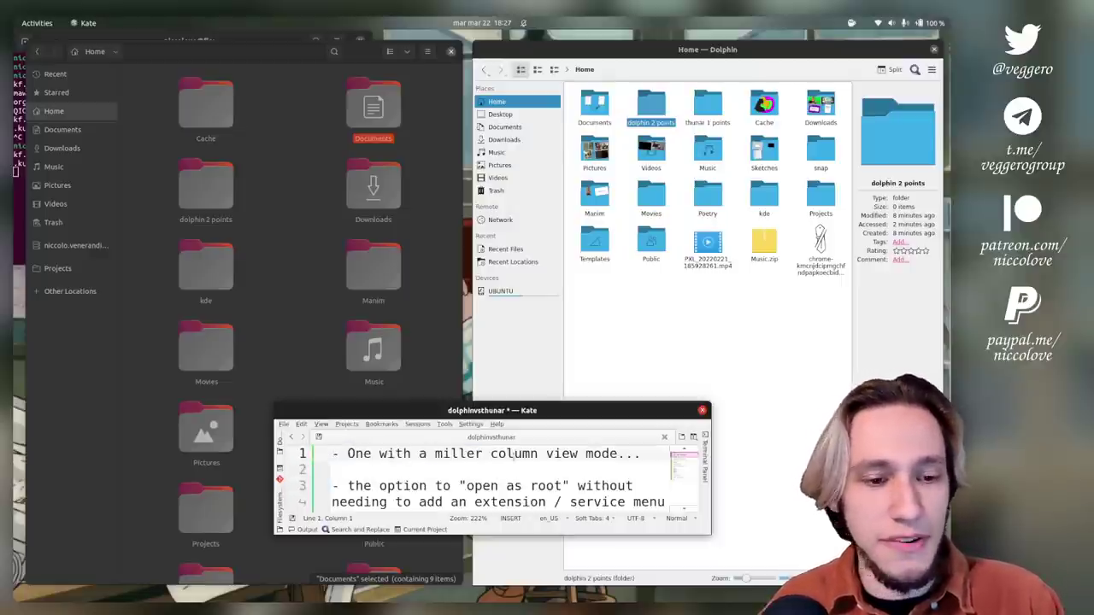
{"action": "left_click", "coordinate": [407, 52]}
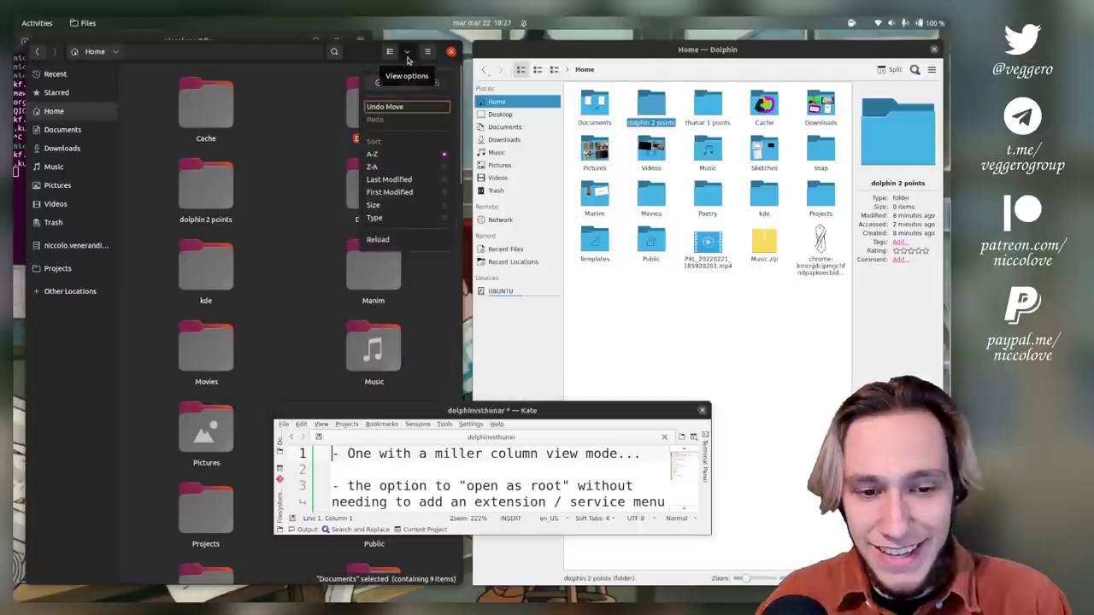
{"action": "left_click", "coordinate": [427, 52]}
{"action": "left_click", "coordinate": [428, 52]}
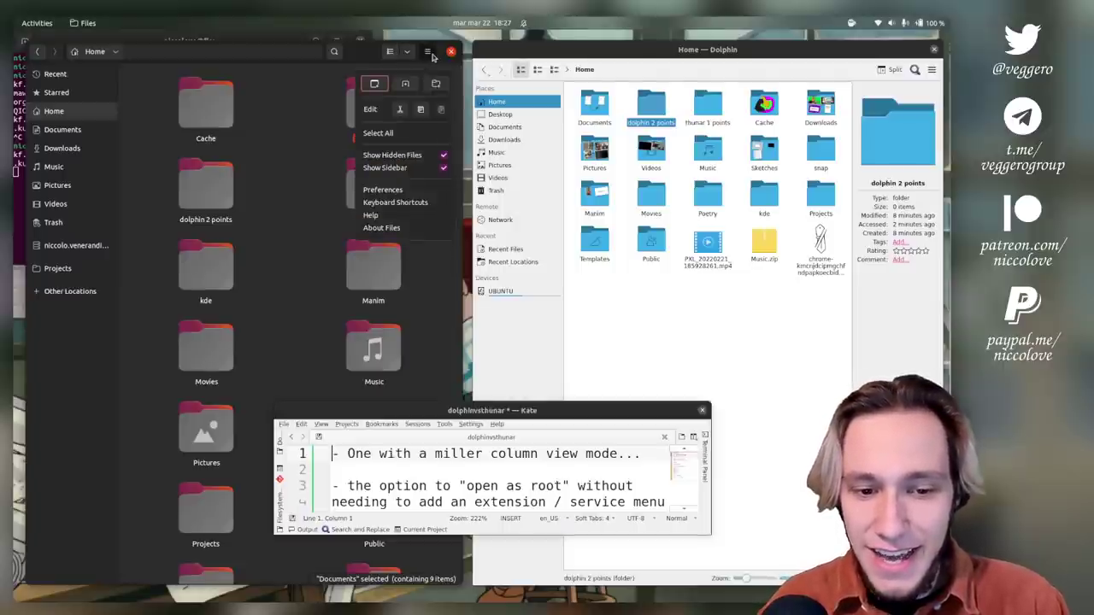
{"action": "left_click", "coordinate": [390, 52]}
{"action": "left_click", "coordinate": [390, 52]}
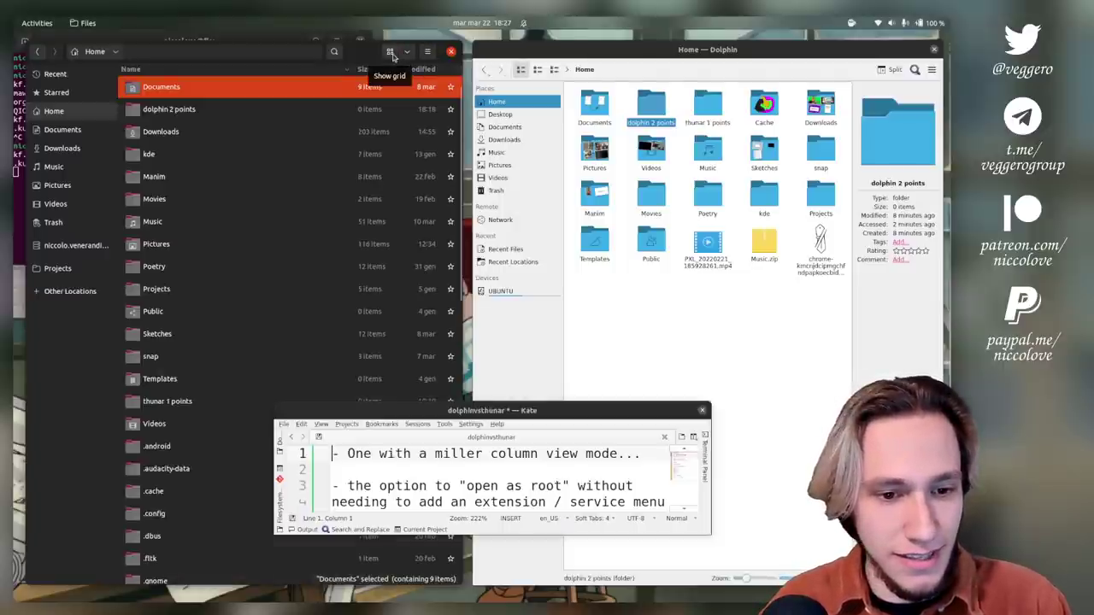
{"action": "left_click", "coordinate": [390, 52]}
{"action": "left_click", "coordinate": [389, 52]}
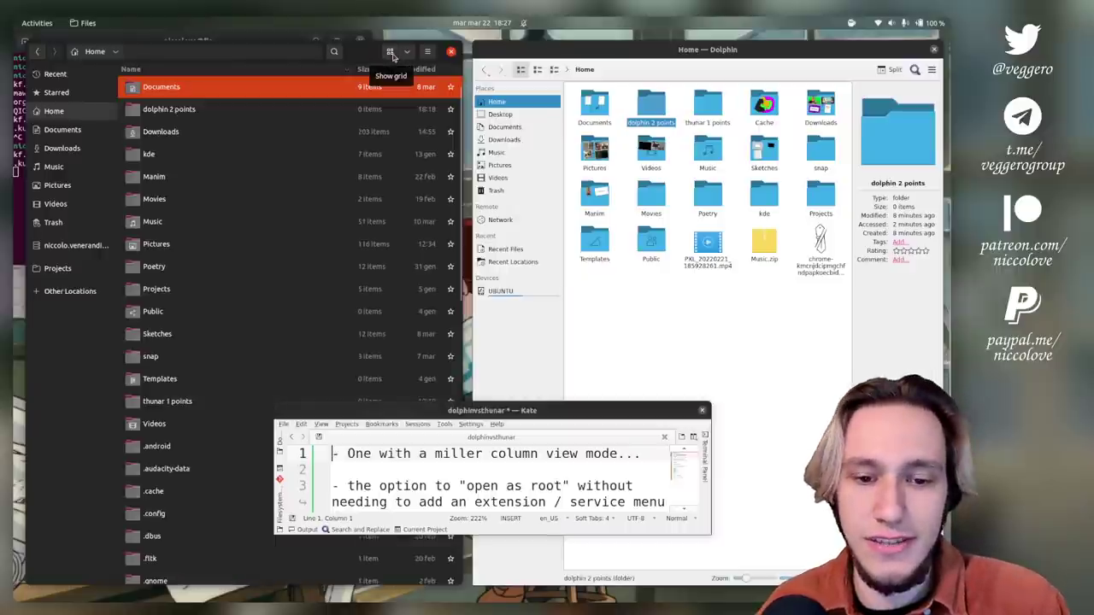
- Switch Dolphin to the Details tree view and delete Kate's miller-column note
{"action": "left_click", "coordinate": [538, 71]}
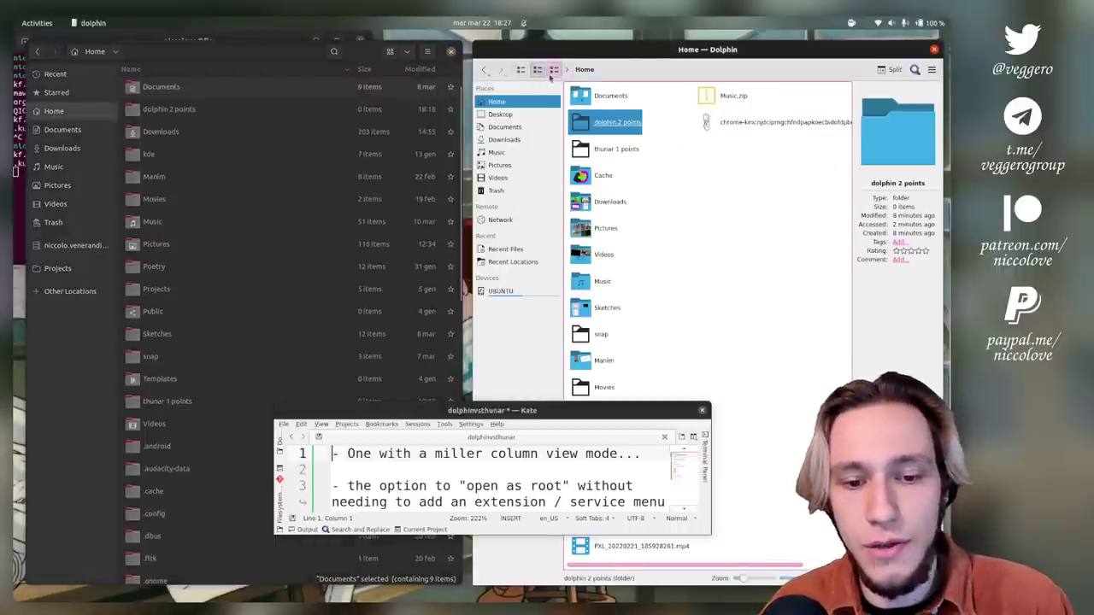
{"action": "left_click", "coordinate": [552, 72]}
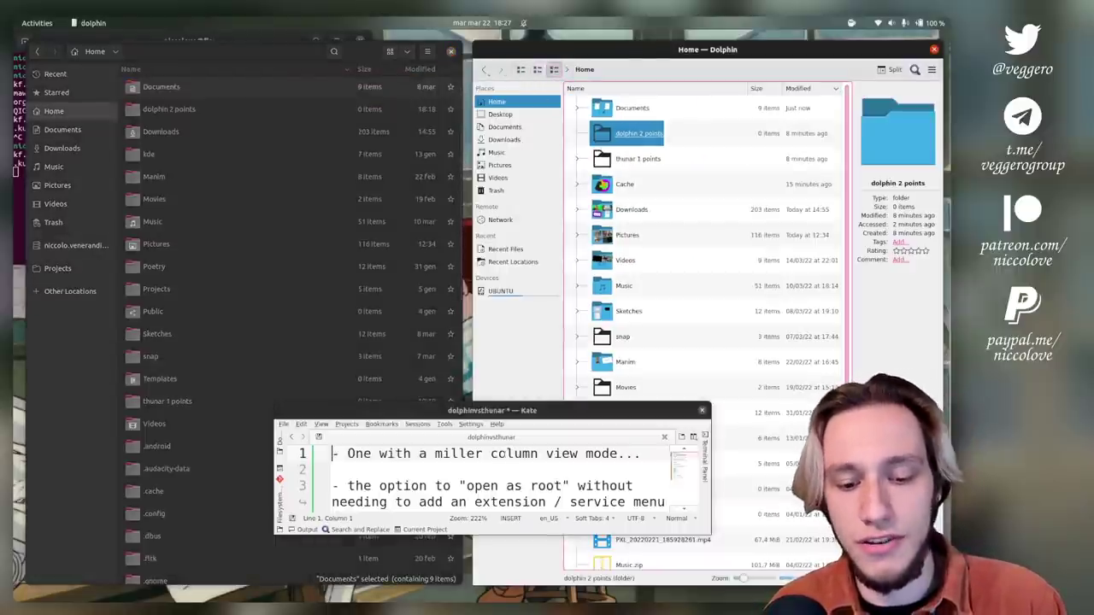
{"action": "triple_click", "coordinate": [503, 455]}
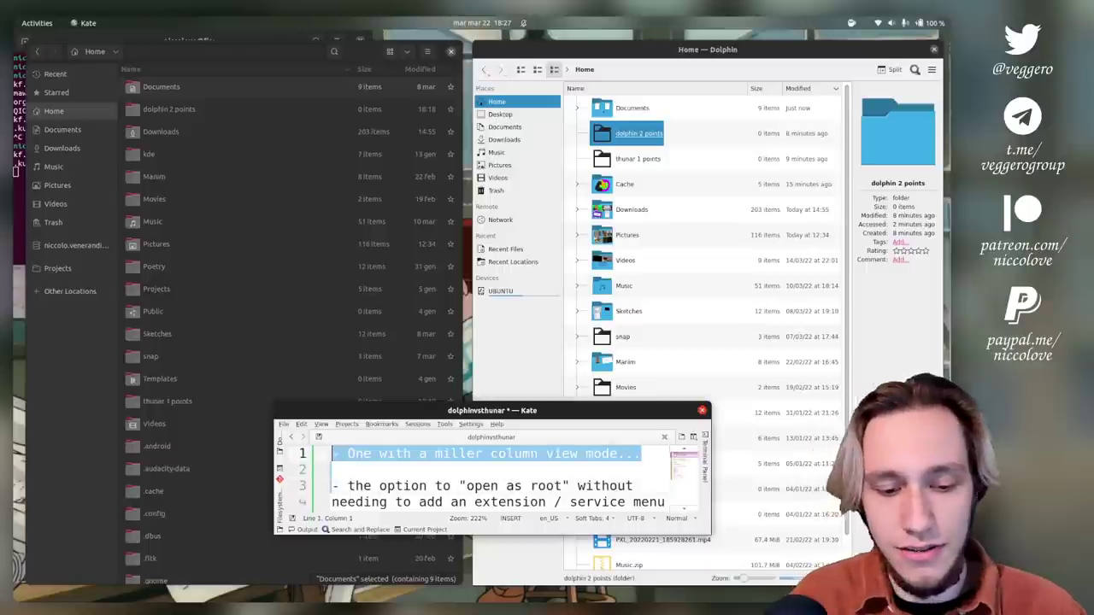
{"action": "key", "text": "Delete"}
{"action": "key", "text": "Delete"}
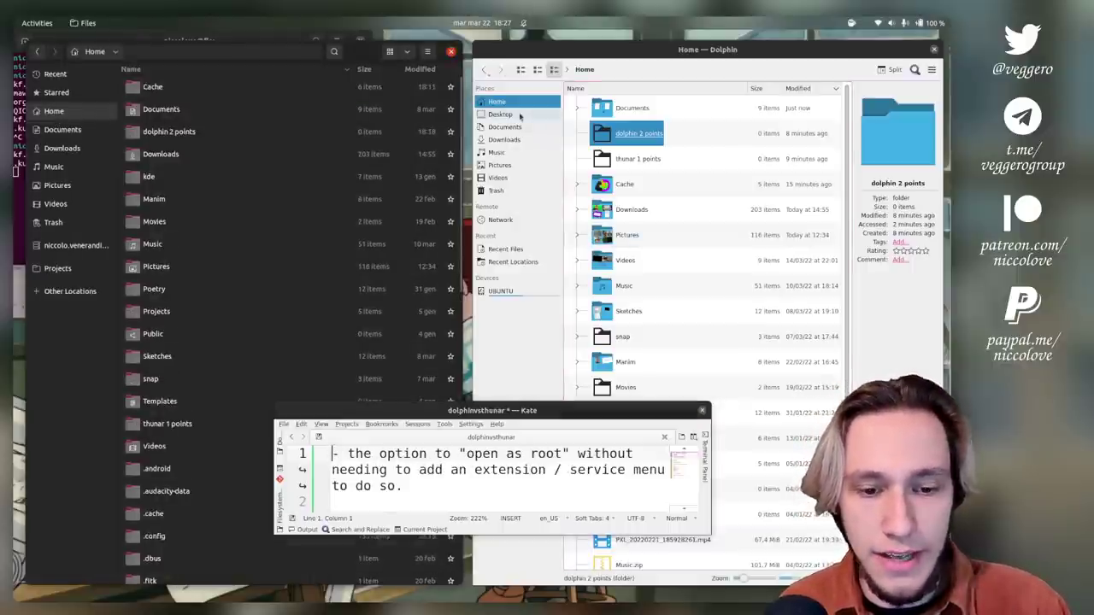
- Go to the filesystem root / through Dolphin's location bar
{"action": "left_click", "coordinate": [510, 106]}
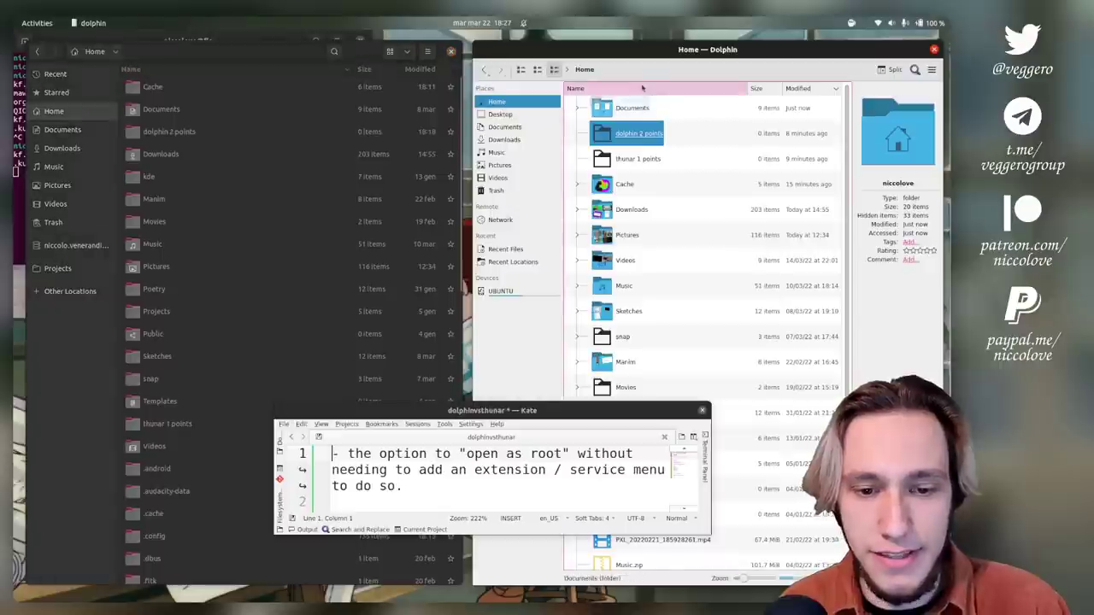
{"action": "key", "text": "ctrl+l"}
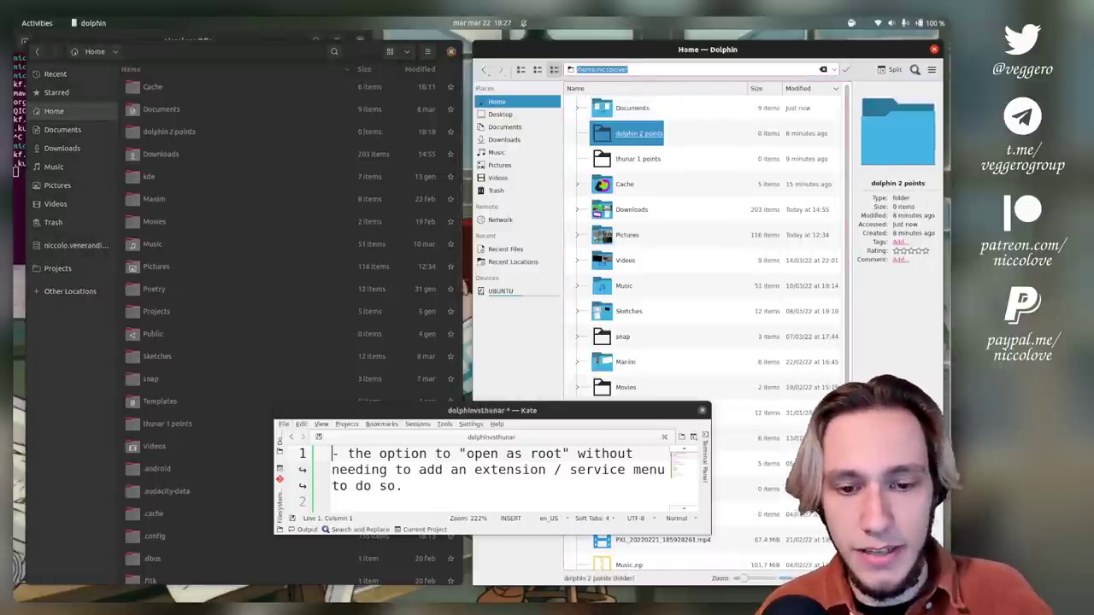
{"action": "type", "text": "/"}
{"action": "key", "text": "Return"}
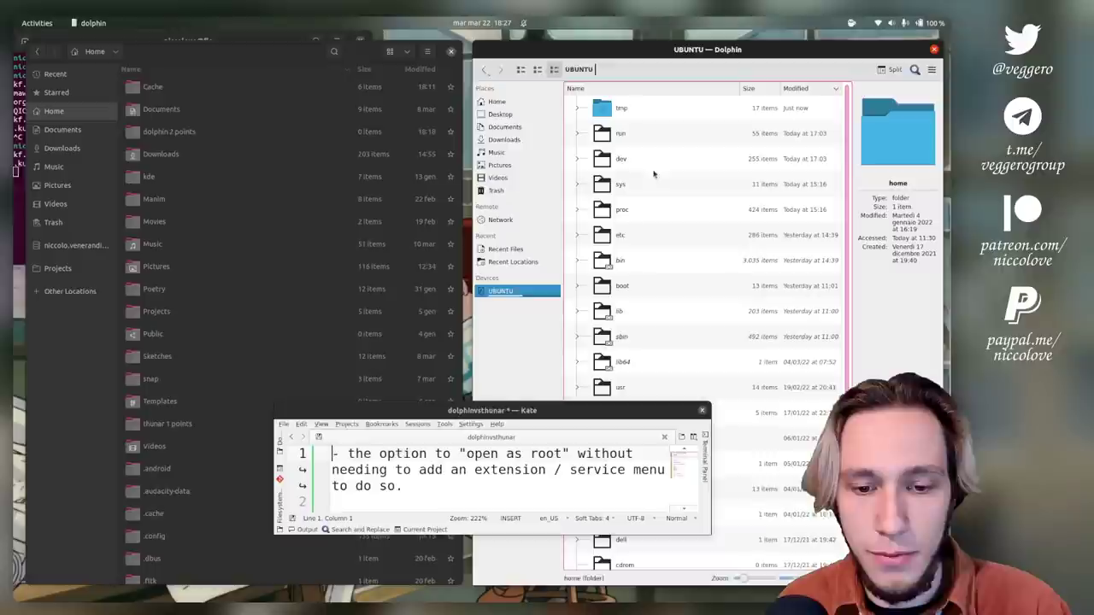
{"action": "scroll", "coordinate": [638, 283], "scroll_direction": "down", "scroll_amount": 3}
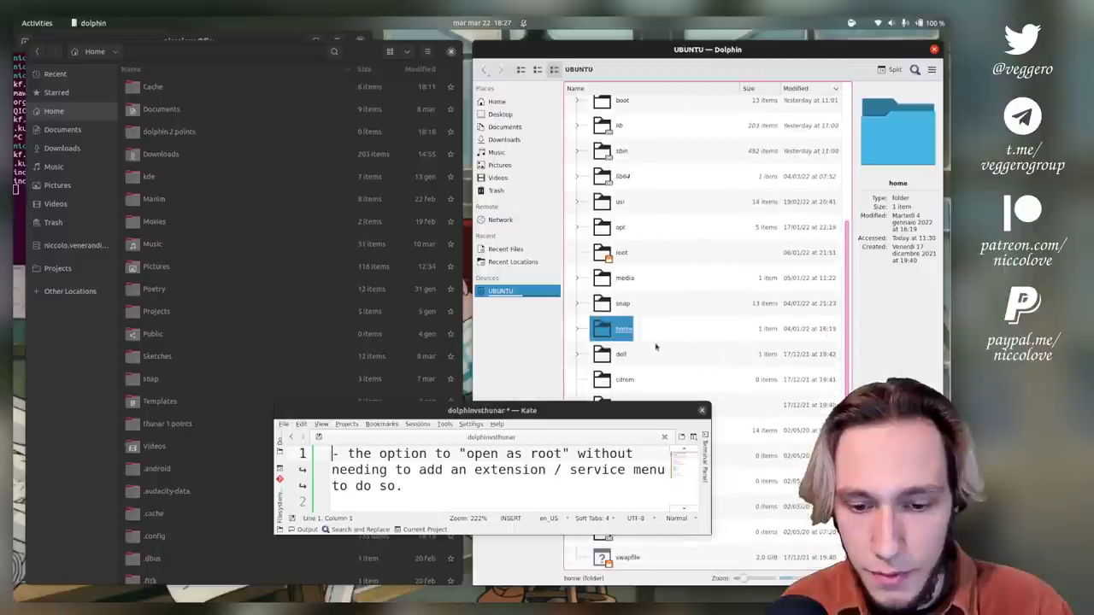
{"action": "scroll", "coordinate": [656, 346], "scroll_direction": "up", "scroll_amount": 3}
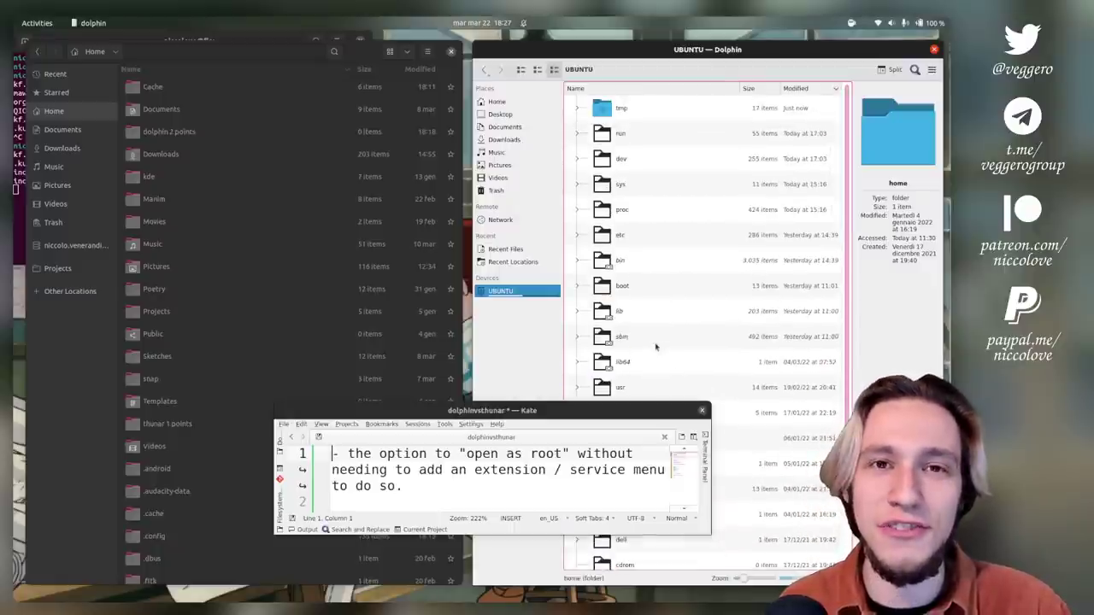
{"action": "scroll", "coordinate": [656, 347], "scroll_direction": "down", "scroll_amount": 3}
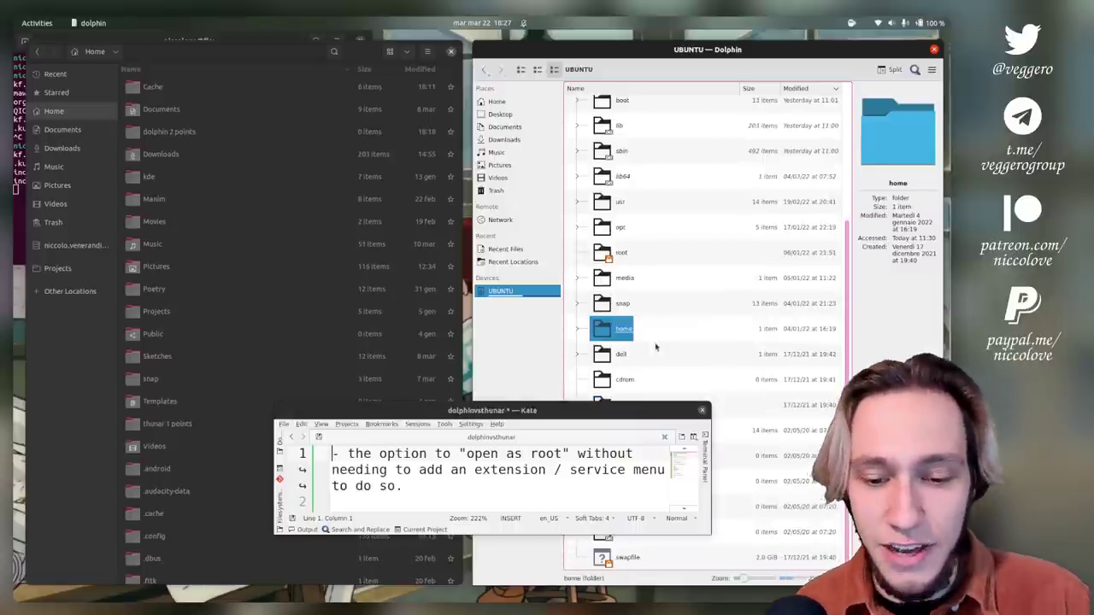
- Create an empty Text File.txt inside the dell folder
{"action": "left_click", "coordinate": [619, 357]}
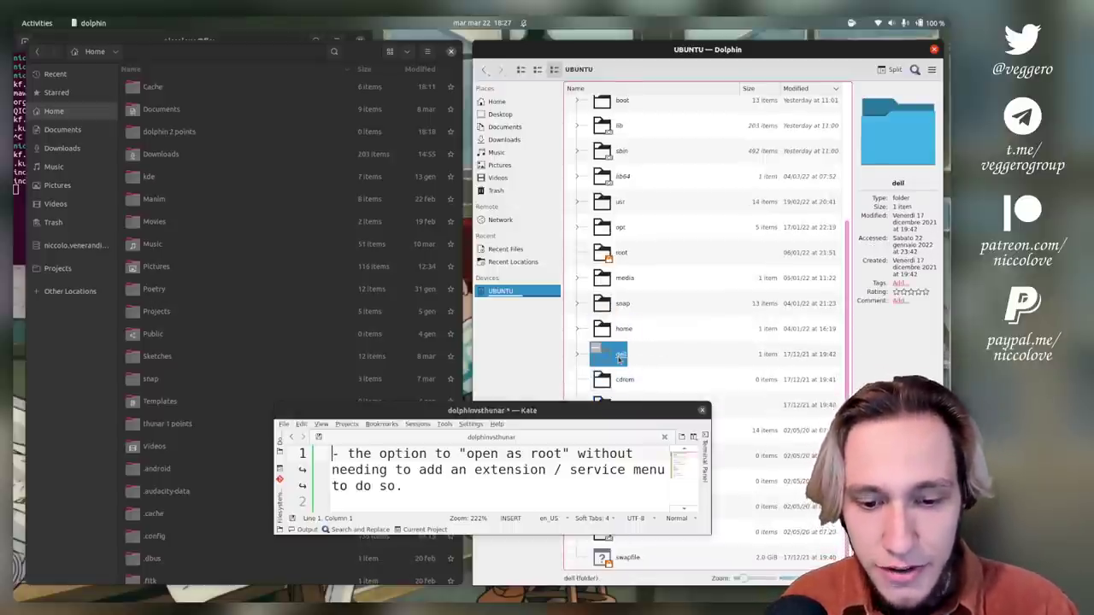
{"action": "double_click", "coordinate": [620, 359]}
{"action": "right_click", "coordinate": [641, 295]}
{"action": "mouse_move", "coordinate": [778, 311]}
{"action": "left_click", "coordinate": [817, 316]}
{"action": "left_click", "coordinate": [788, 336]}
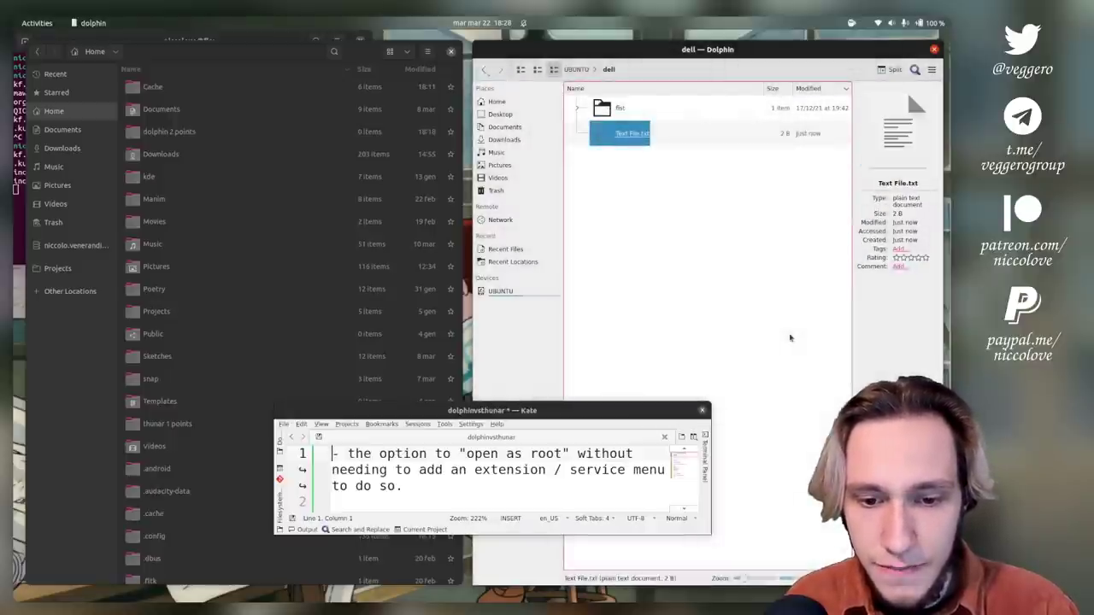
- Browse to /usr/share/plasma/desktoptheme/breeze-dark and dismiss the access-denied error for metadata.desktop
{"action": "key", "text": "BackSpace"}
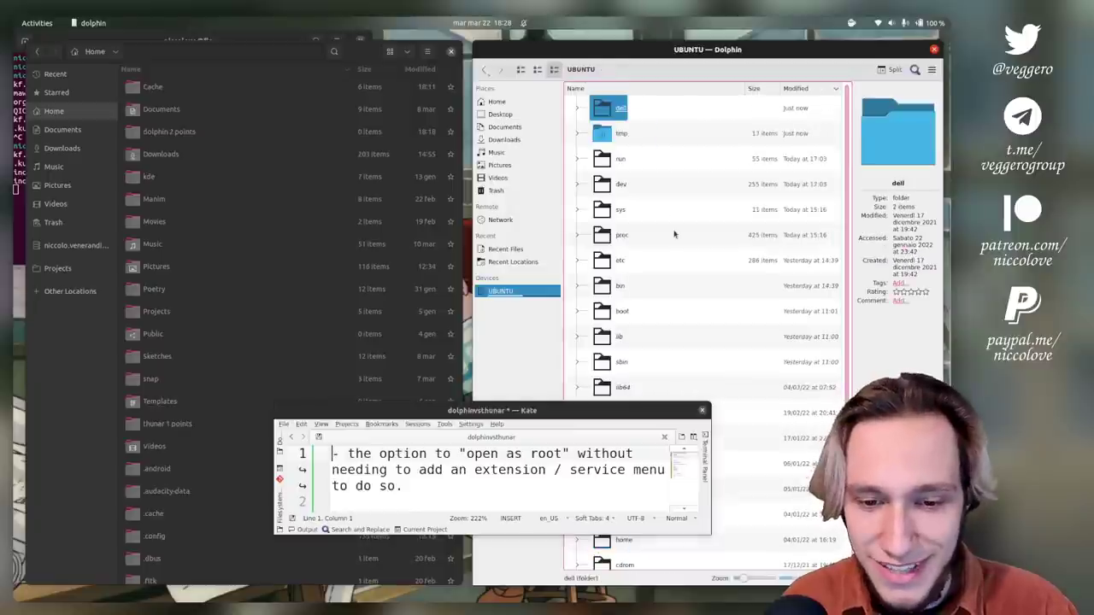
{"action": "scroll", "coordinate": [659, 261], "scroll_direction": "down", "scroll_amount": 3}
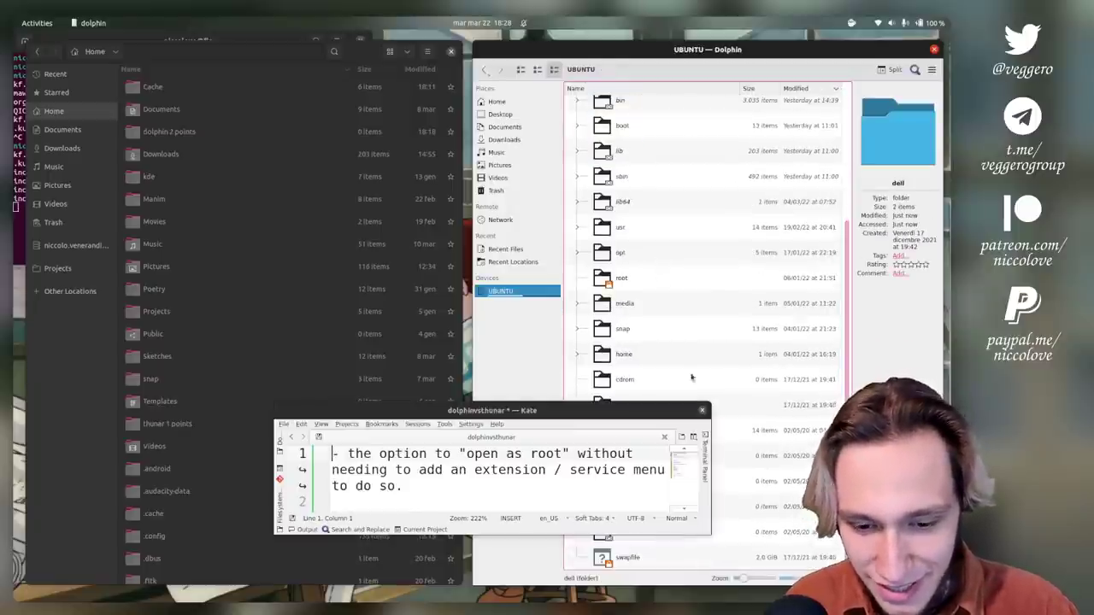
{"action": "right_click", "coordinate": [734, 535]}
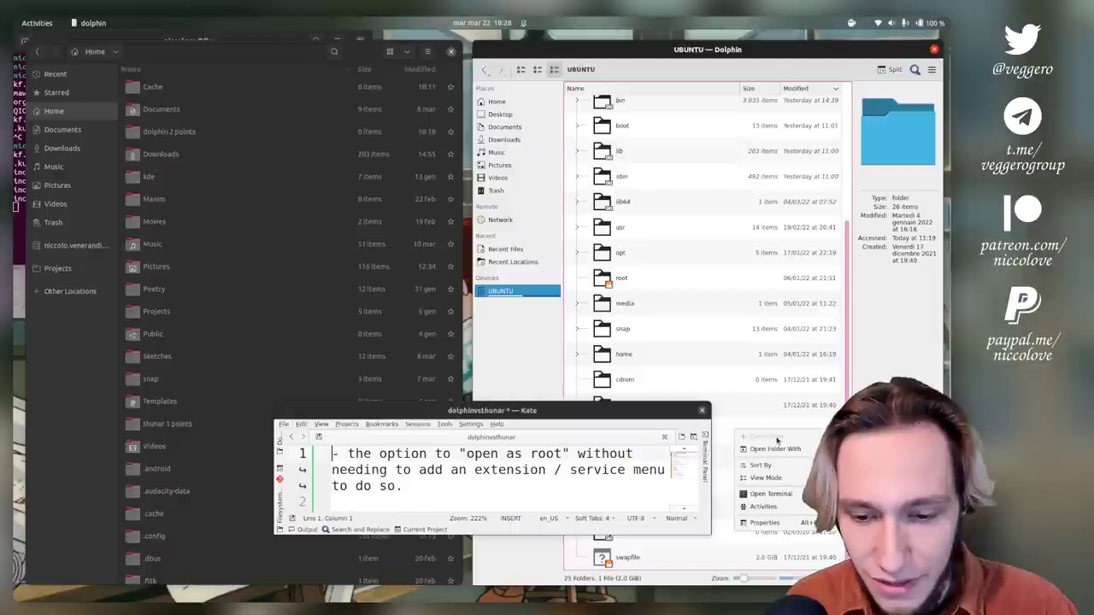
{"action": "left_click", "coordinate": [622, 278]}
{"action": "right_click", "coordinate": [606, 205]}
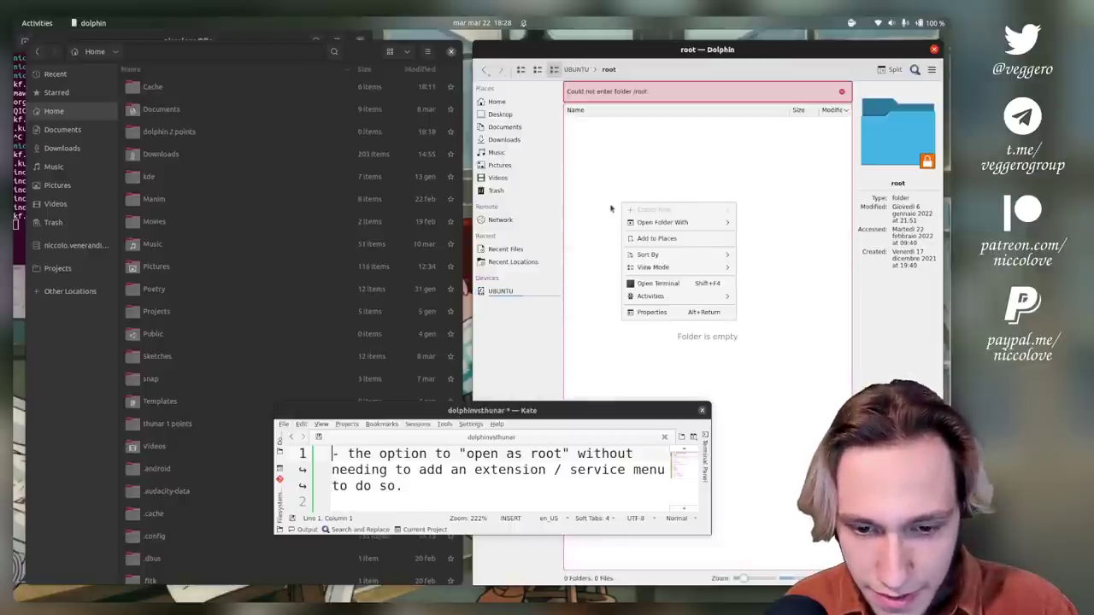
{"action": "left_click", "coordinate": [613, 214]}
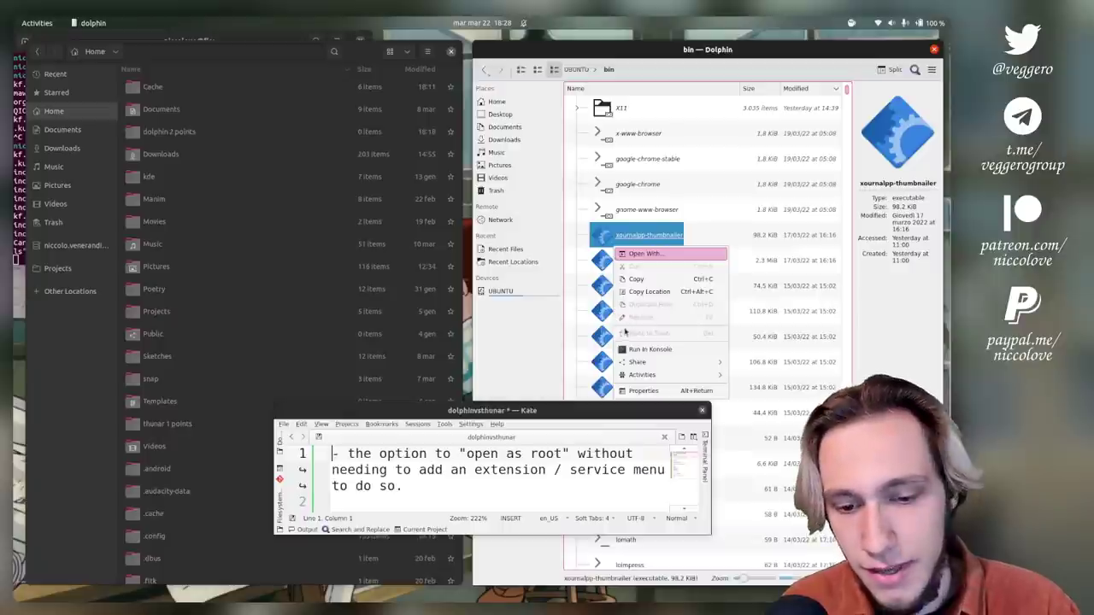
{"action": "left_click", "coordinate": [583, 73]}
{"action": "left_click", "coordinate": [578, 70]}
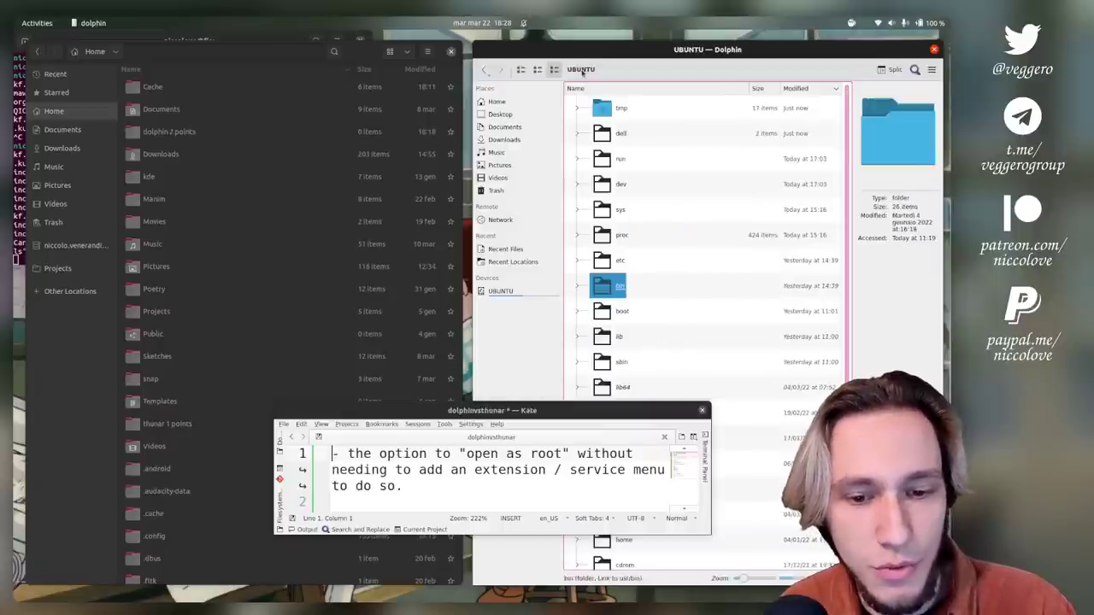
{"action": "scroll", "coordinate": [652, 299], "scroll_direction": "down", "scroll_amount": 3}
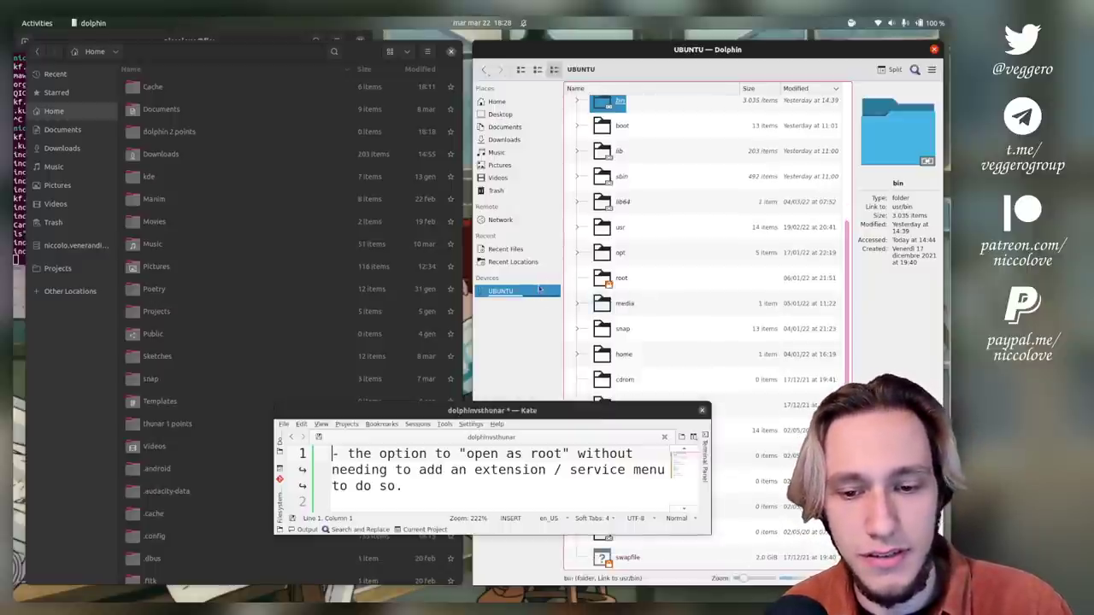
{"action": "scroll", "coordinate": [630, 178], "scroll_direction": "up", "scroll_amount": 1}
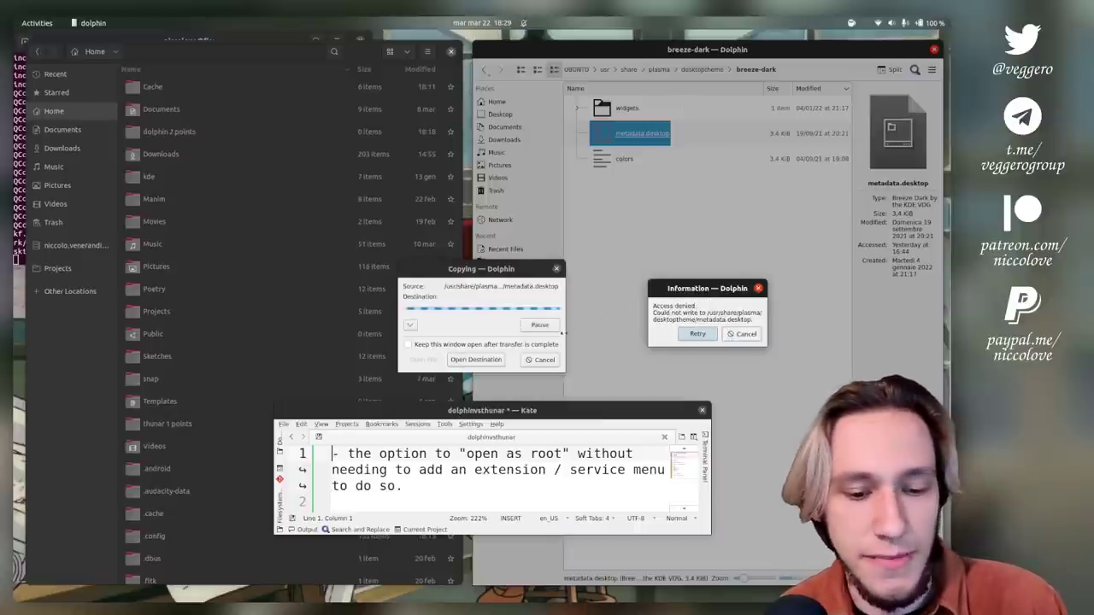
{"action": "left_click", "coordinate": [746, 334]}
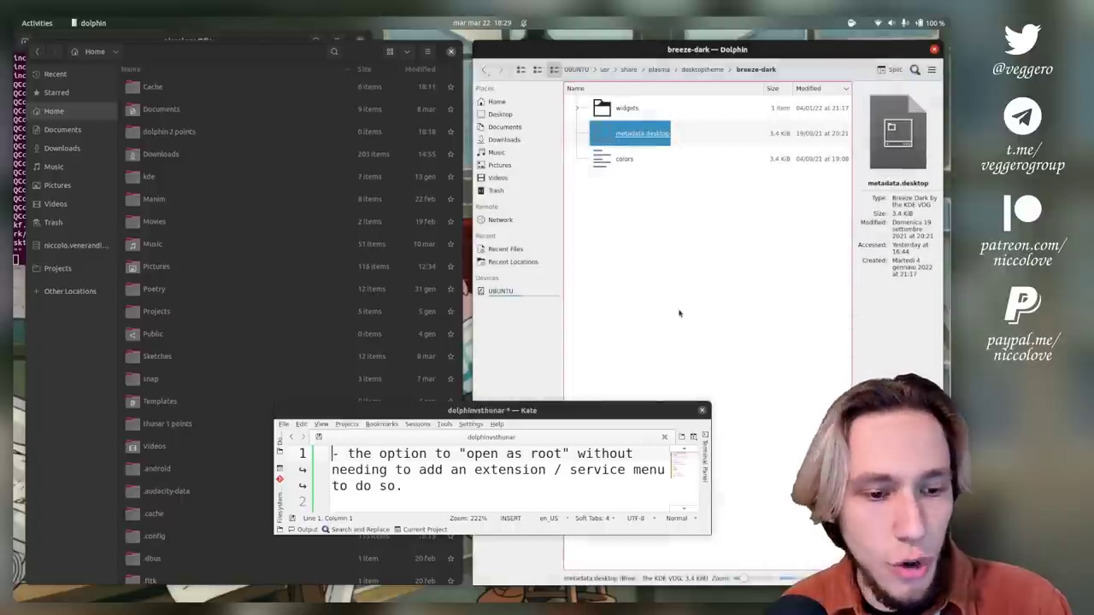
- In Files, open /usr/share/plasma via Other Locations > Computer
{"action": "left_click", "coordinate": [101, 77]}
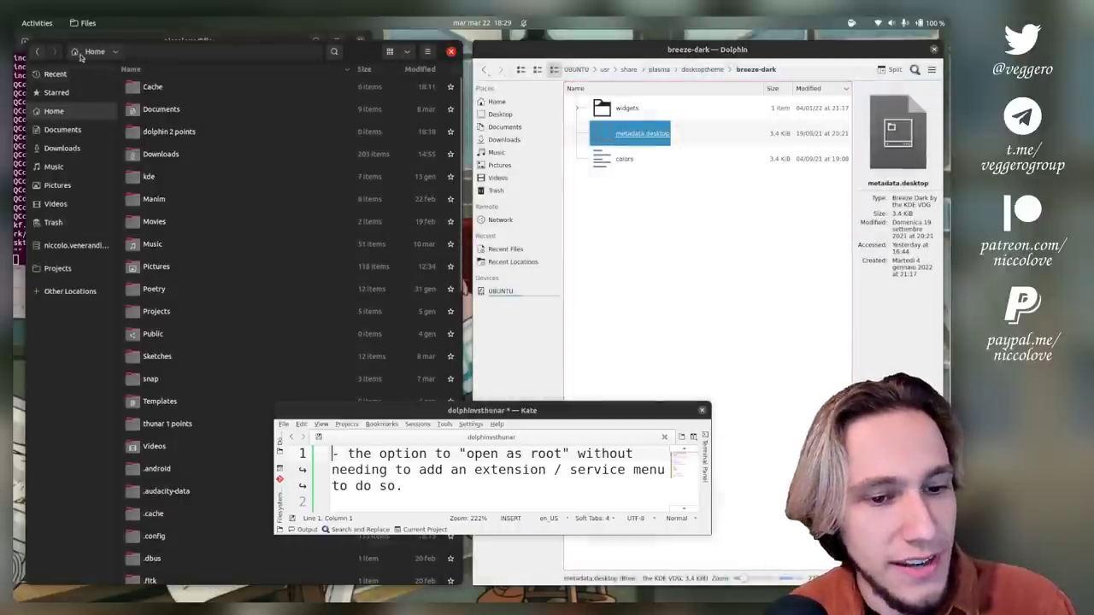
{"action": "left_click", "coordinate": [95, 53]}
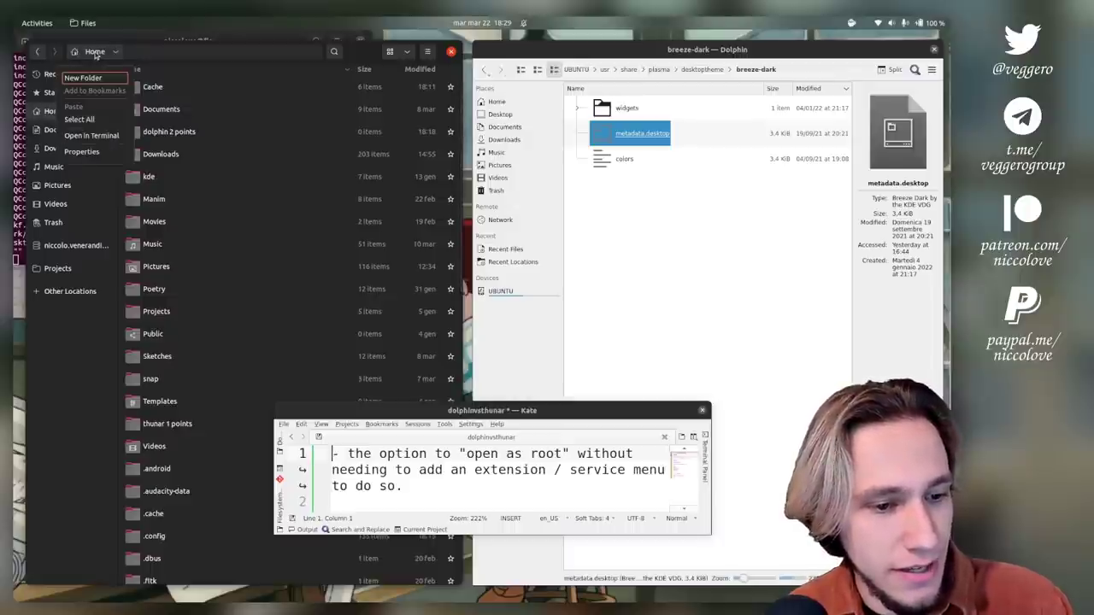
{"action": "left_click", "coordinate": [95, 289]}
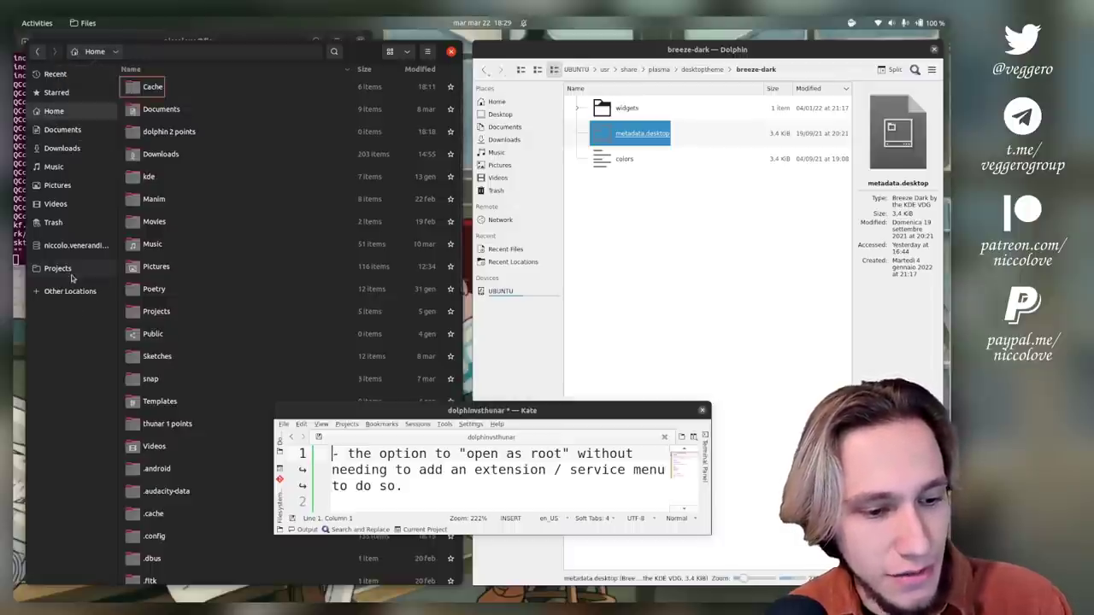
{"action": "left_click", "coordinate": [74, 291]}
{"action": "left_click", "coordinate": [160, 92]}
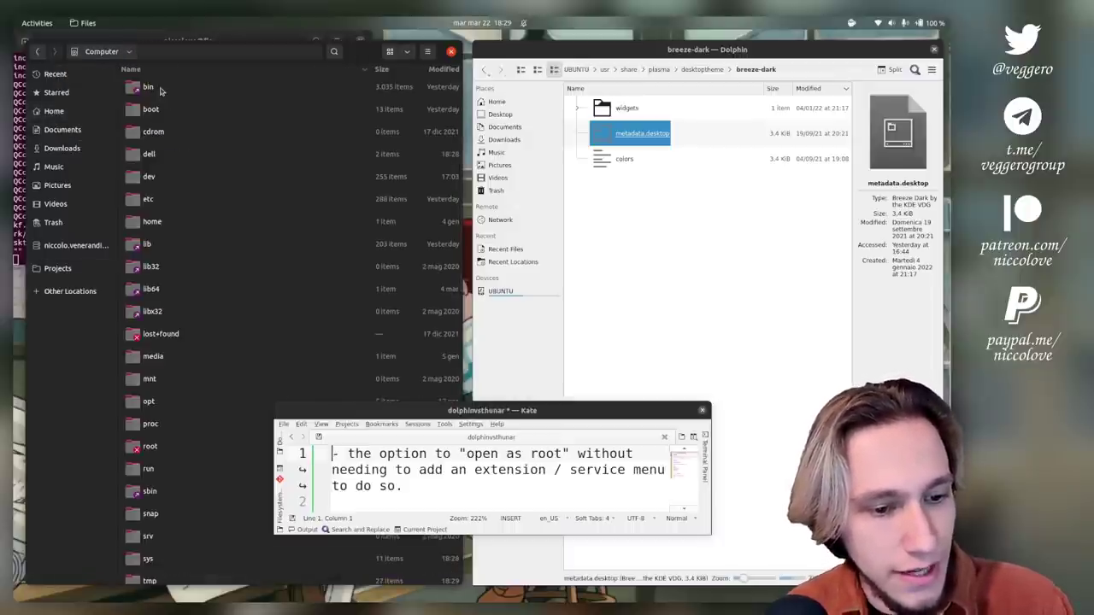
{"action": "type", "text": "usr"}
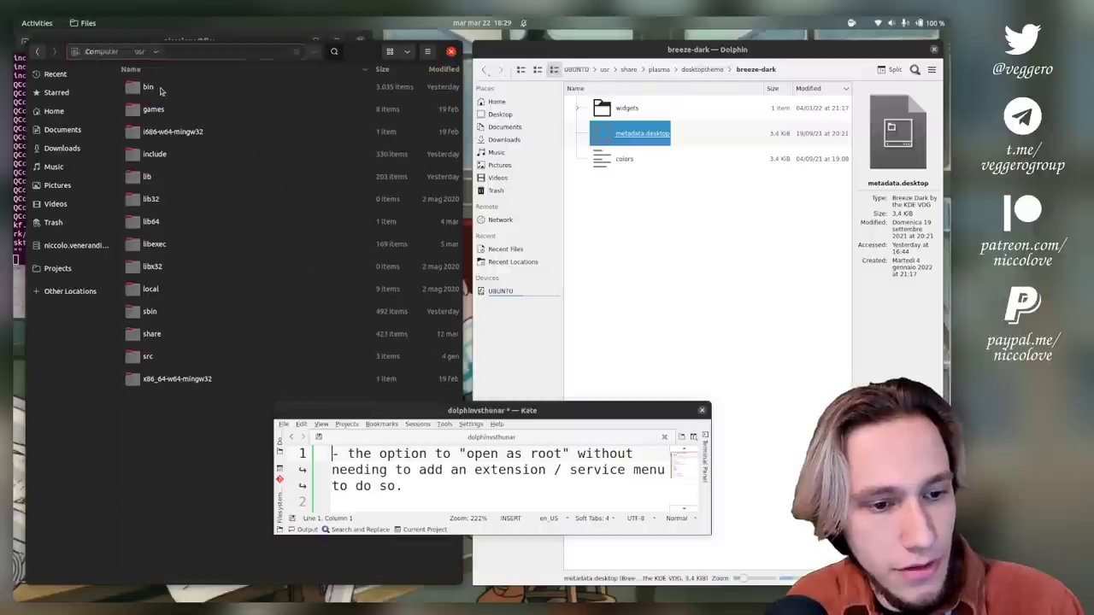
{"action": "type", "text": "/share/plasma"}
{"action": "key", "text": "Return"}
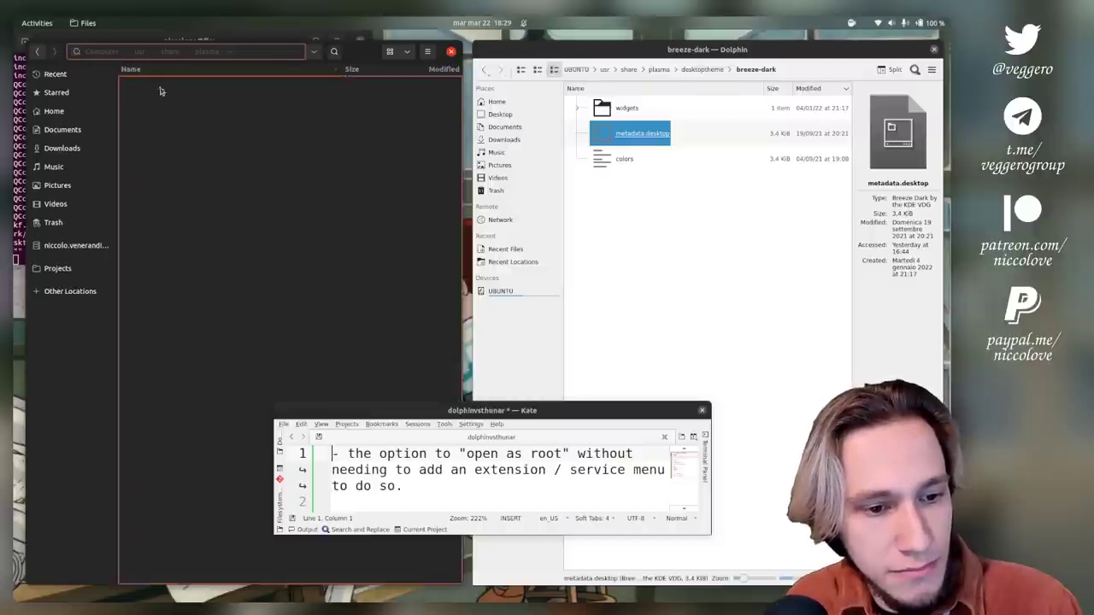
- Open desktoptheme, then the breeze-dark folder, and select its colors entry
{"action": "type", "text": "de"}
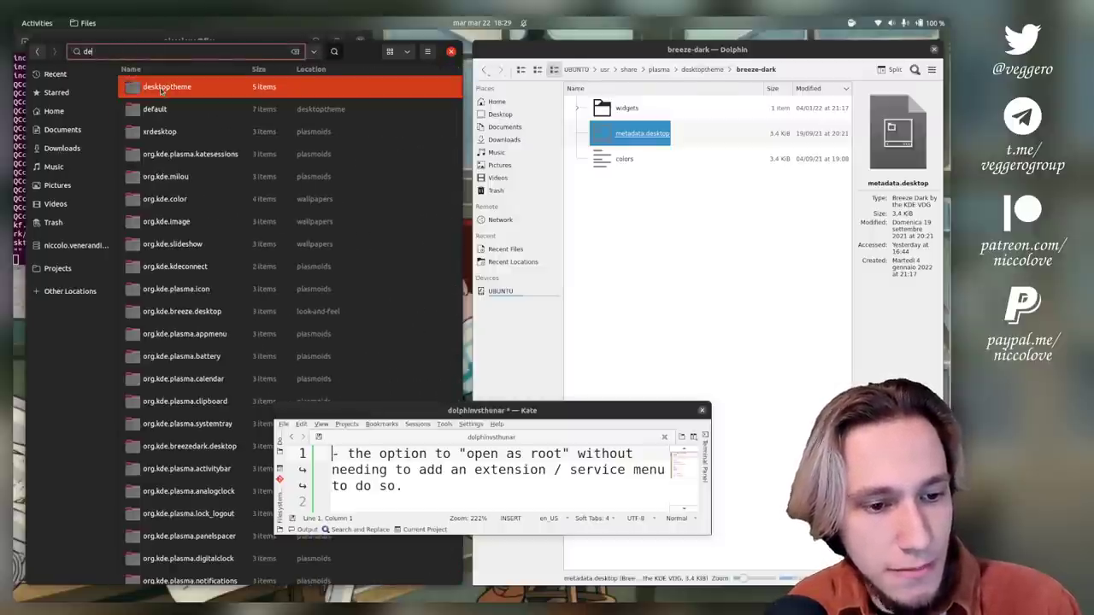
{"action": "key", "text": "Return"}
{"action": "right_click", "coordinate": [205, 175]}
{"action": "right_click", "coordinate": [177, 256]}
{"action": "right_click", "coordinate": [176, 256]}
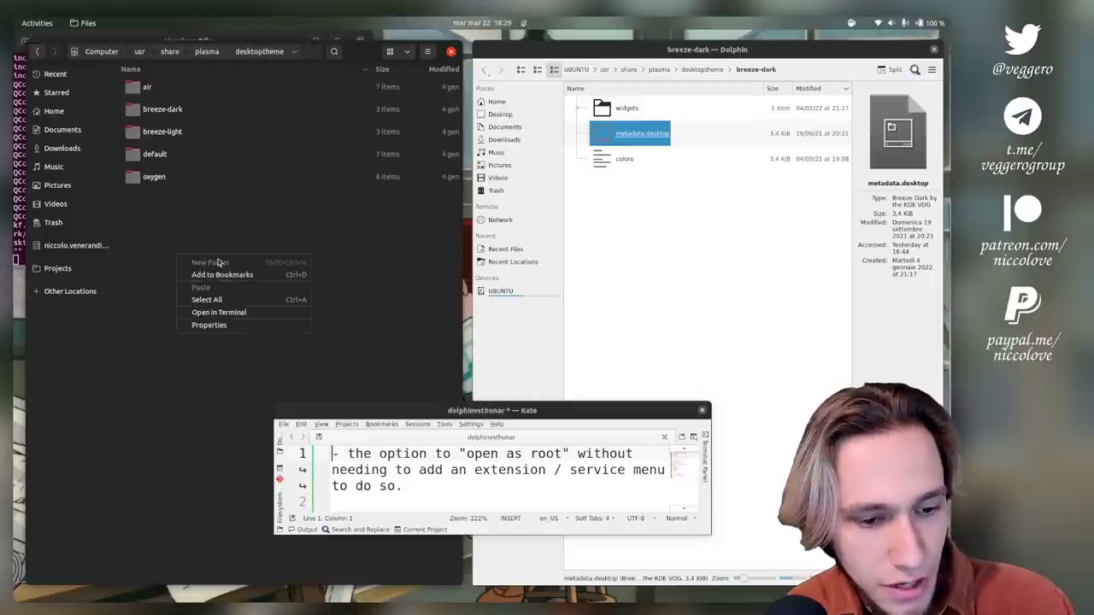
{"action": "left_click", "coordinate": [162, 109]}
{"action": "double_click", "coordinate": [162, 109]}
{"action": "right_click", "coordinate": [152, 211]}
{"action": "left_click", "coordinate": [162, 168]}
{"action": "left_click", "coordinate": [154, 108]}
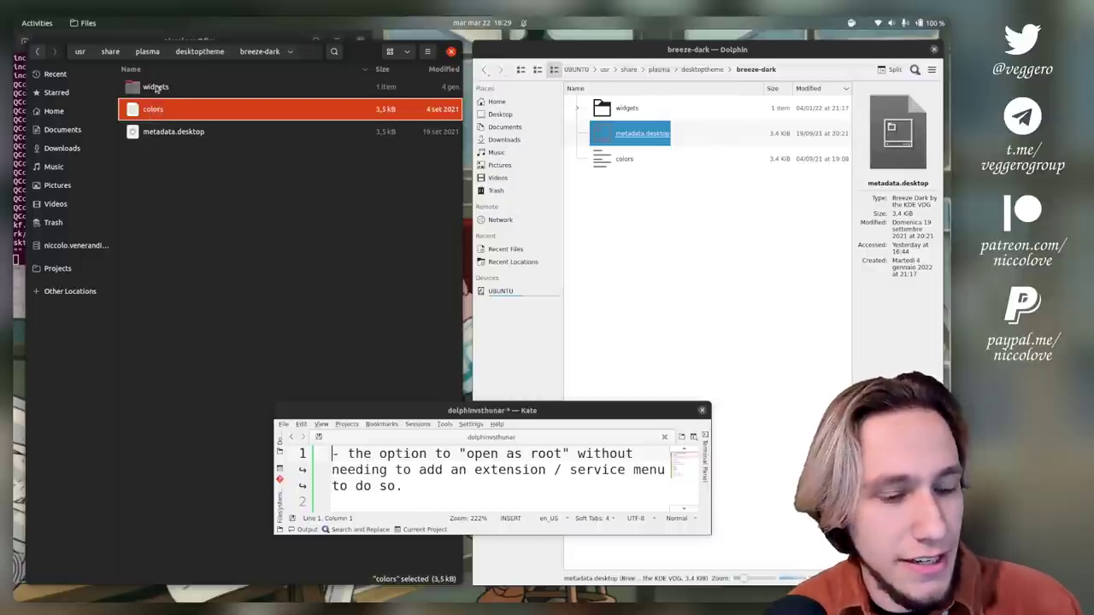
{"action": "key", "text": "super"}
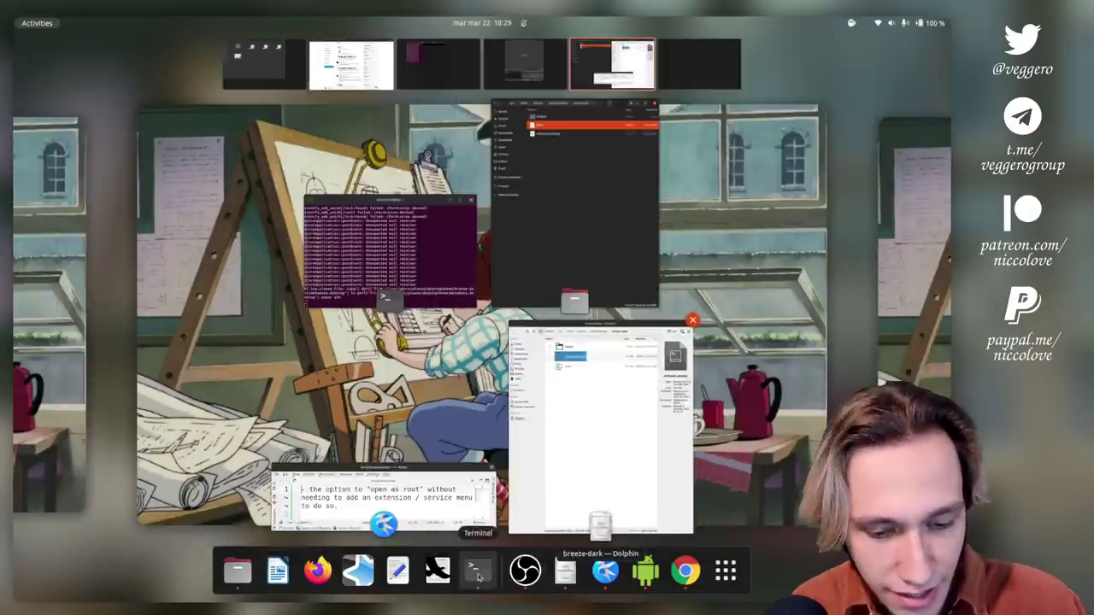
- Try launching thunar with sudo in the terminal; it turns out not to be installed
{"action": "left_click", "coordinate": [349, 206]}
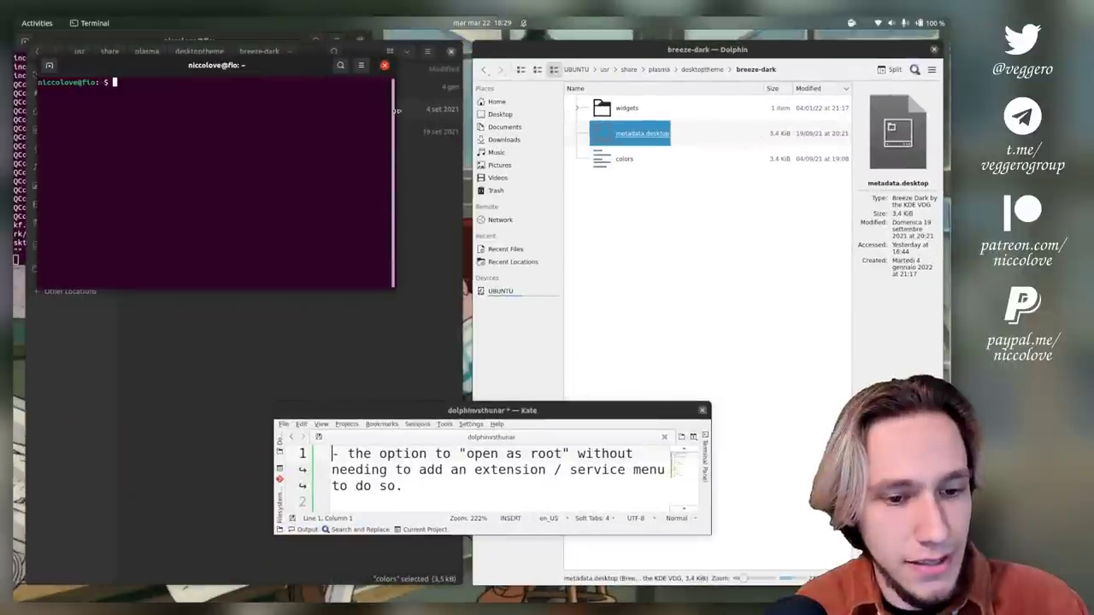
{"action": "type", "text": "sudo thunar"}
{"action": "key", "text": "Return"}
{"action": "key", "text": "Return"}
{"action": "type", "text": "thu"}
{"action": "key", "text": "ctrl+c"}
{"action": "type", "text": "thunar"}
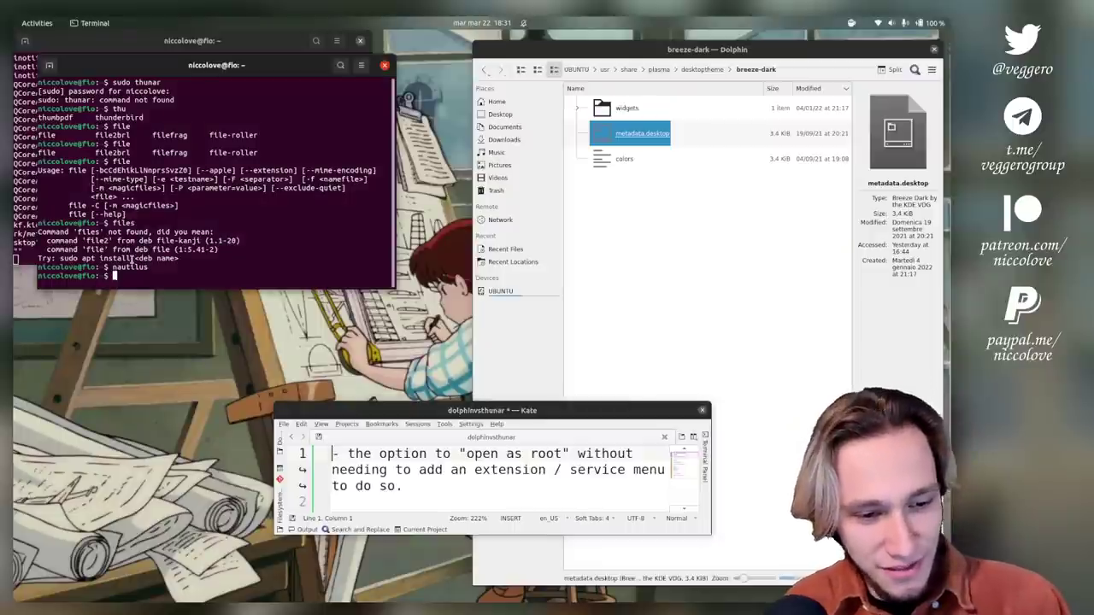
- Run 'sudo nautilus' to open a root Files window
{"action": "type", "text": "sudo nu"}
{"action": "key", "text": "BackSpace"}
{"action": "type", "text": "autilus"}
{"action": "key", "text": "Return"}
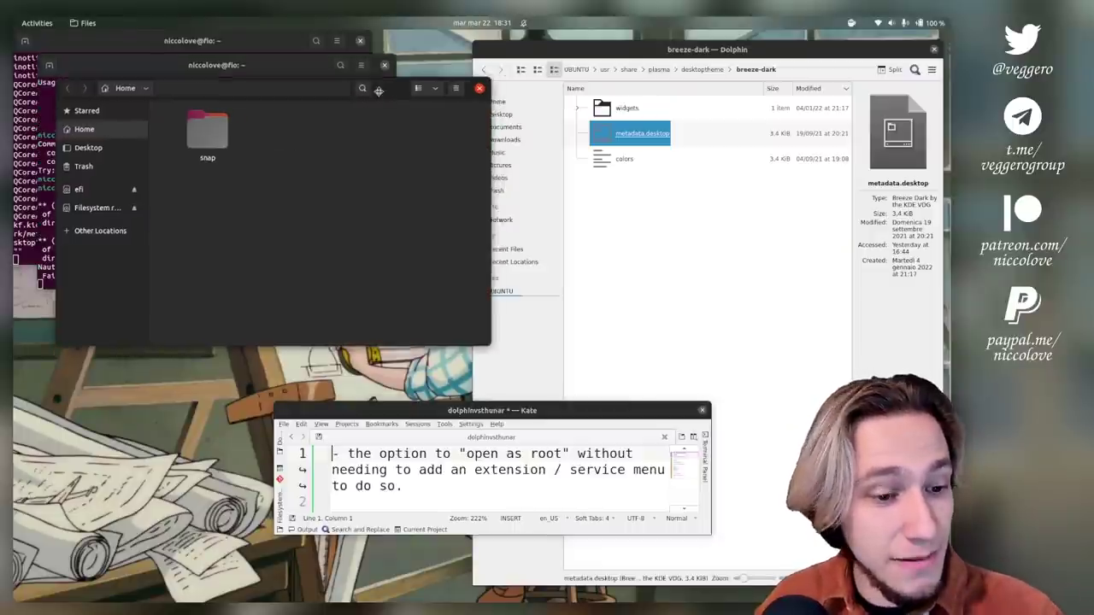
- In the root Files window, go from the filesystem root to /usr/share/plasma
{"action": "left_click_drag", "start_coordinate": [355, 50], "coordinate": [422, 97]}
{"action": "left_click", "coordinate": [137, 211]}
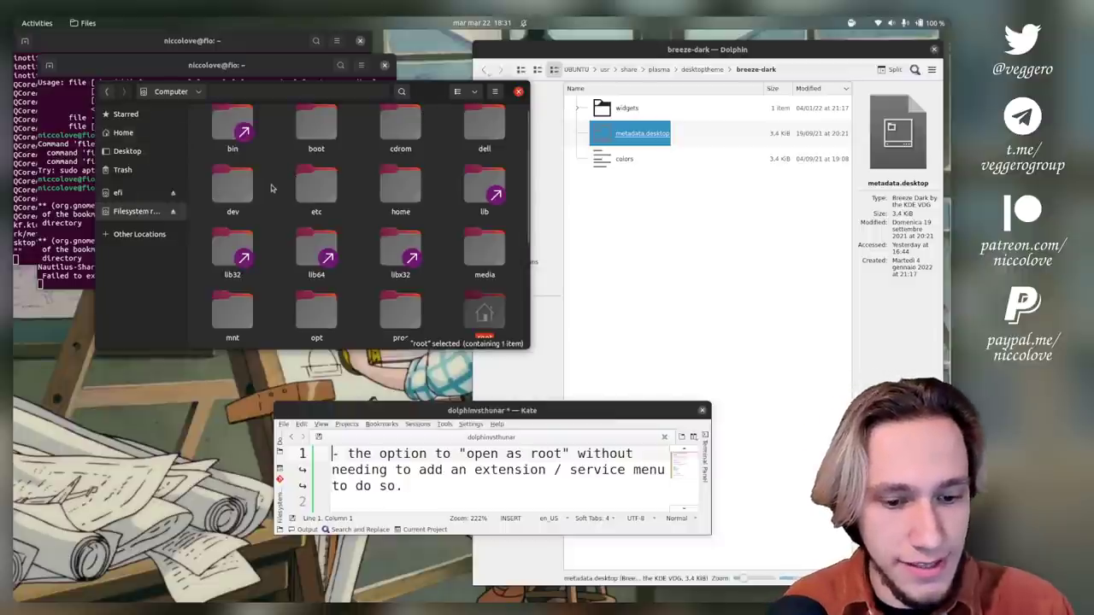
{"action": "type", "text": "sha"}
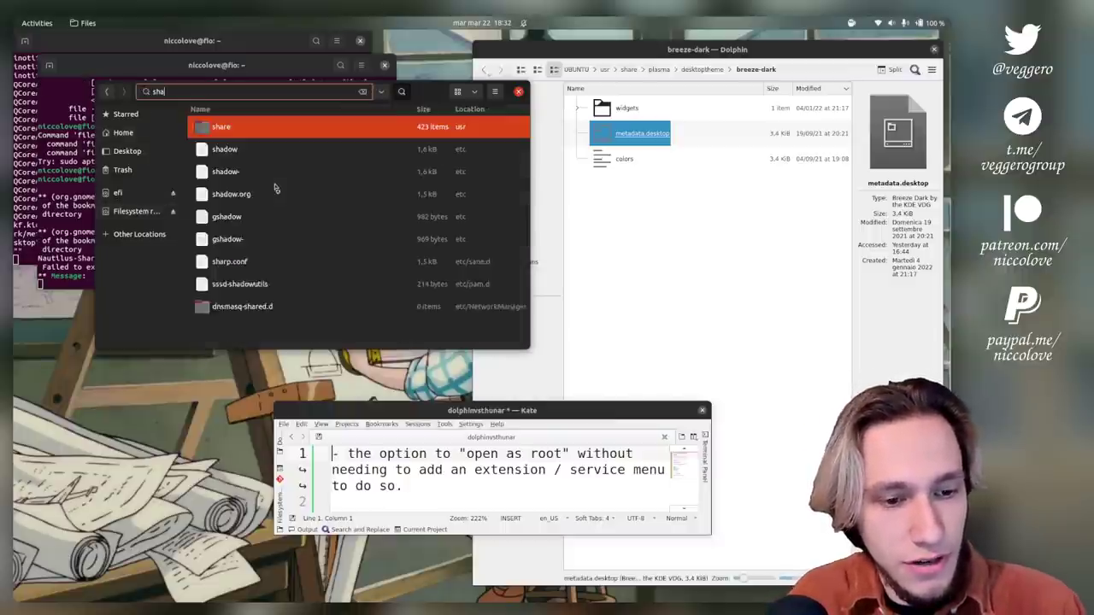
{"action": "key", "text": "Return"}
{"action": "type", "text": "plasma"}
{"action": "key", "text": "Return"}
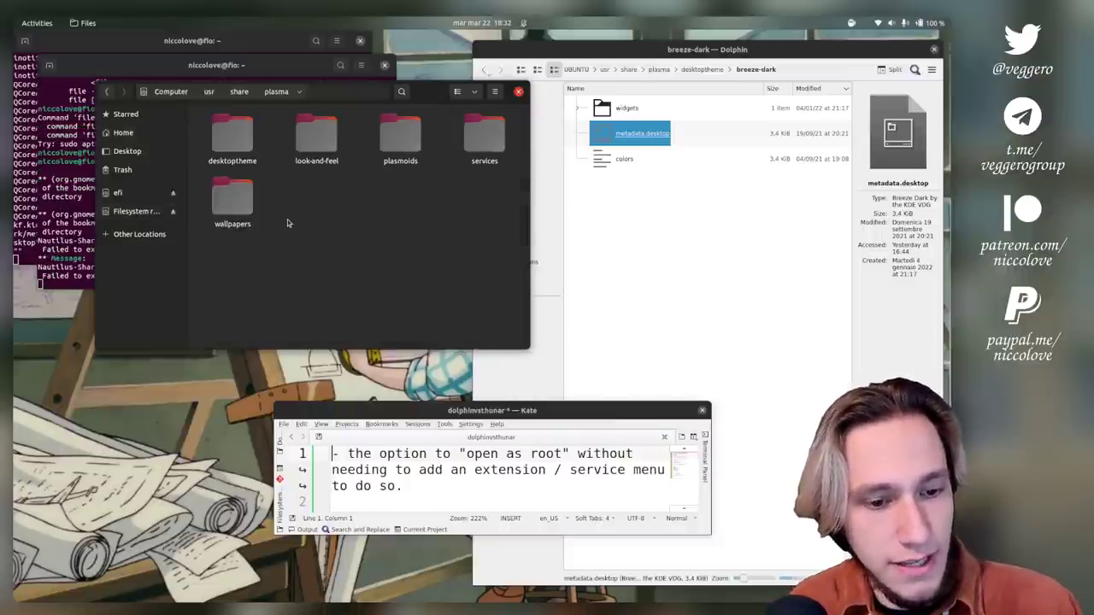
- Create a 'look' folder in plasma, move look-and-feel in and back out, then close Files
{"action": "right_click", "coordinate": [289, 220]}
{"action": "left_click", "coordinate": [301, 224]}
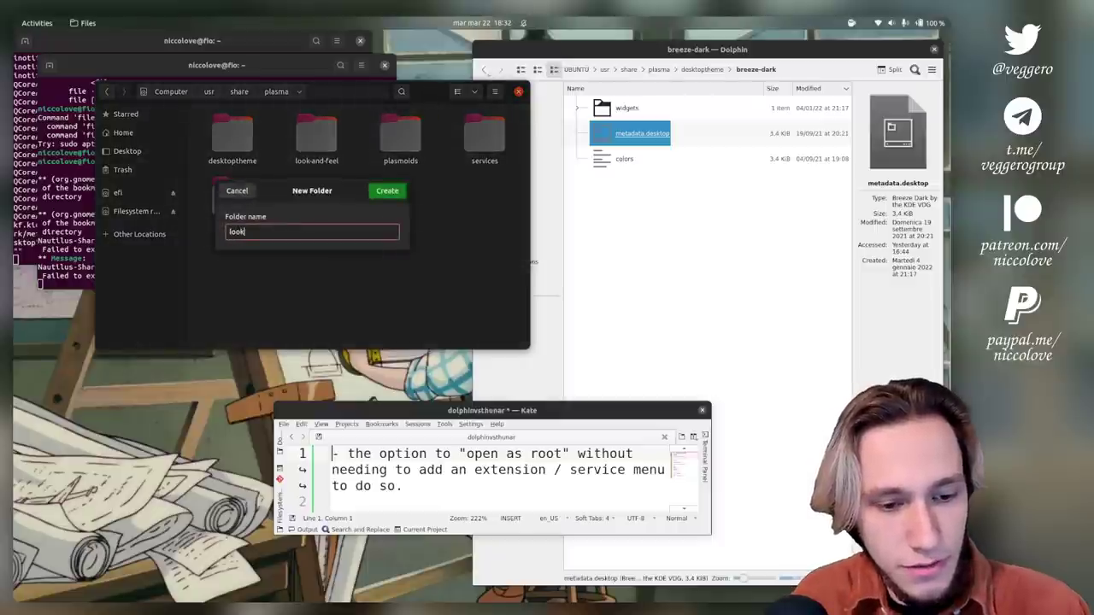
{"action": "key", "text": "Return"}
{"action": "left_click_drag", "start_coordinate": [400, 136], "coordinate": [323, 143]}
{"action": "double_click", "coordinate": [316, 136]}
{"action": "left_click_drag", "start_coordinate": [246, 135], "coordinate": [275, 92]}
{"action": "left_click", "coordinate": [277, 92]}
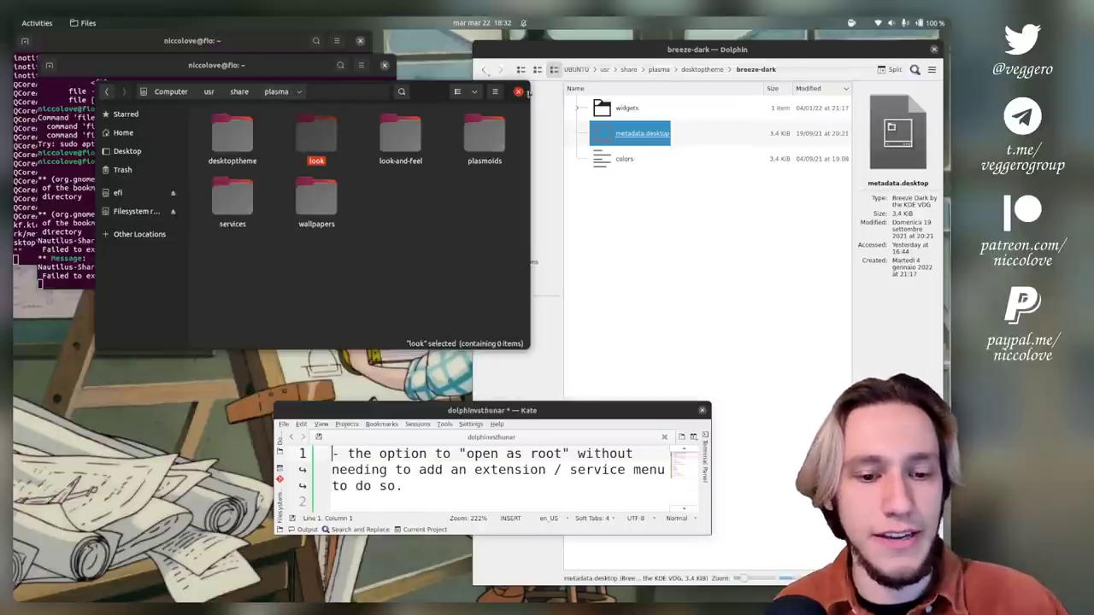
{"action": "left_click", "coordinate": [518, 91]}
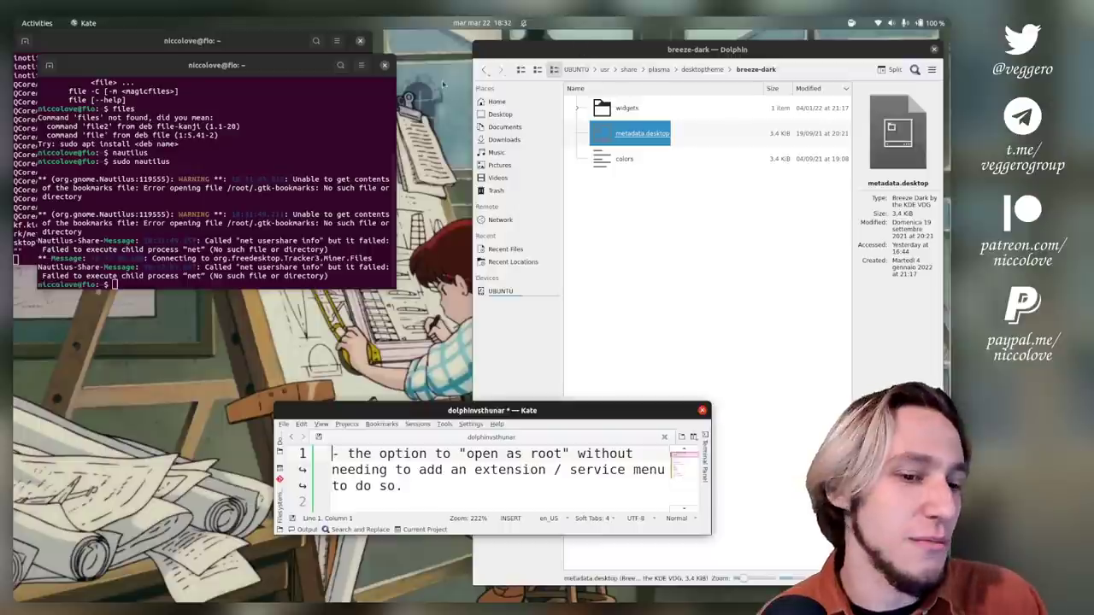
- Close the root terminal, switch regular Files to icon grid view, and bring Dolphin forward at Home
{"action": "left_click", "coordinate": [385, 66]}
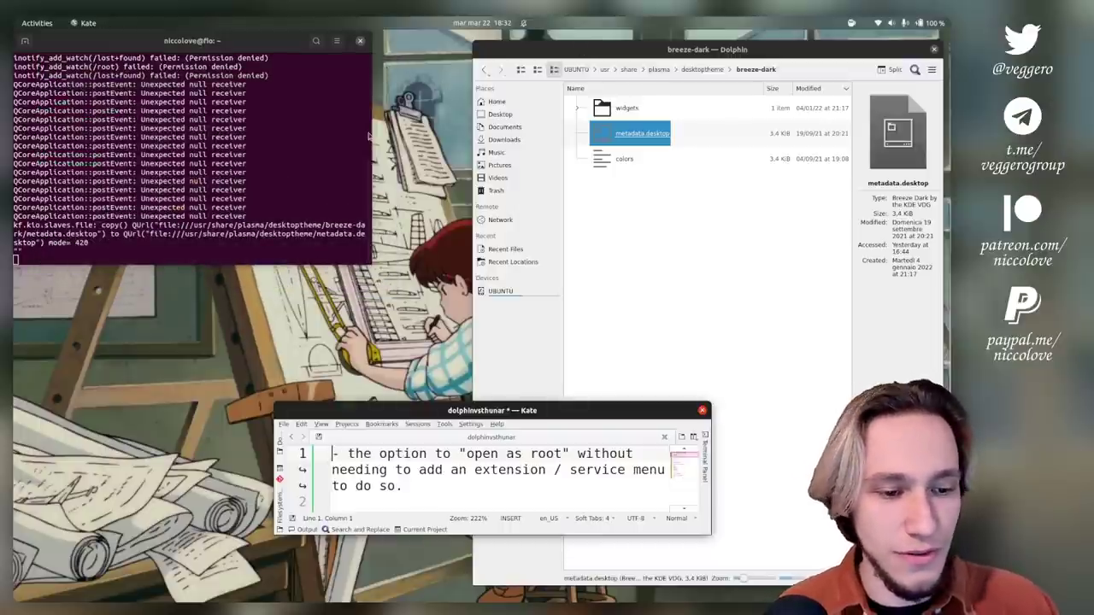
{"action": "key", "text": "super"}
{"action": "left_click", "coordinate": [279, 329]}
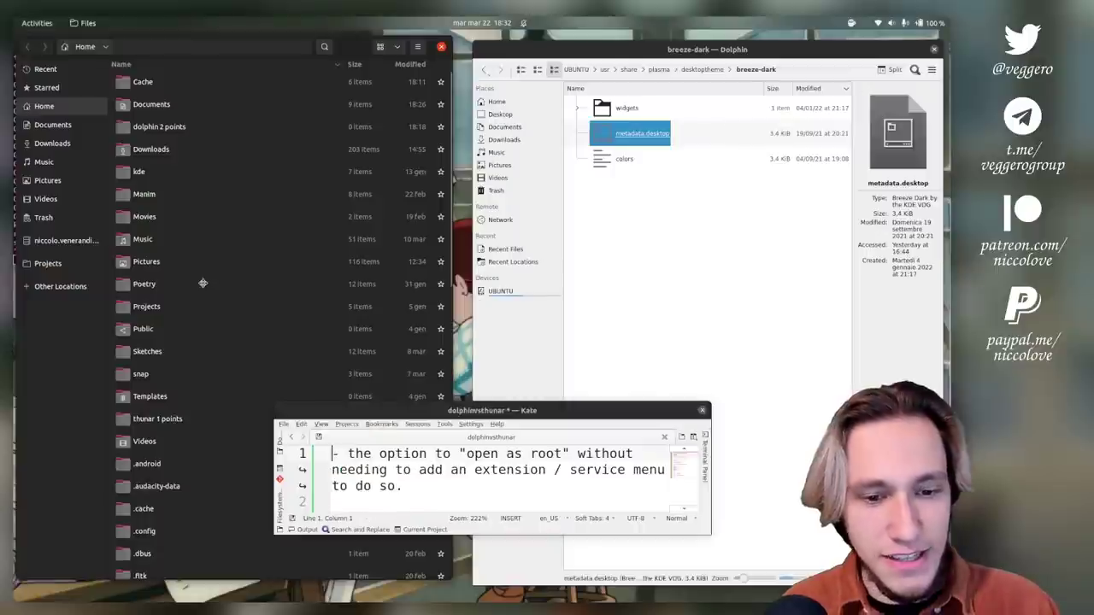
{"action": "left_click", "coordinate": [393, 47]}
{"action": "left_click", "coordinate": [496, 102]}
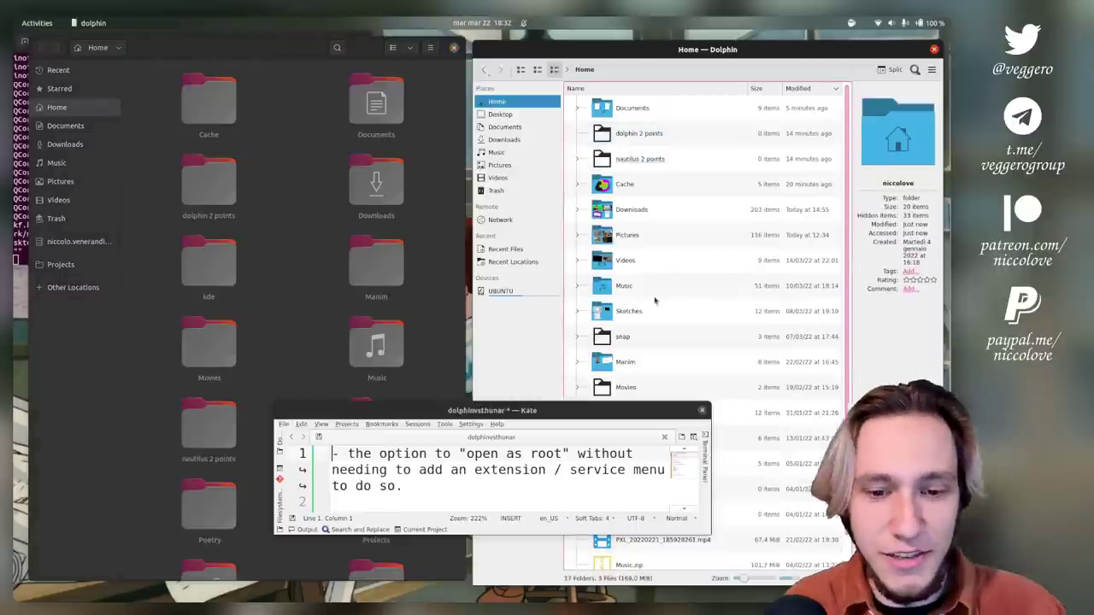
- Delete the open-as-root note in Kate and open Cache in both Dolphin and Files
{"action": "left_click_drag", "start_coordinate": [403, 485], "coordinate": [395, 454]}
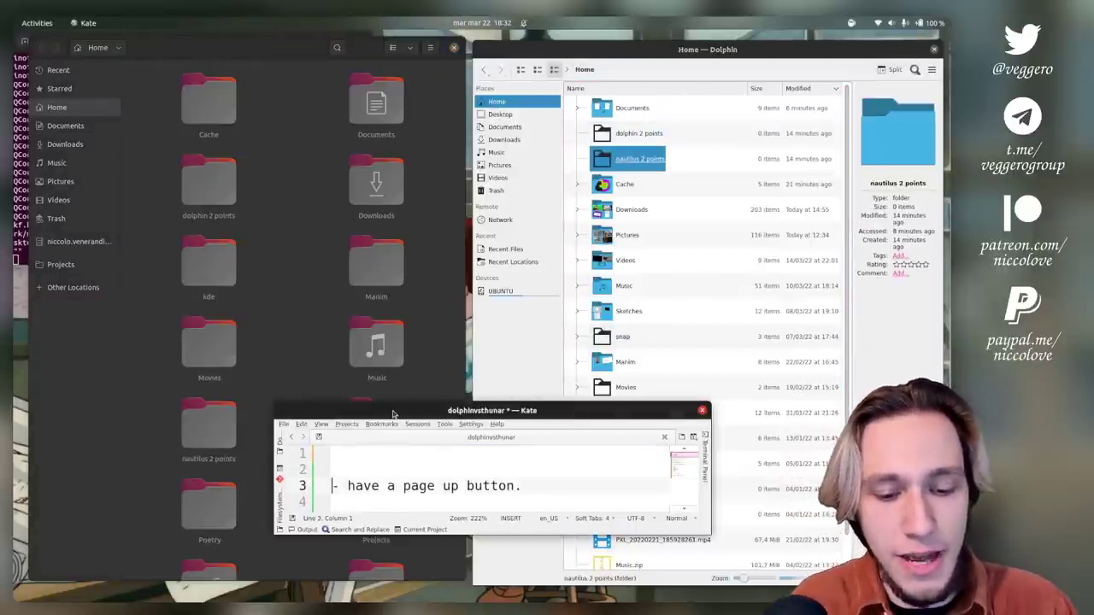
{"action": "key", "text": "BackSpace"}
{"action": "key", "text": "BackSpace"}
{"action": "left_click", "coordinate": [608, 193]}
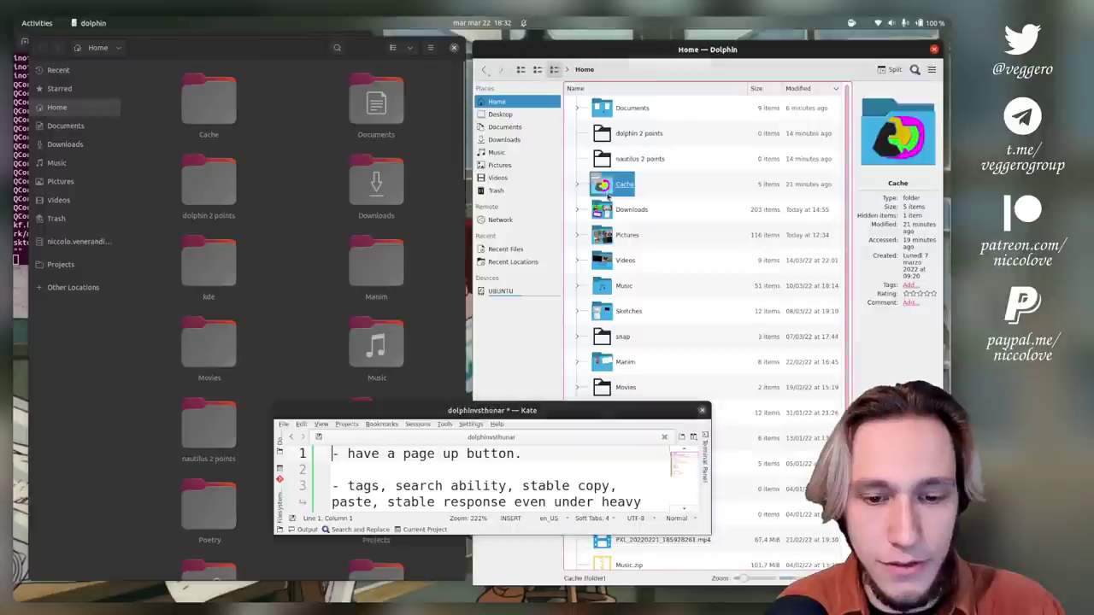
{"action": "double_click", "coordinate": [608, 188]}
{"action": "double_click", "coordinate": [213, 111]}
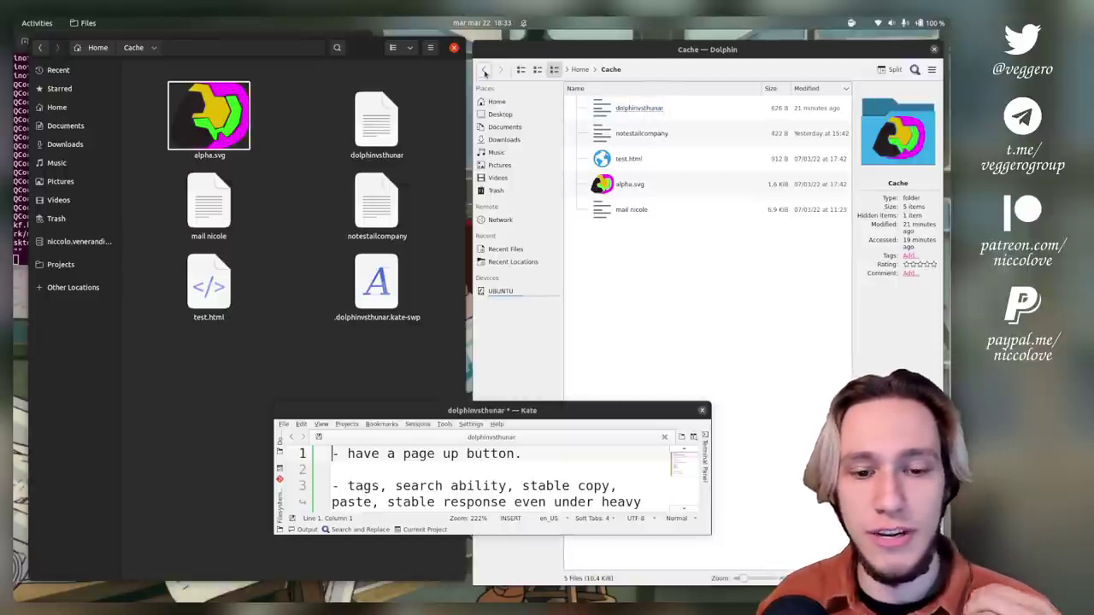
- Compare Downloads and Back navigation in both managers, viewing Dolphin's back history
{"action": "left_click", "coordinate": [504, 139]}
{"action": "left_click", "coordinate": [65, 144]}
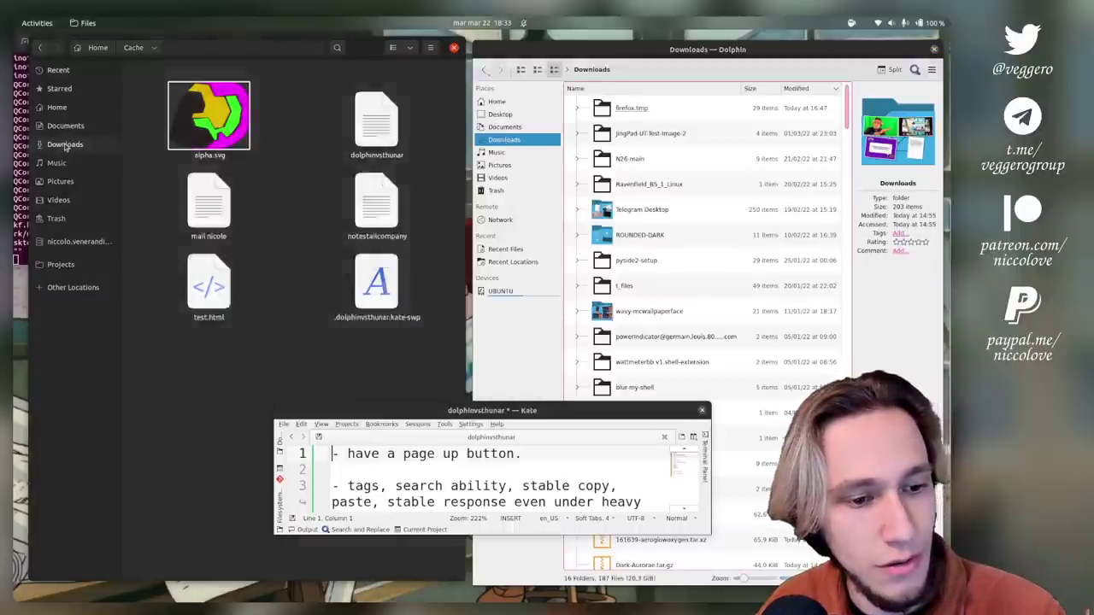
{"action": "left_click", "coordinate": [40, 48]}
{"action": "left_click", "coordinate": [484, 69]}
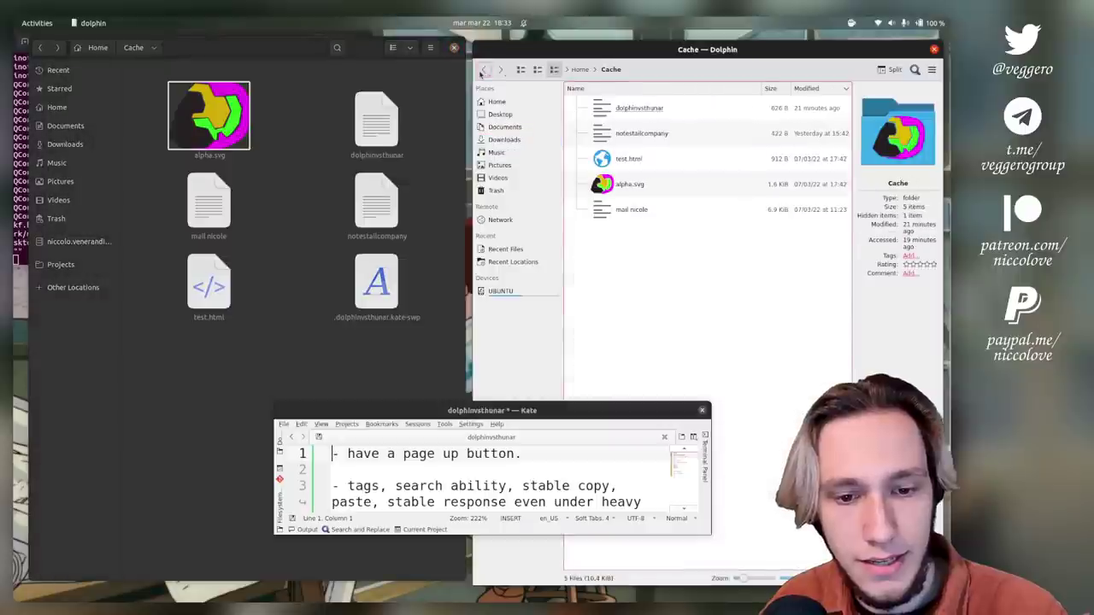
{"action": "right_click", "coordinate": [482, 71]}
{"action": "key", "text": "Escape"}
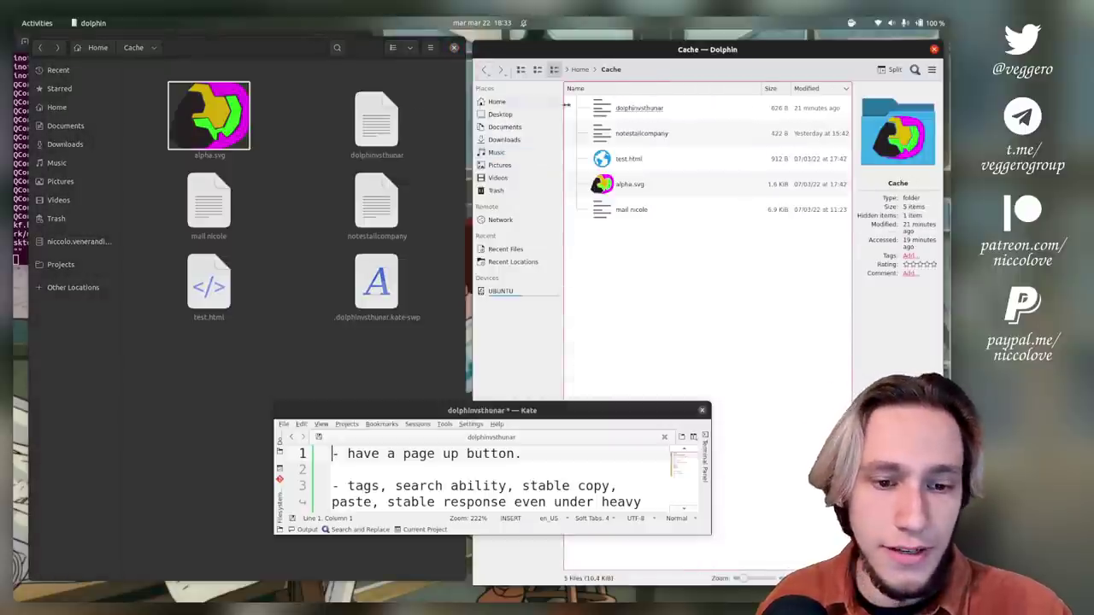
- Filter Dolphin's Configure Toolbars actions for 'up', cancel without changes, then browse the main menu
{"action": "right_click", "coordinate": [503, 68]}
{"action": "mouse_move", "coordinate": [554, 88]}
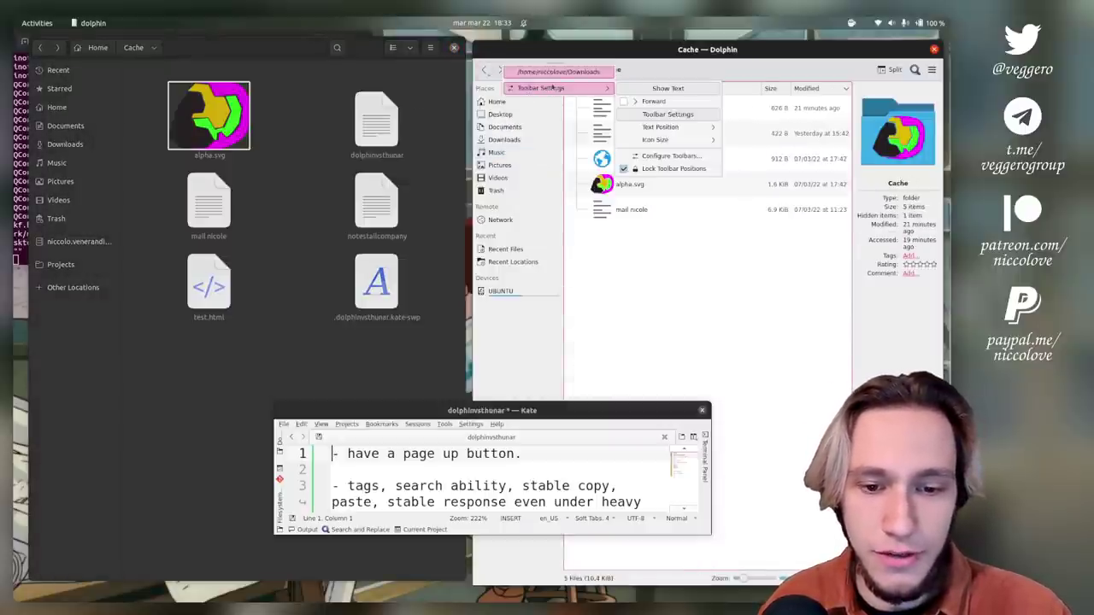
{"action": "left_click", "coordinate": [666, 156]}
{"action": "left_click", "coordinate": [612, 212]}
{"action": "type", "text": "up"}
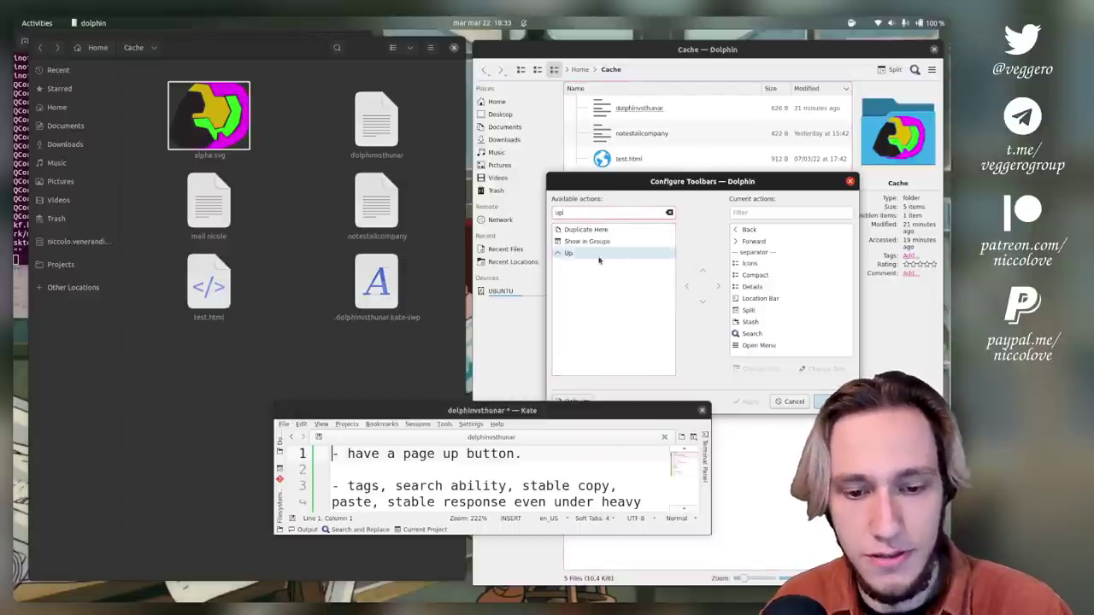
{"action": "left_click", "coordinate": [794, 402]}
{"action": "left_click", "coordinate": [932, 70]}
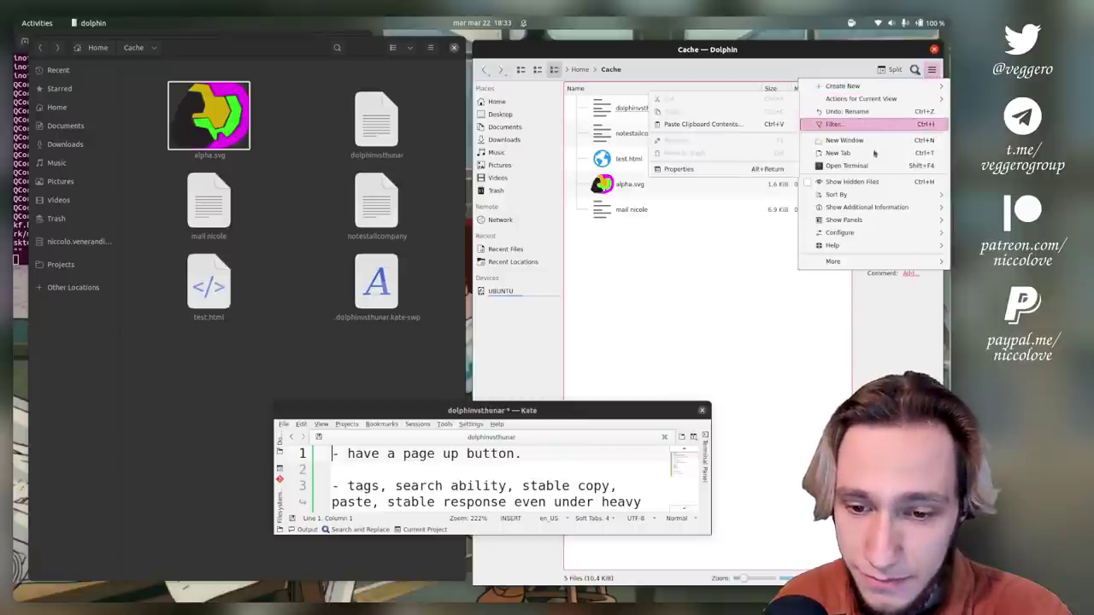
{"action": "mouse_move", "coordinate": [863, 264]}
{"action": "left_click", "coordinate": [837, 350]}
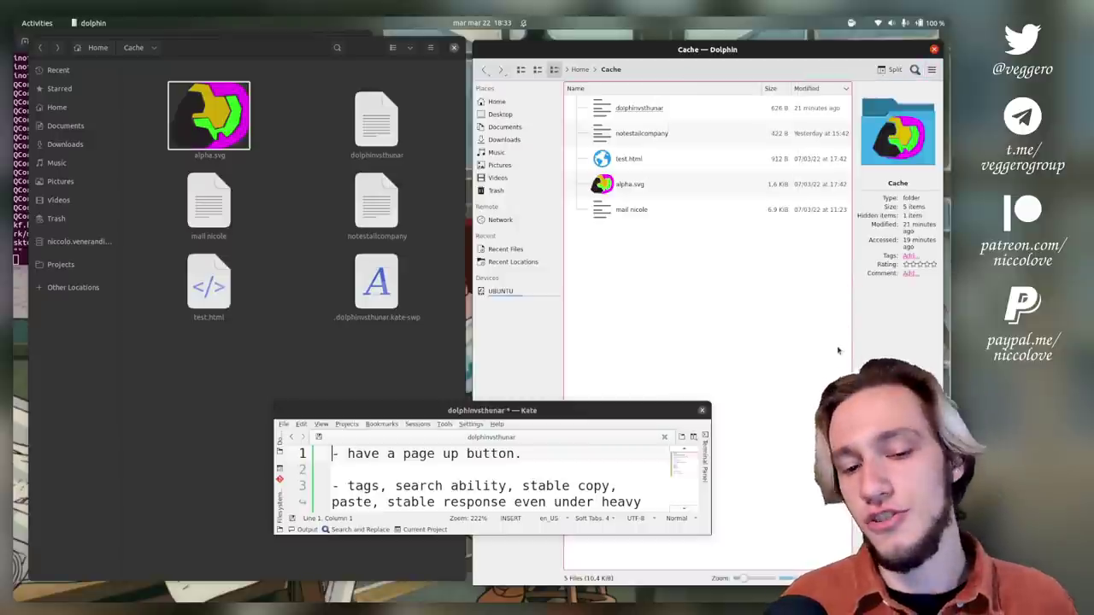
- In Kate, delete the page-up note and the words 'search ability'
{"action": "key", "text": "alt+Tab"}
{"action": "key", "text": "Down"}
{"action": "key", "text": "Down"}
{"action": "key", "text": "shift+Up"}
{"action": "key", "text": "shift+Up"}
{"action": "key", "text": "BackSpace"}
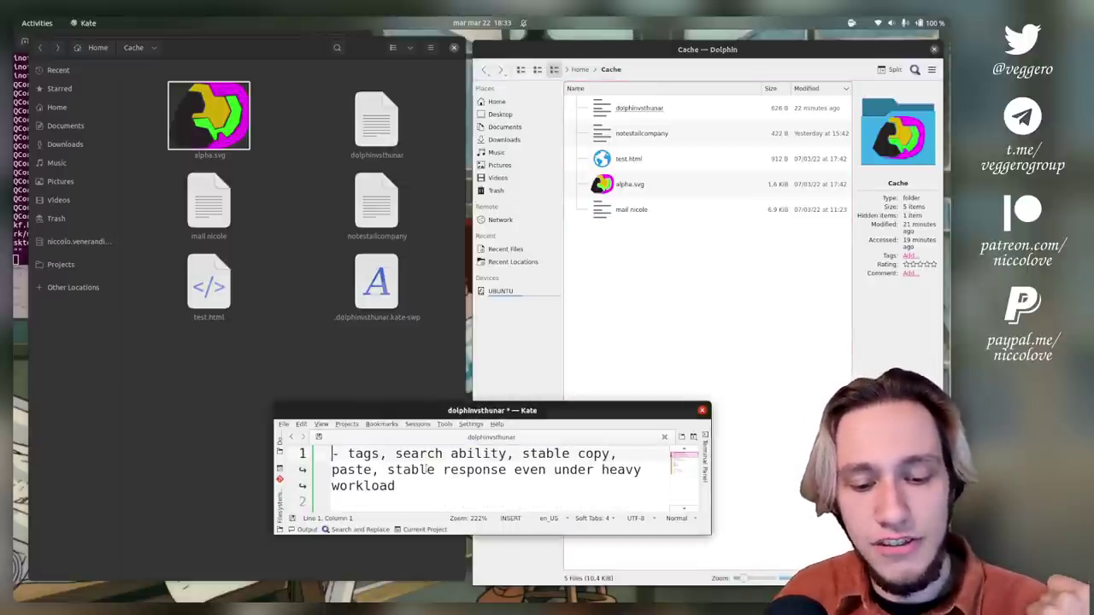
{"action": "key", "text": "ctrl+Right"}
{"action": "key", "text": "ctrl+shift+Left"}
{"action": "key", "text": "ctrl+shift+Left"}
{"action": "key", "text": "BackSpace"}
{"action": "key", "text": "BackSpace"}
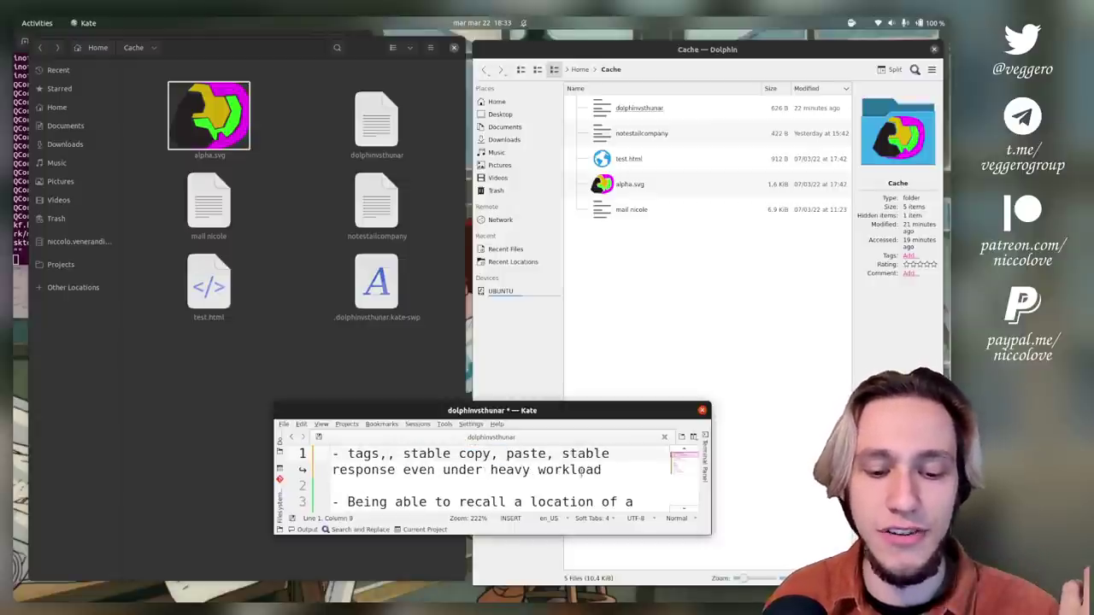
- Remove the stable response phrase and extra comma after tags, then return both managers to Home
{"action": "left_click_drag", "start_coordinate": [617, 466], "coordinate": [556, 454]}
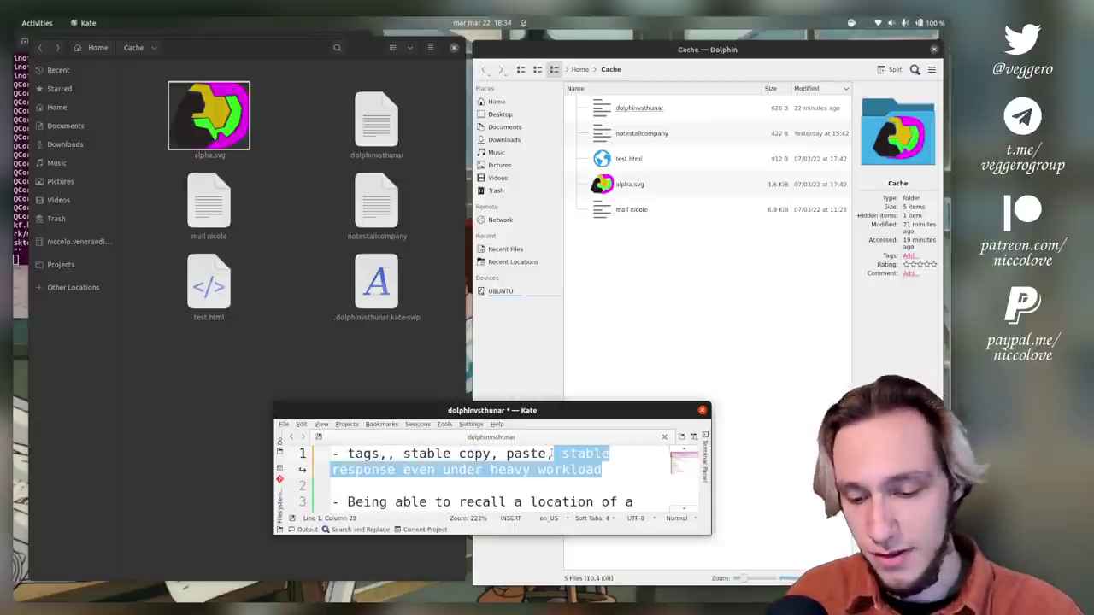
{"action": "key", "text": "BackSpace"}
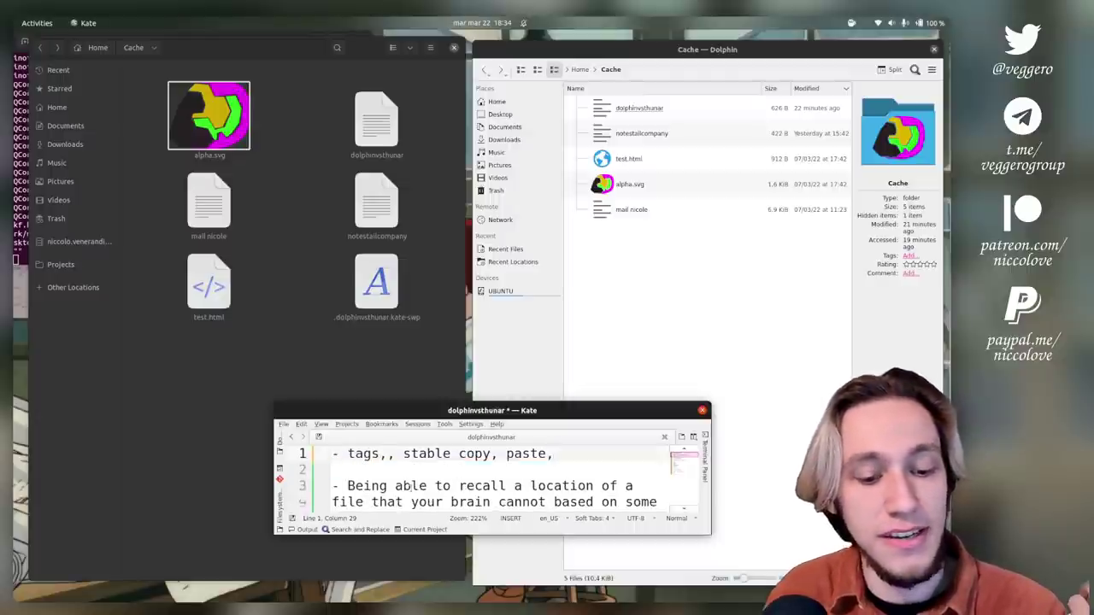
{"action": "left_click", "coordinate": [388, 454]}
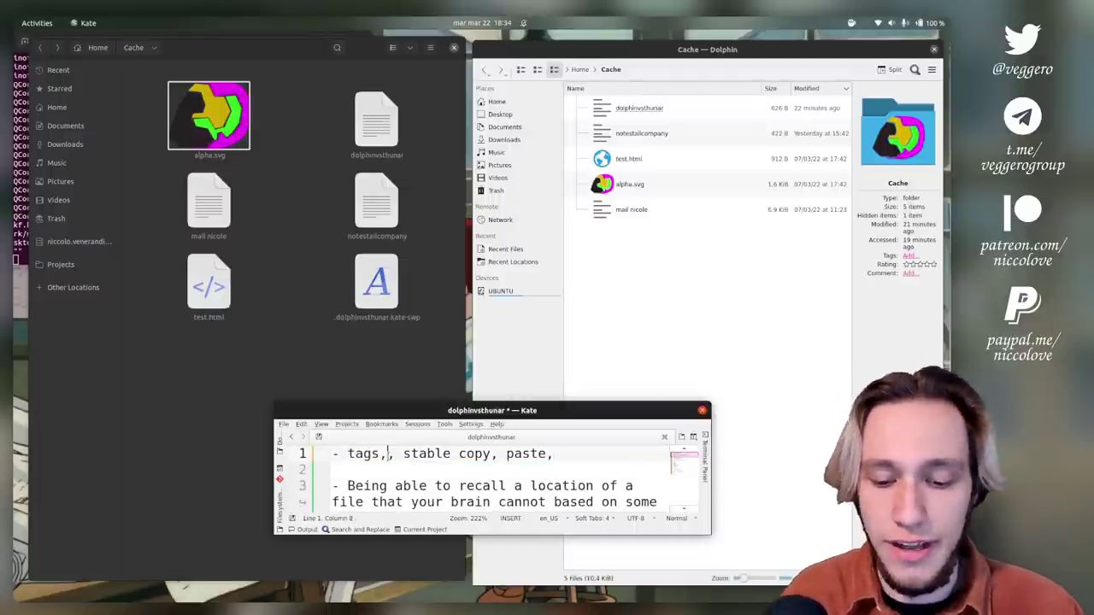
{"action": "key", "text": "BackSpace"}
{"action": "left_click", "coordinate": [95, 50]}
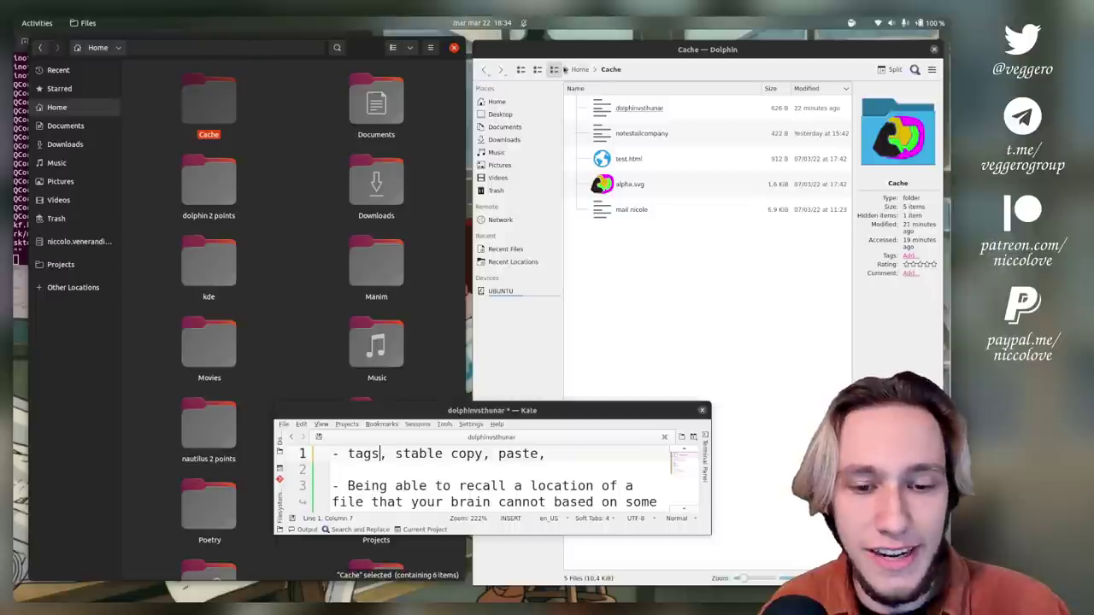
{"action": "left_click", "coordinate": [578, 69]}
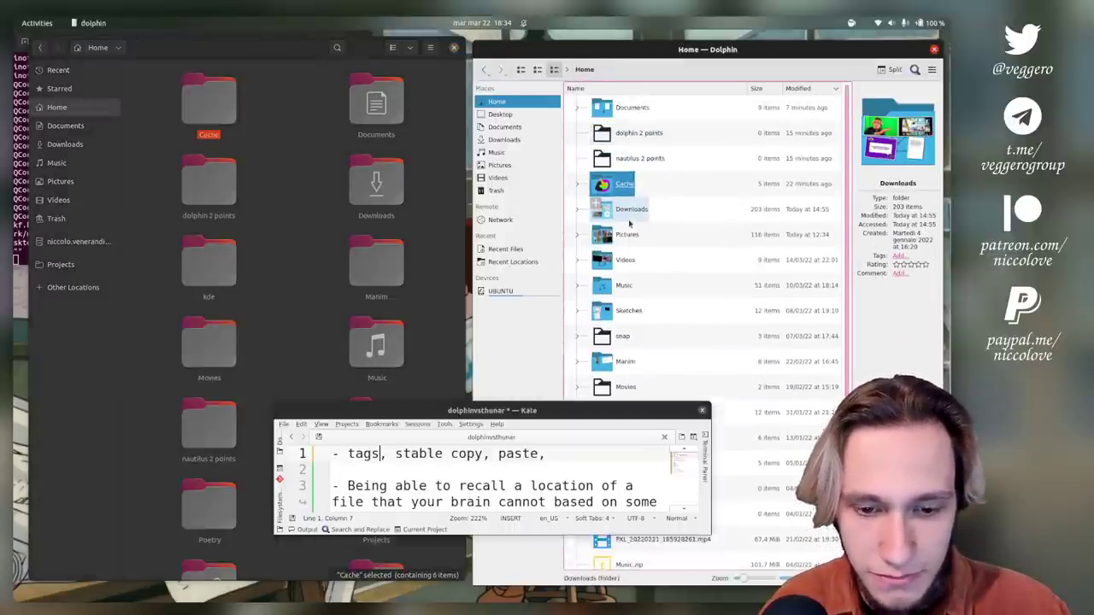
- Open Documents in Dolphin and look at the actions for test.pdf
{"action": "double_click", "coordinate": [632, 108]}
{"action": "right_click", "coordinate": [618, 265]}
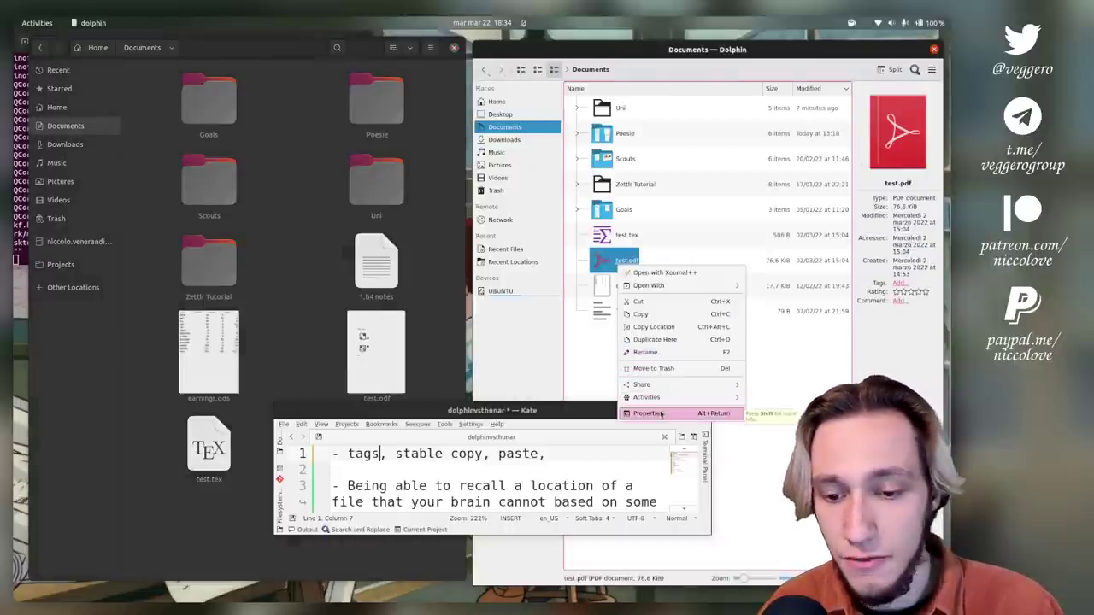
{"action": "left_click", "coordinate": [771, 347]}
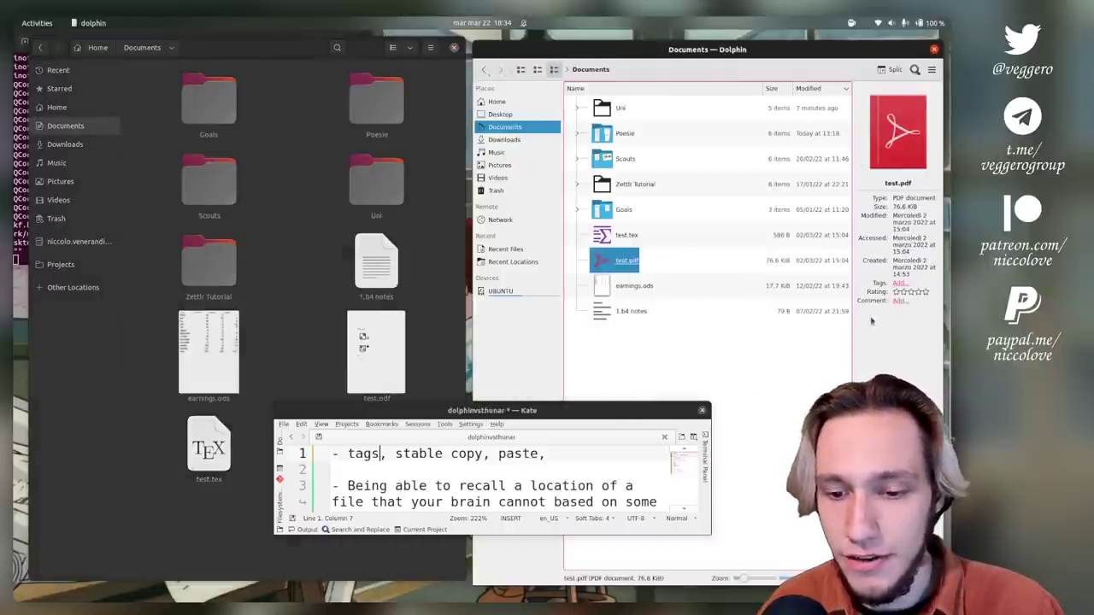
- Create and save a 'hello' tag on test.pdf, try browsing that tag, and dismiss the error
{"action": "left_click", "coordinate": [900, 284]}
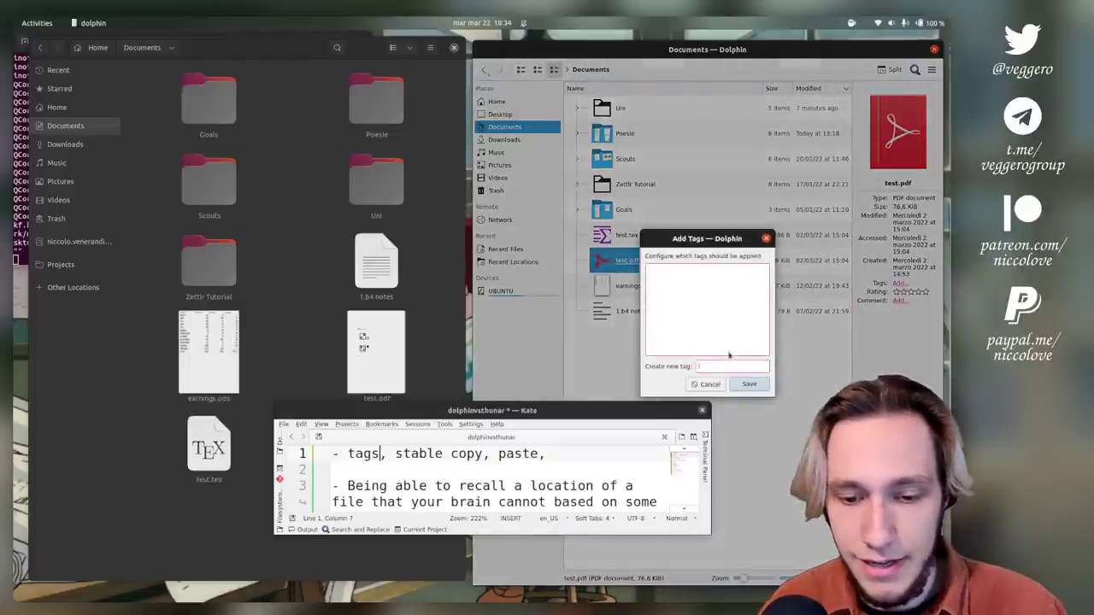
{"action": "type", "text": "hello"}
{"action": "key", "text": "Return"}
{"action": "left_click", "coordinate": [749, 384]}
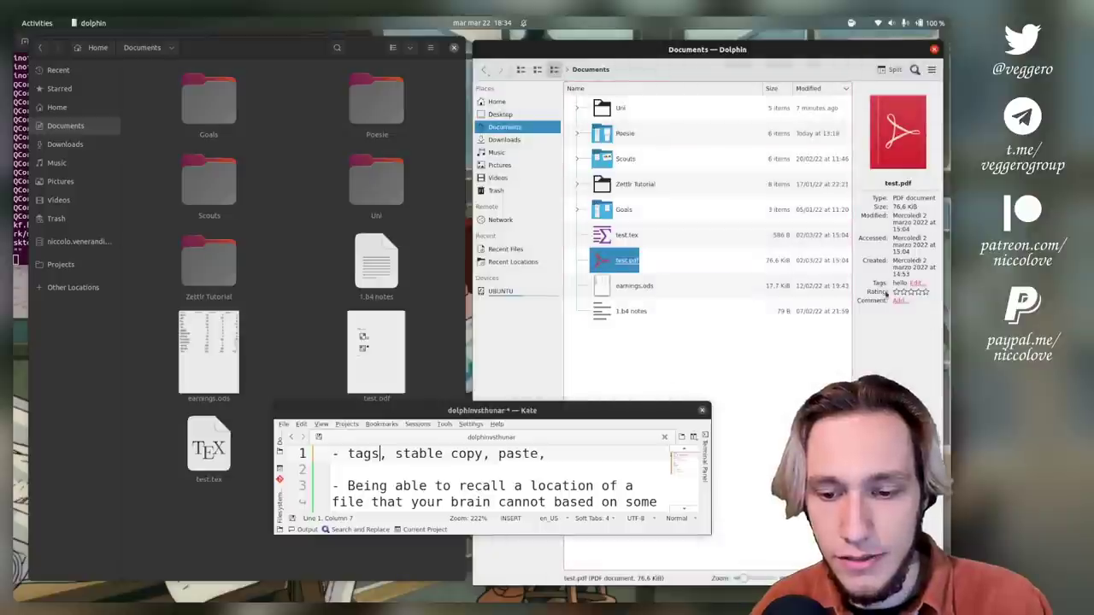
{"action": "left_click", "coordinate": [899, 284]}
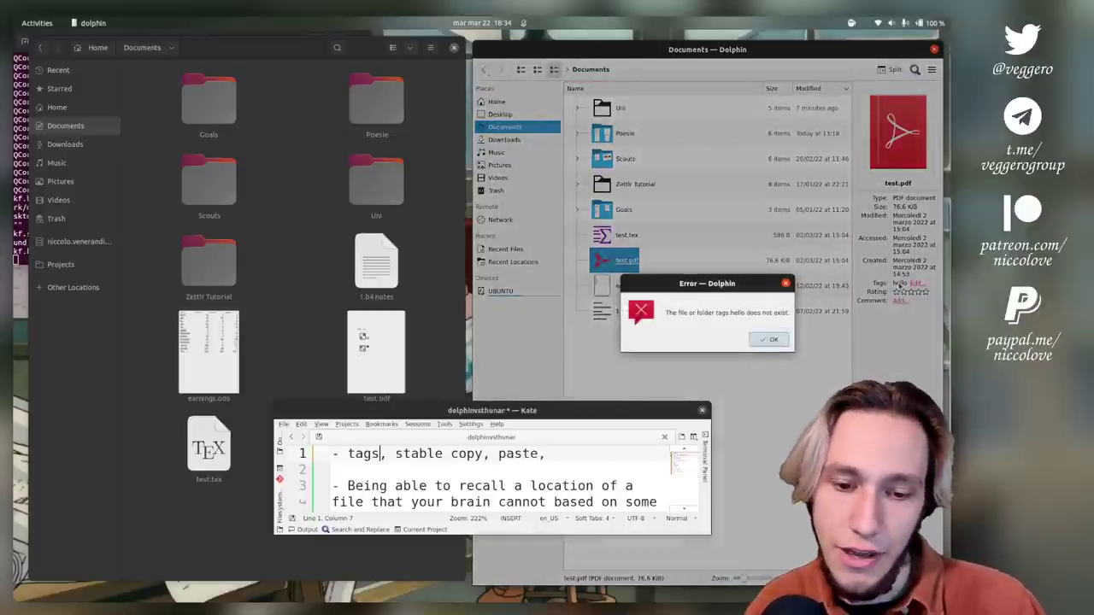
{"action": "key", "text": "Return"}
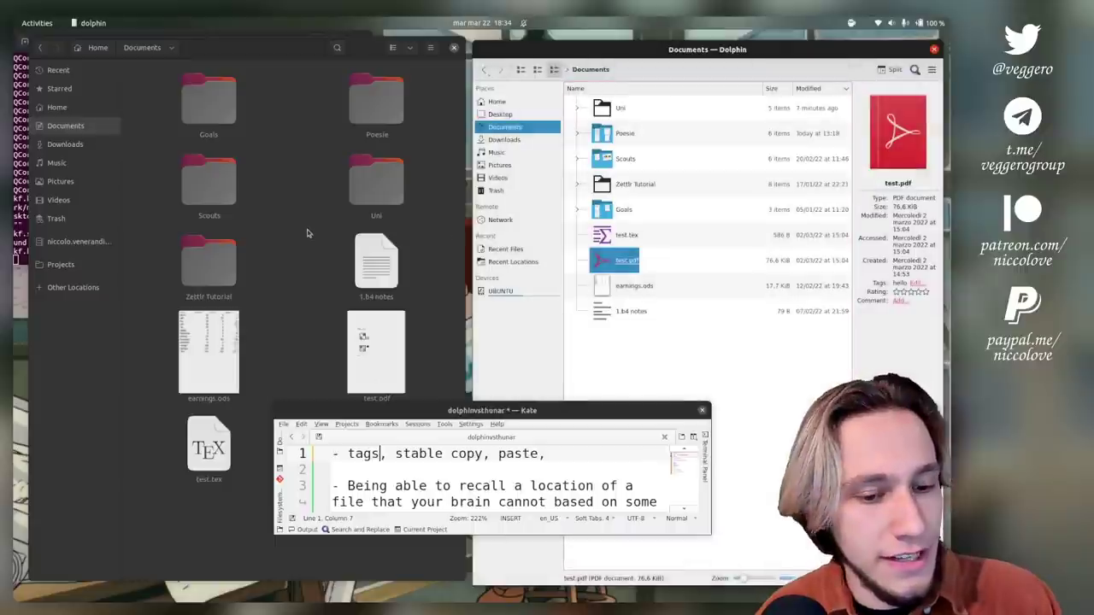
{"action": "left_click", "coordinate": [326, 265]}
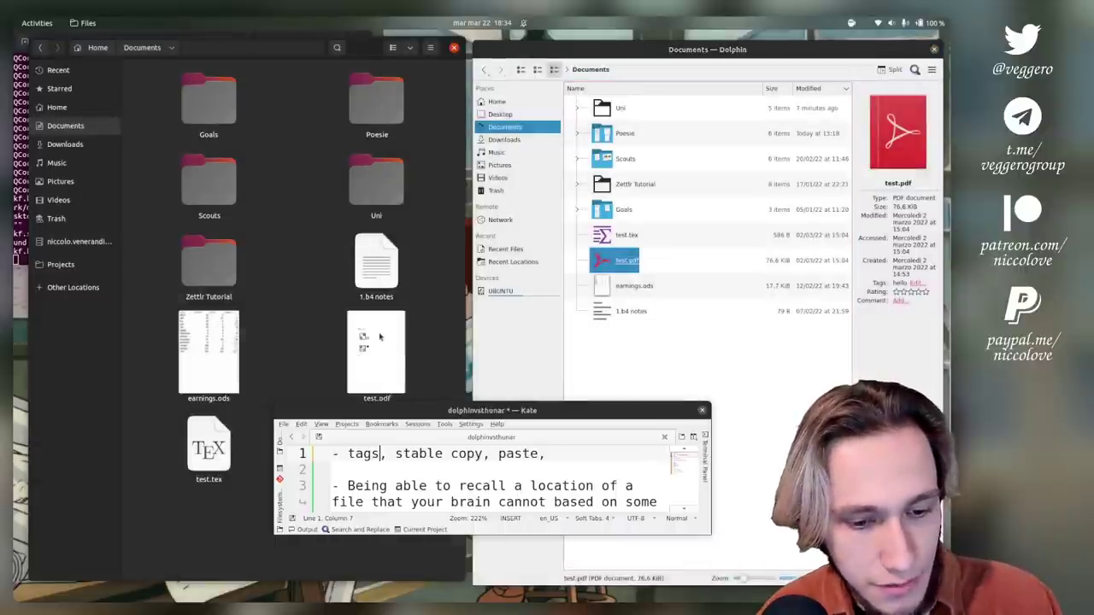
{"action": "right_click", "coordinate": [364, 359]}
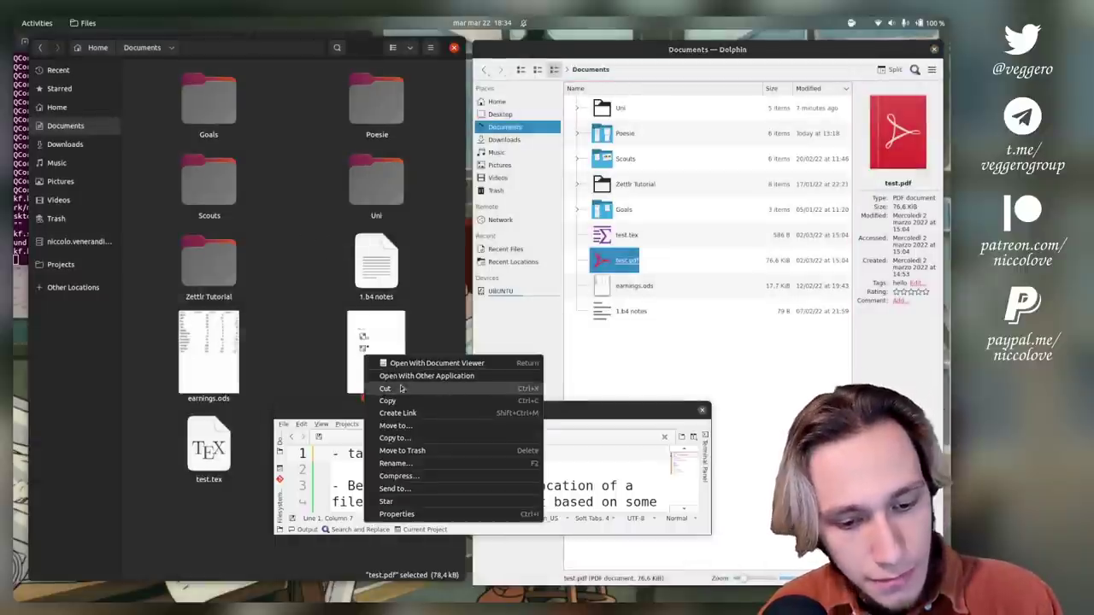
{"action": "left_click", "coordinate": [396, 513]}
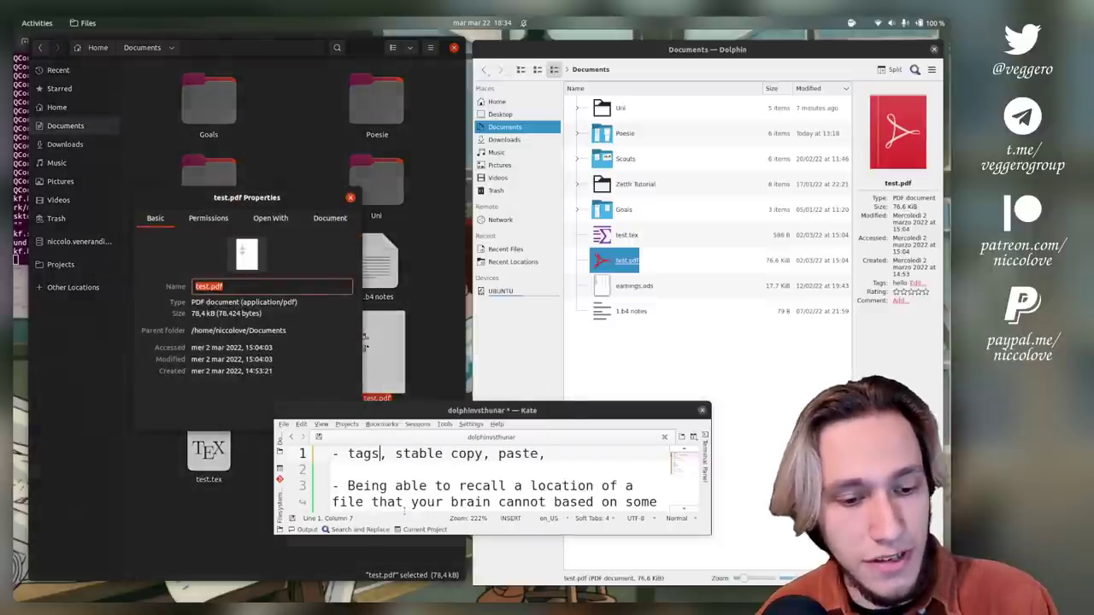
{"action": "left_click", "coordinate": [211, 219]}
{"action": "left_click", "coordinate": [258, 219]}
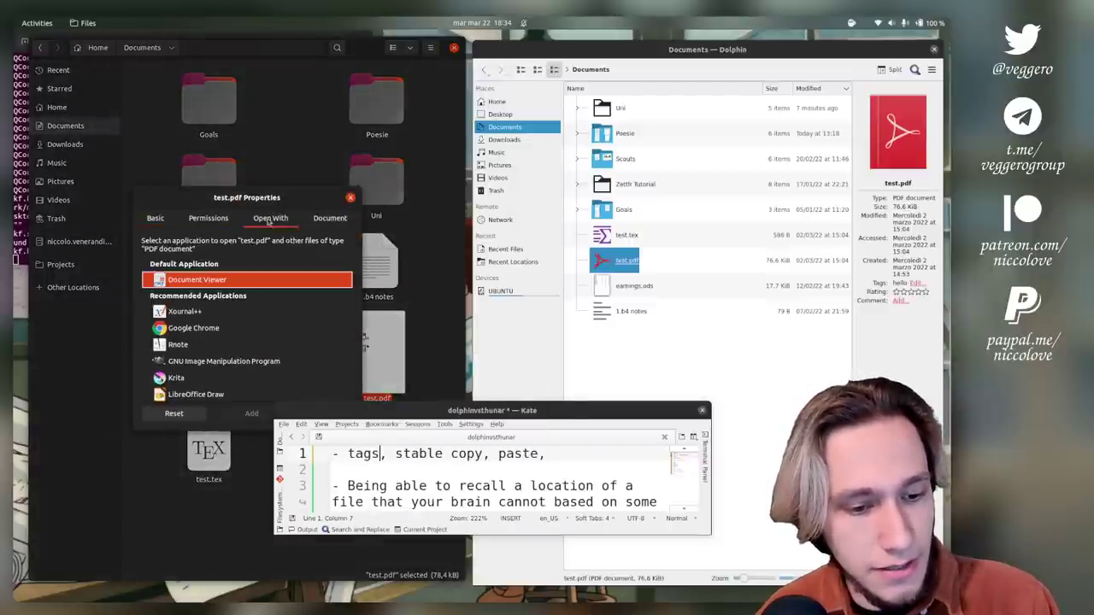
{"action": "left_click_drag", "start_coordinate": [281, 200], "coordinate": [265, 193]}
{"action": "left_click", "coordinate": [313, 212]}
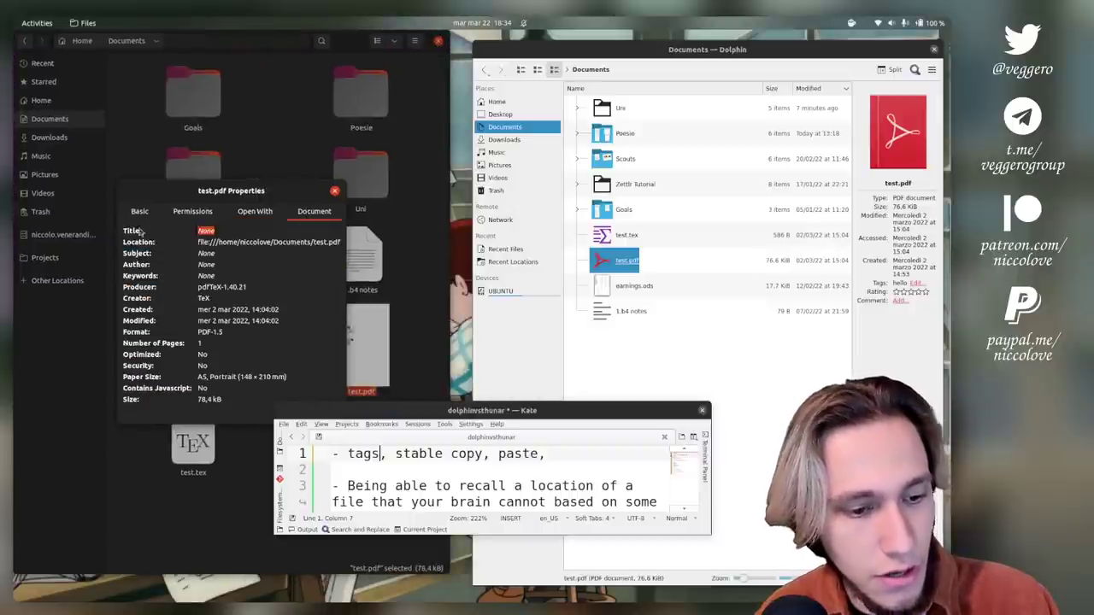
{"action": "left_click", "coordinate": [139, 211]}
{"action": "left_click", "coordinate": [335, 190]}
{"action": "right_click", "coordinate": [361, 330]}
{"action": "key", "text": "Escape"}
{"action": "left_click", "coordinate": [705, 347]}
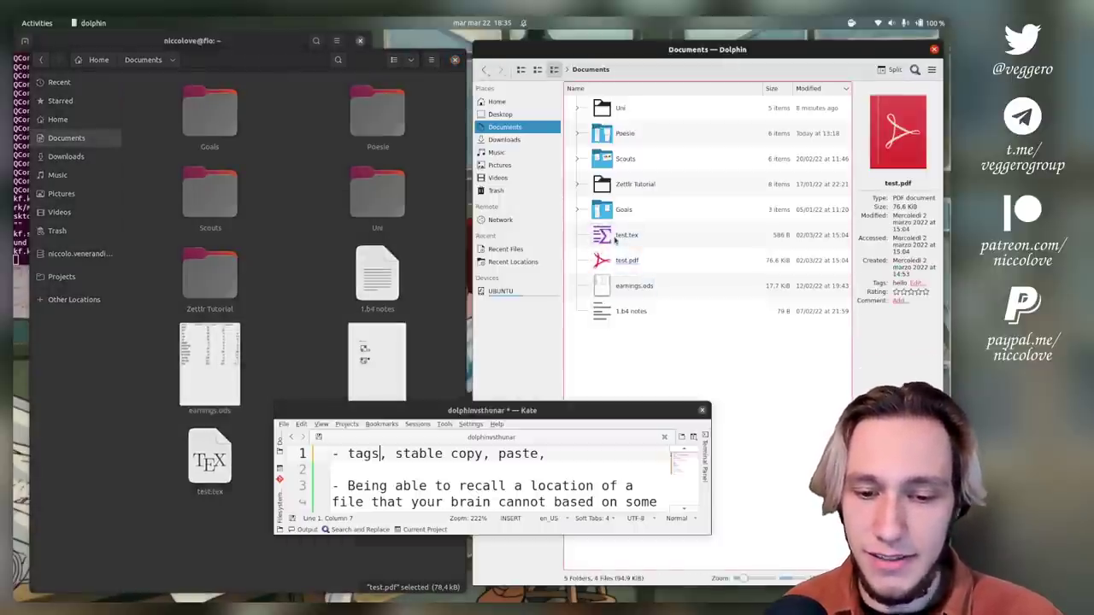
- Assign the 'hello' tag to test.tex and dismiss the resulting error
{"action": "right_click", "coordinate": [616, 239]}
{"action": "left_click", "coordinate": [863, 301]}
{"action": "left_click", "coordinate": [896, 284]}
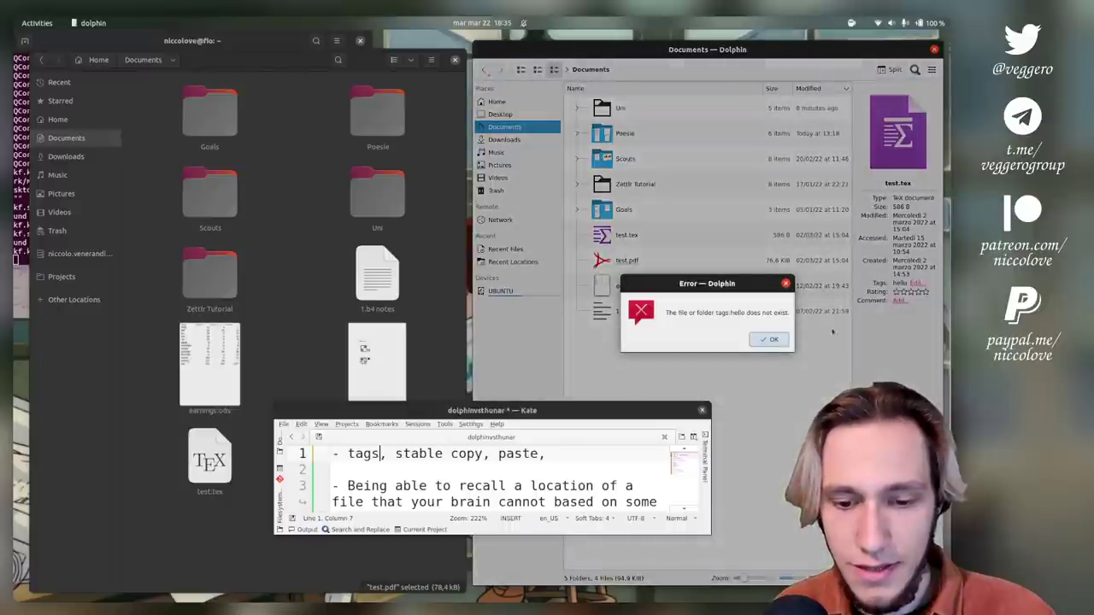
{"action": "left_click", "coordinate": [769, 339]}
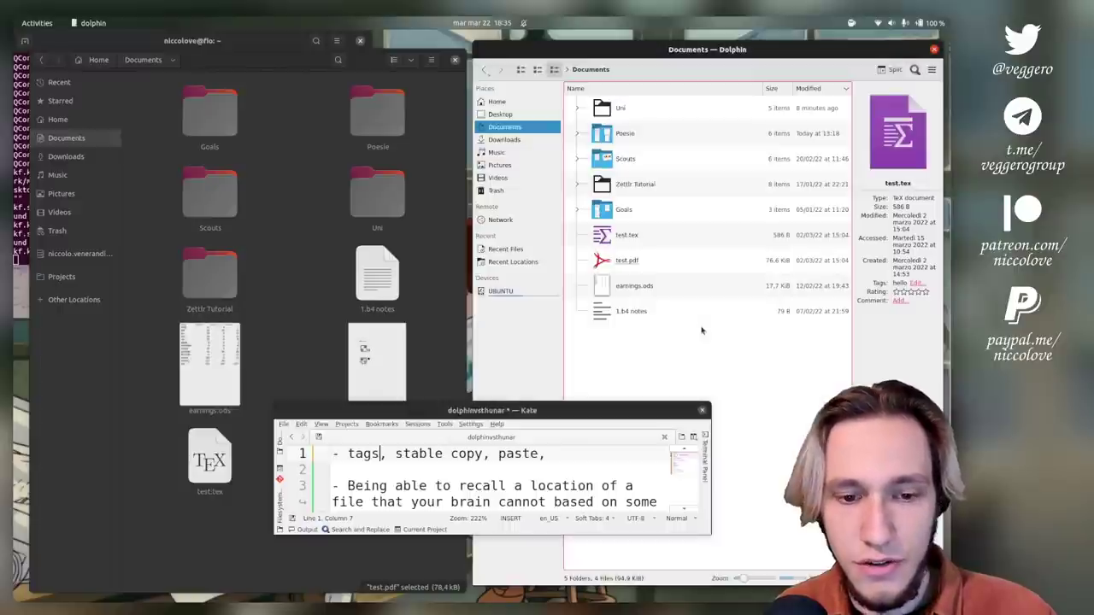
- Drop a Trash link into Documents, undo a Kate note edit, and return both managers to Home
{"action": "right_click", "coordinate": [498, 212]}
{"action": "left_click_drag", "start_coordinate": [496, 189], "coordinate": [615, 333]}
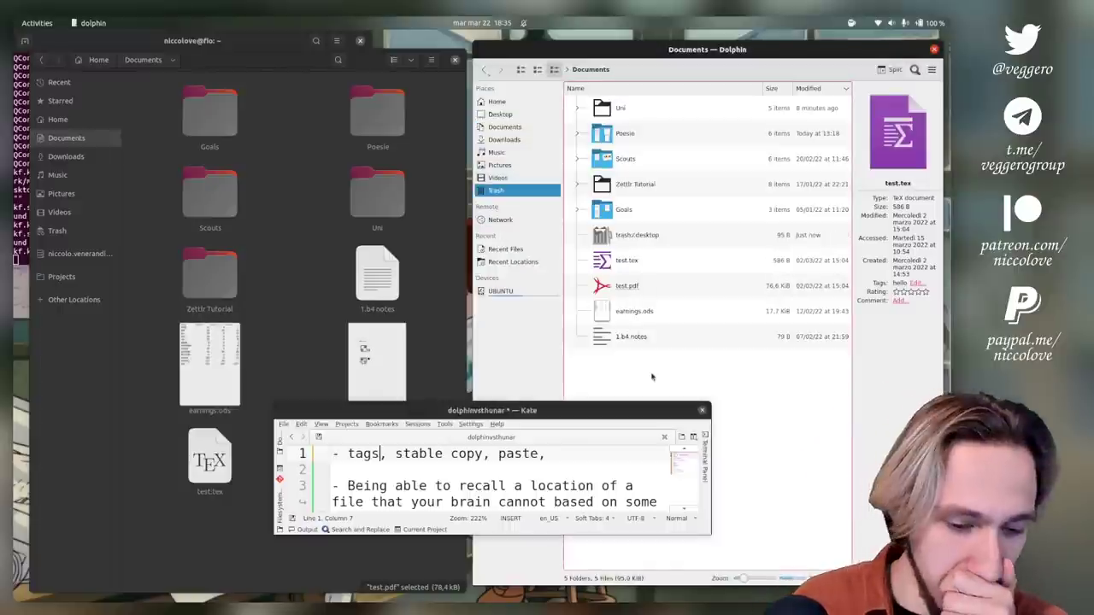
{"action": "left_click_drag", "start_coordinate": [483, 454], "coordinate": [397, 454]}
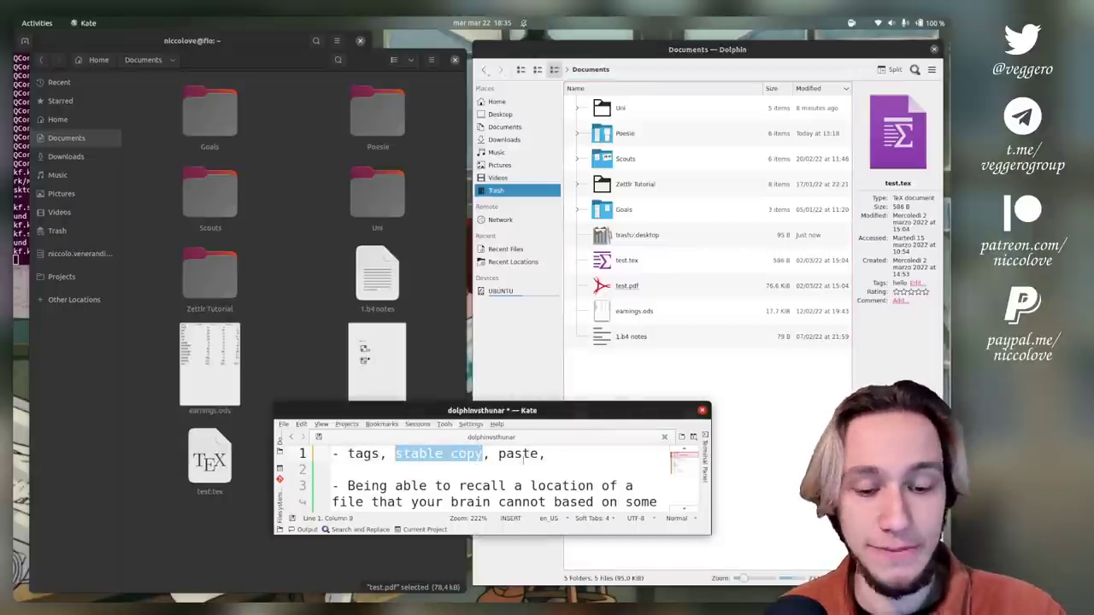
{"action": "key", "text": "ctrl+z"}
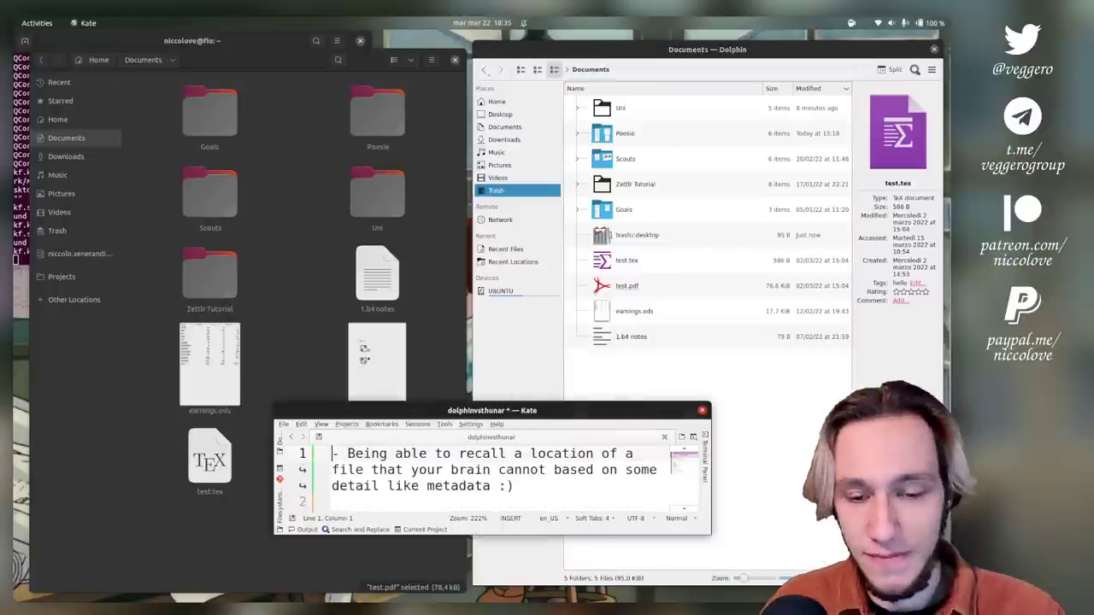
{"action": "left_click", "coordinate": [497, 102]}
{"action": "left_click", "coordinate": [100, 125]}
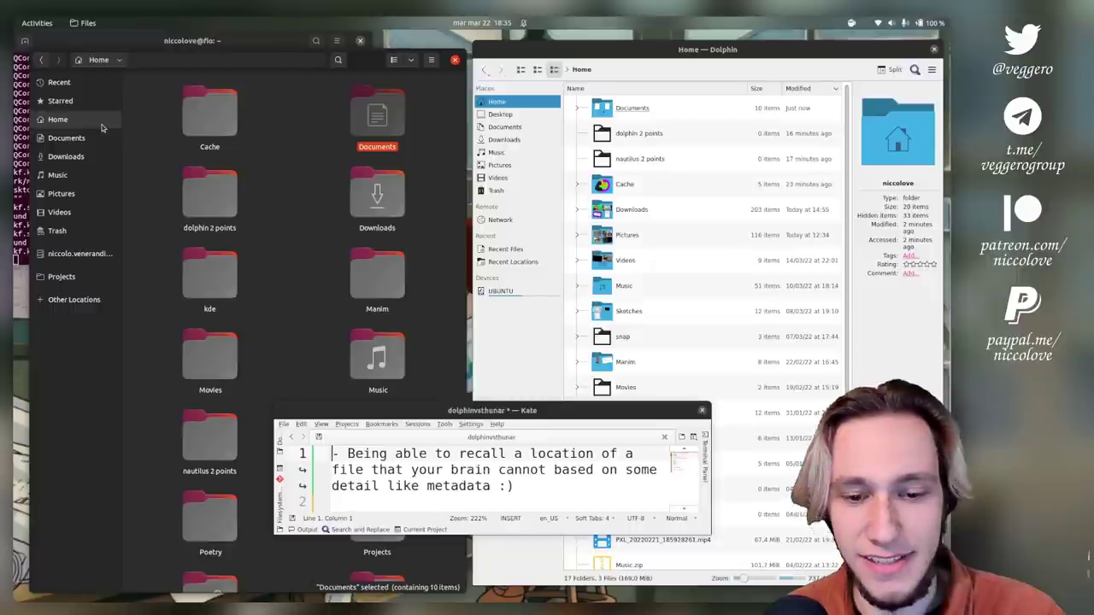
{"action": "left_click", "coordinate": [683, 224]}
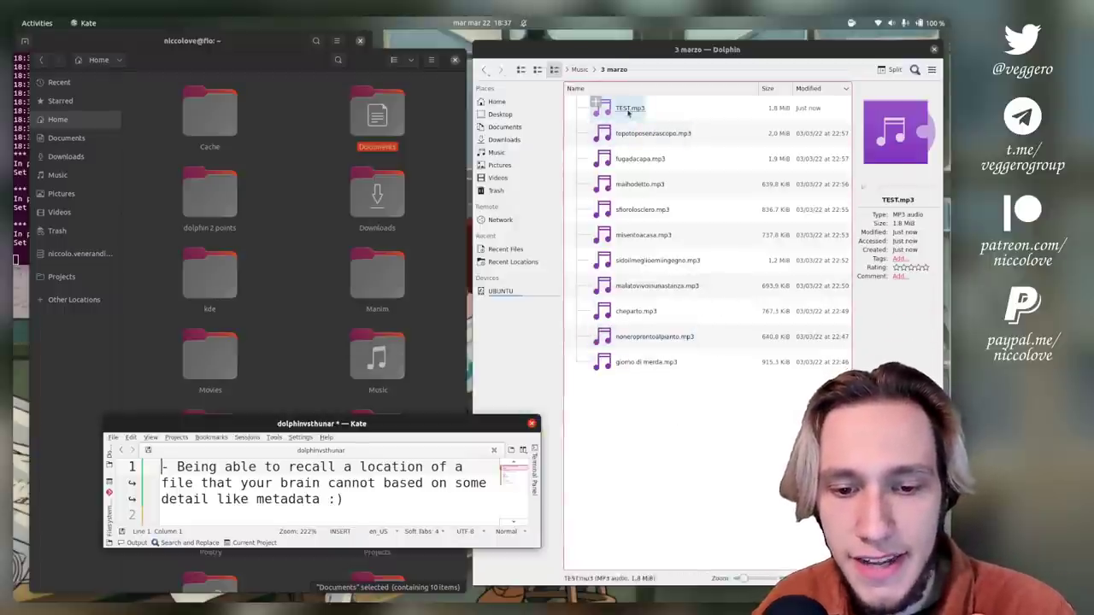
- From the column header's Audio submenu, add the Artist column to the 3 marzo list
{"action": "right_click", "coordinate": [789, 90]}
{"action": "mouse_move", "coordinate": [816, 213]}
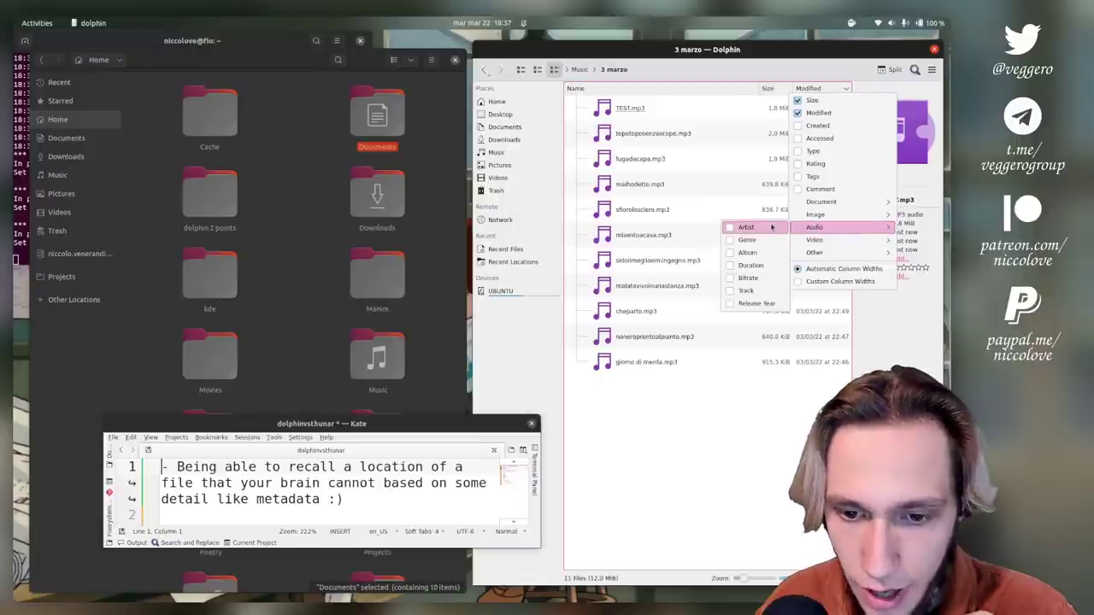
{"action": "left_click", "coordinate": [772, 227]}
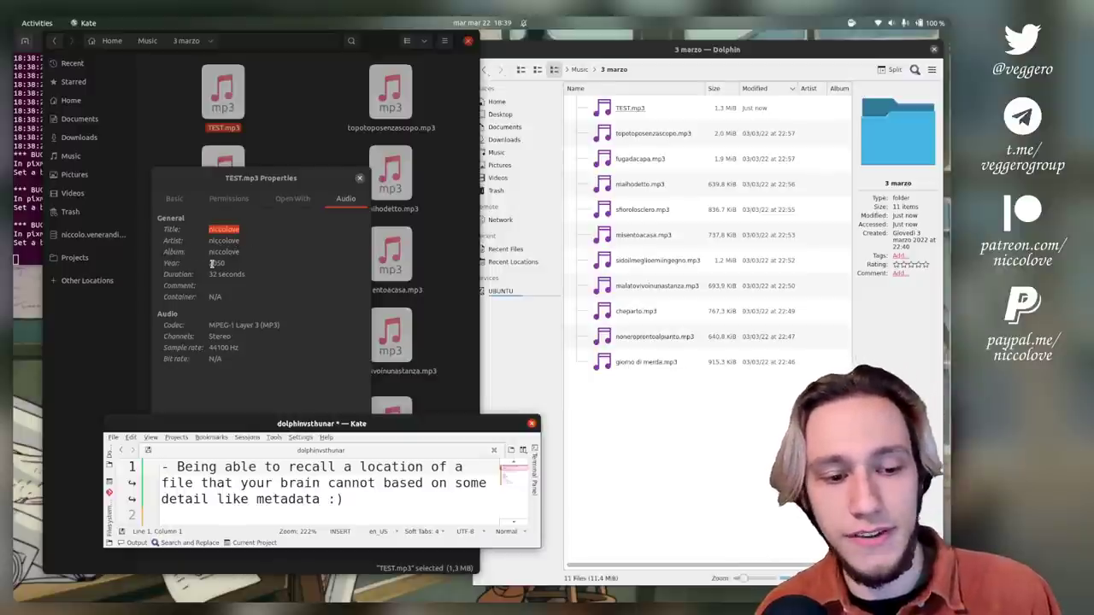
- Close TEST.mp3's properties, start a Home search in Files, and set a calendar date range
{"action": "left_click", "coordinate": [360, 178]}
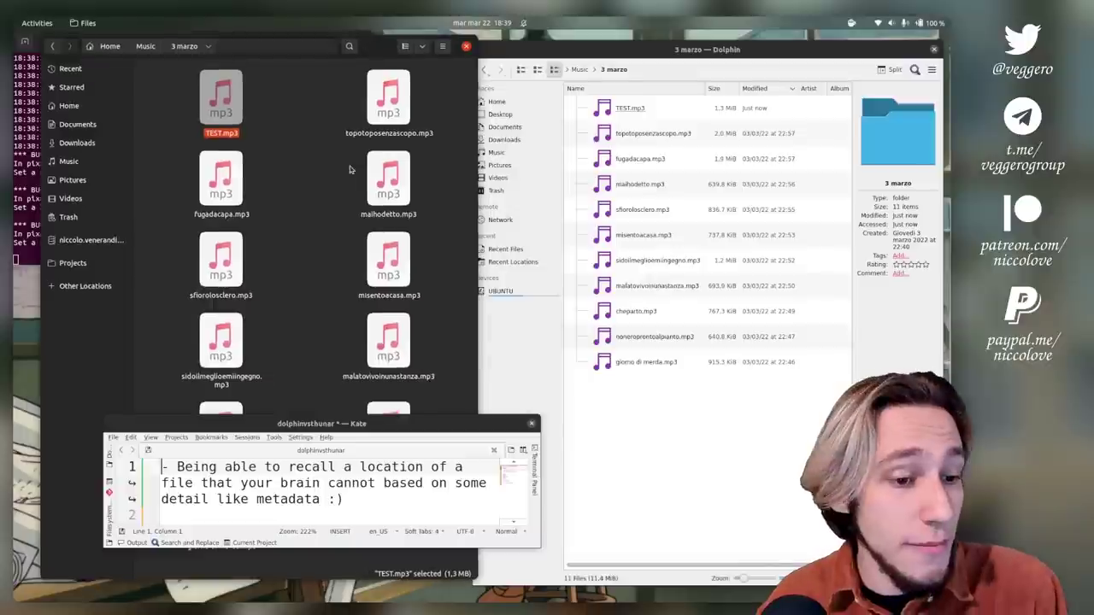
{"action": "left_click", "coordinate": [94, 108]}
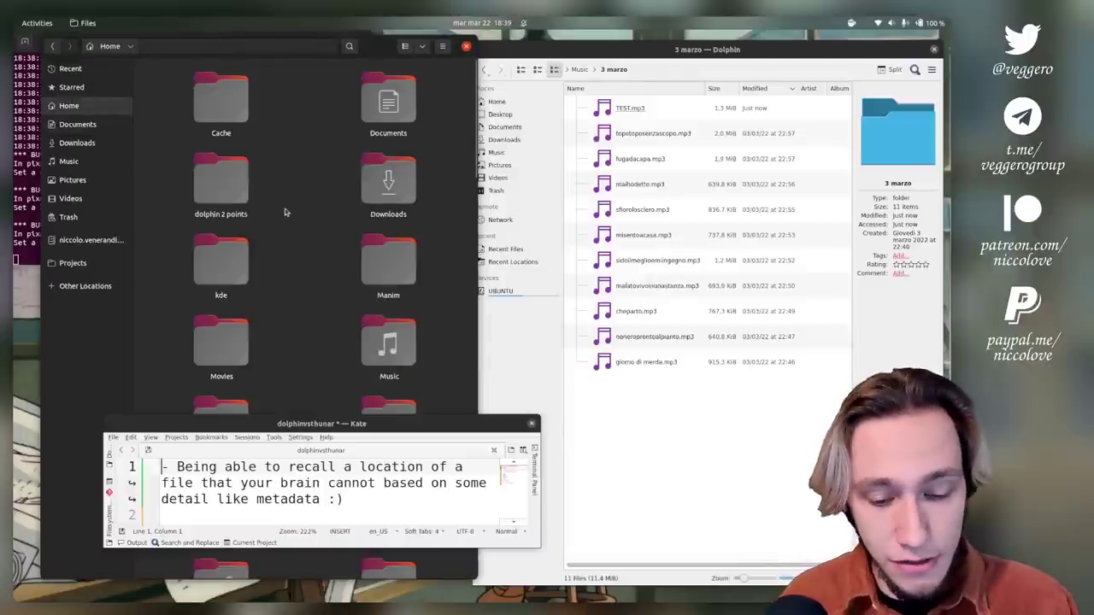
{"action": "key", "text": "ctrl+f"}
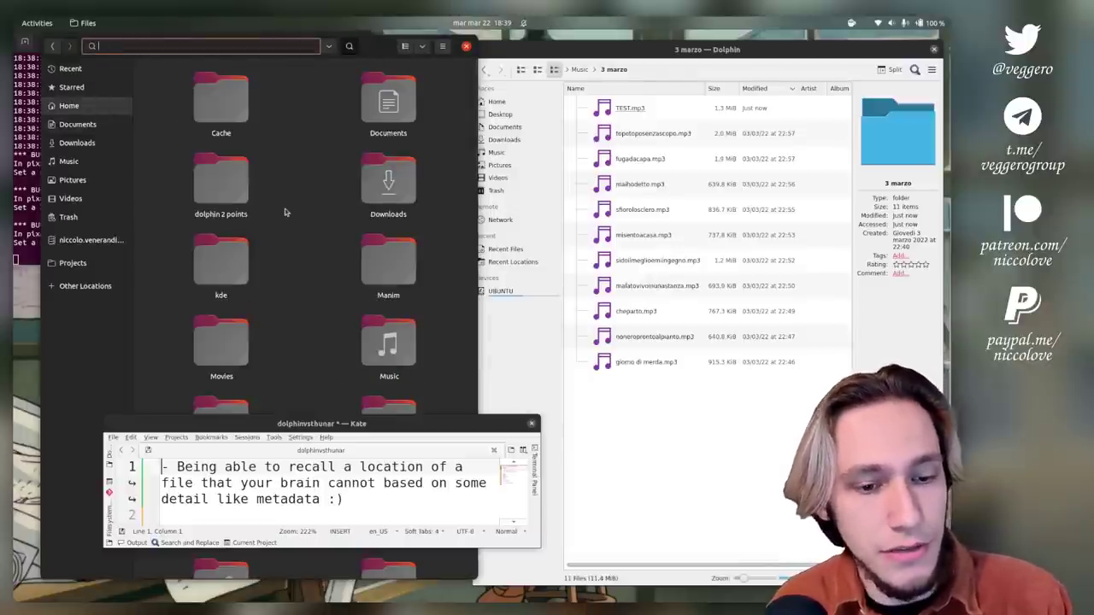
{"action": "left_click", "coordinate": [328, 47]}
{"action": "left_click", "coordinate": [314, 93]}
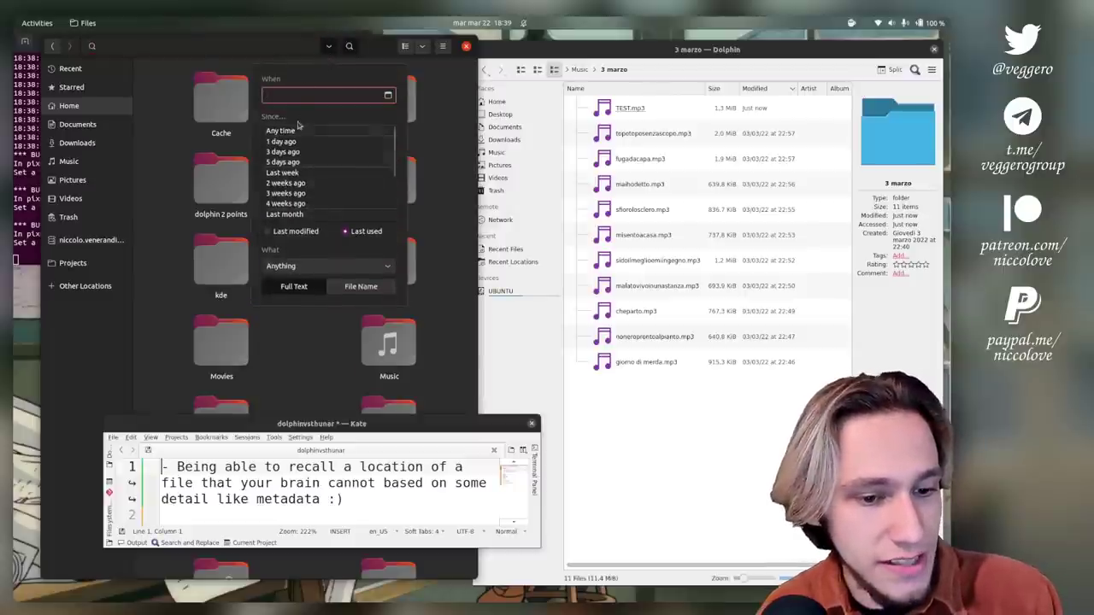
{"action": "scroll", "coordinate": [313, 215], "scroll_direction": "down", "scroll_amount": 3}
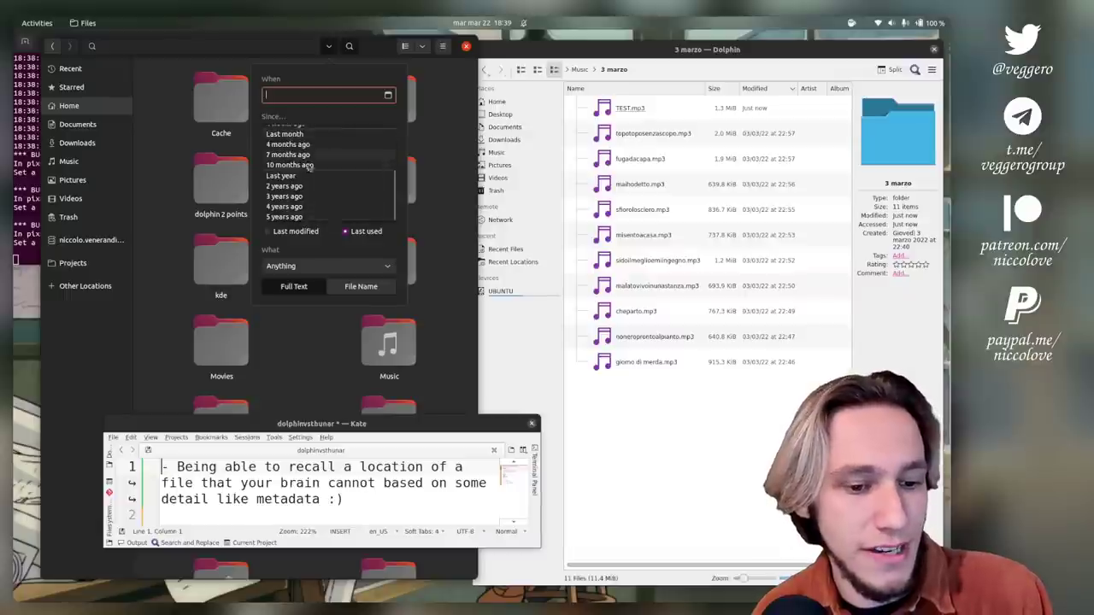
{"action": "left_click", "coordinate": [387, 95]}
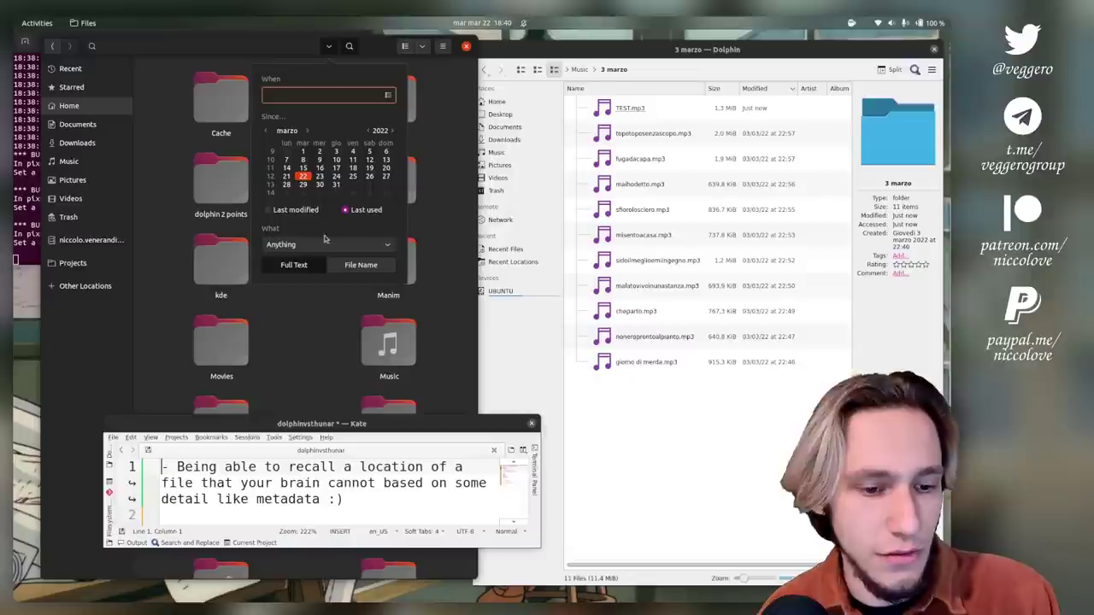
- Limit the Files search to Music, search for the user's name, then show Dolphin at Home
{"action": "left_click", "coordinate": [321, 244]}
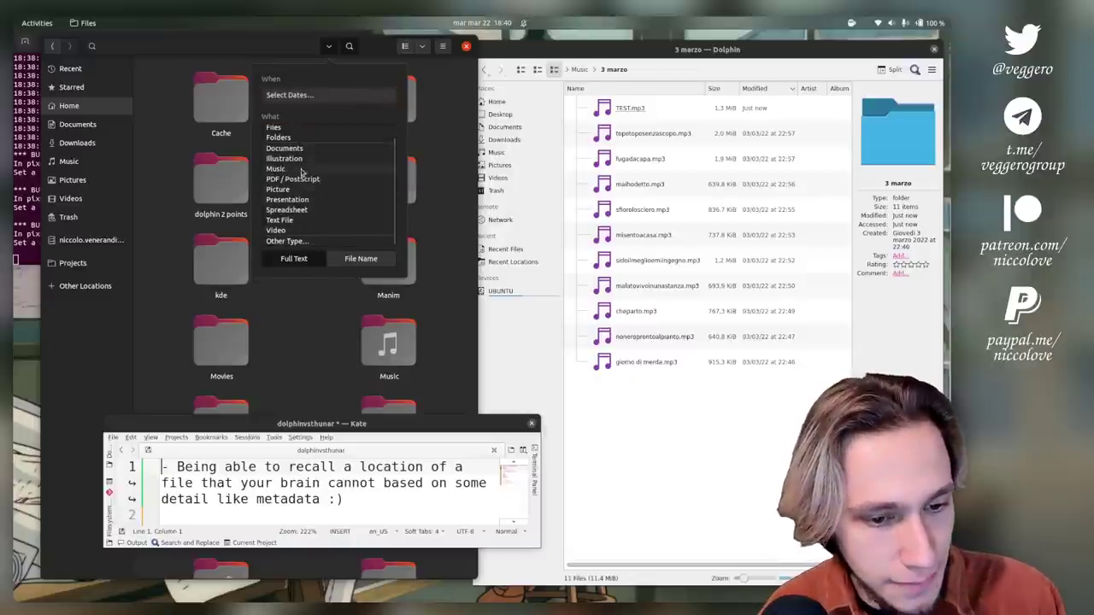
{"action": "scroll", "coordinate": [313, 193], "scroll_direction": "up", "scroll_amount": 1}
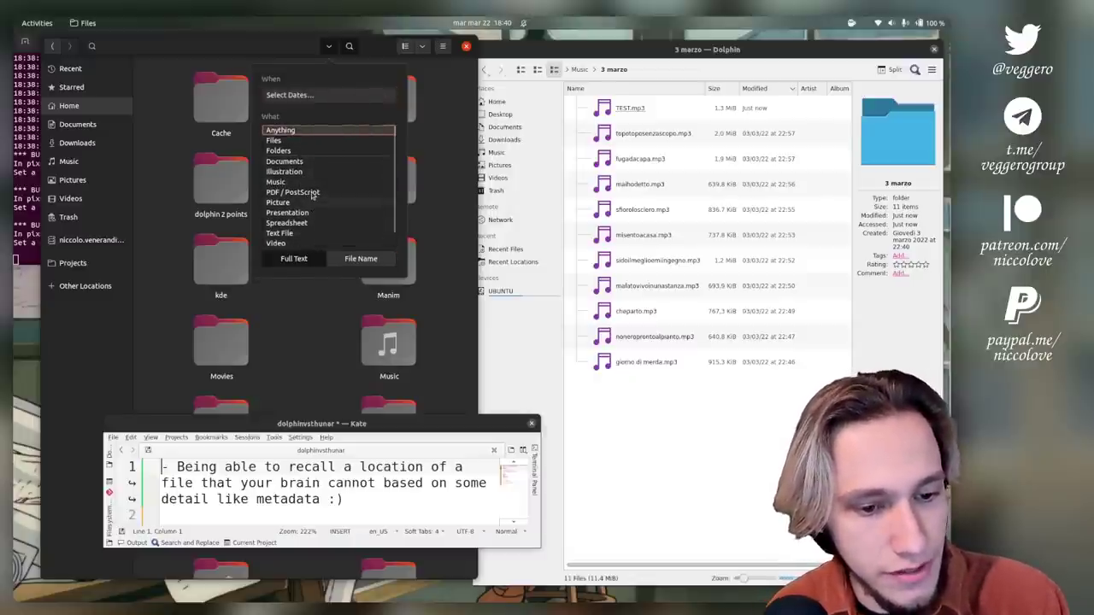
{"action": "scroll", "coordinate": [308, 184], "scroll_direction": "down", "scroll_amount": 1}
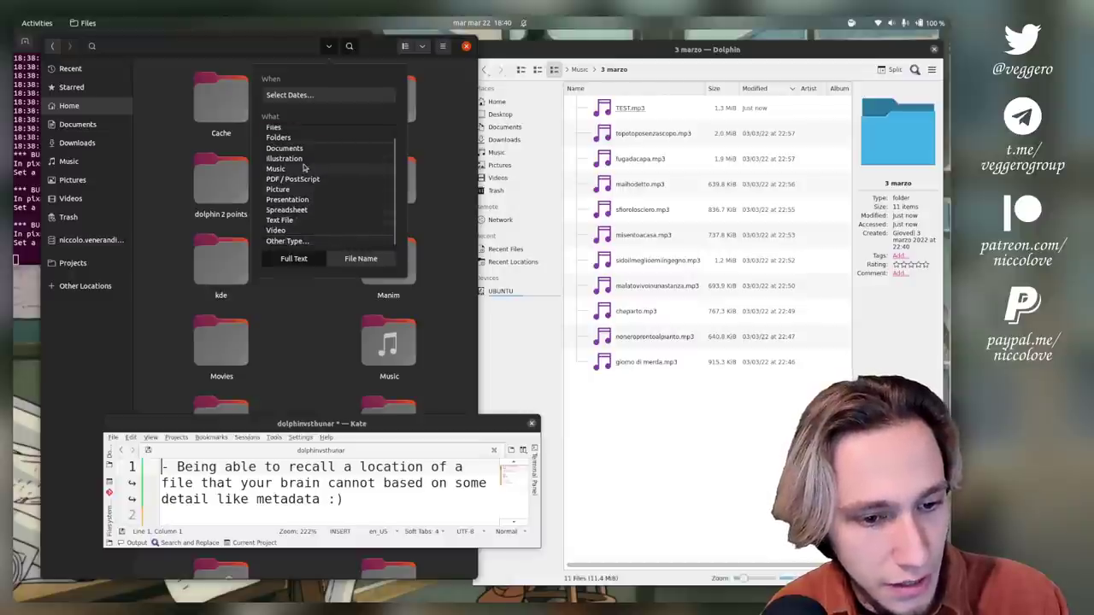
{"action": "scroll", "coordinate": [305, 167], "scroll_direction": "up", "scroll_amount": 1}
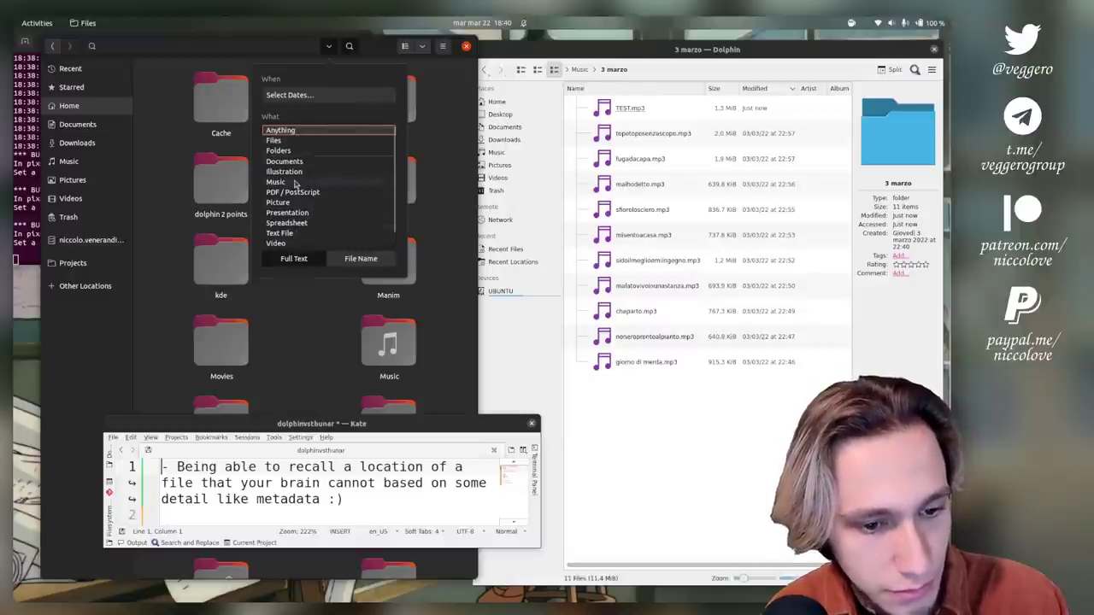
{"action": "left_click", "coordinate": [297, 182]}
{"action": "type", "text": "niccolove"}
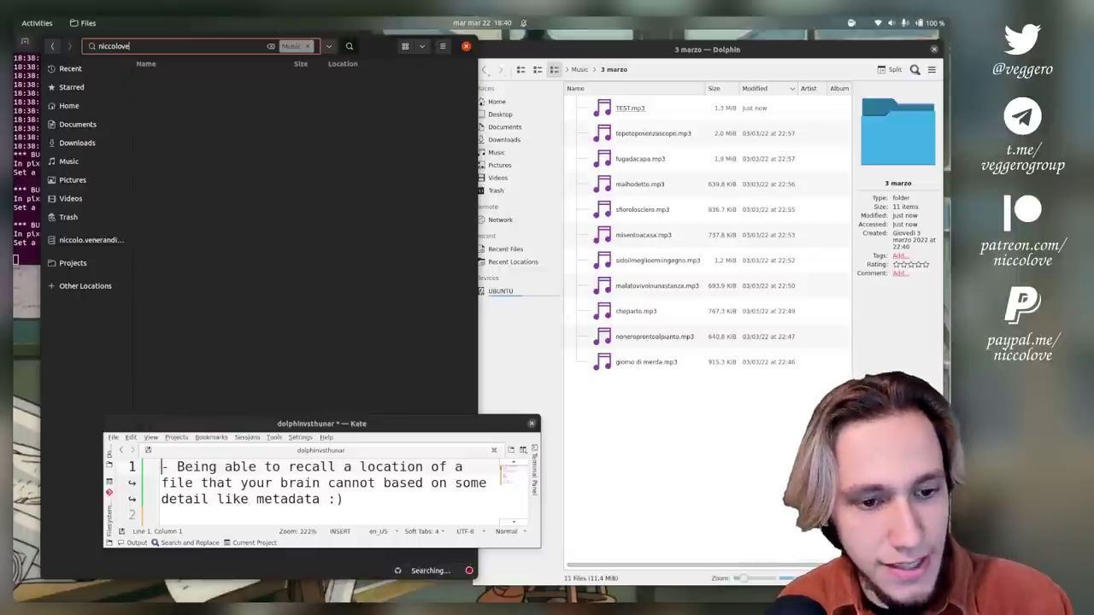
{"action": "left_click", "coordinate": [328, 46]}
{"action": "left_click", "coordinate": [701, 410]}
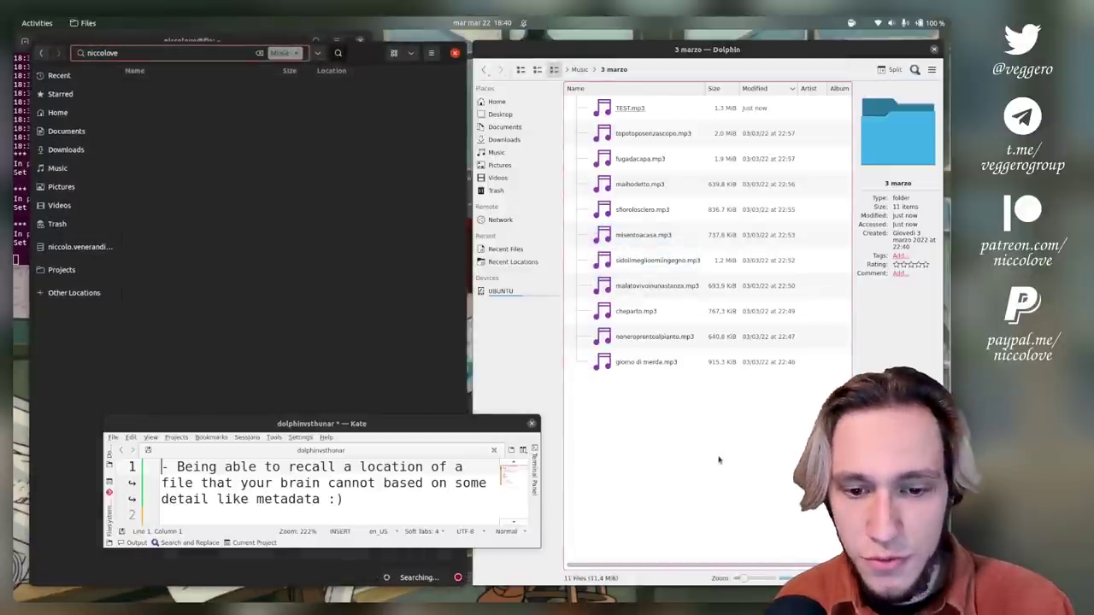
{"action": "left_click", "coordinate": [514, 105]}
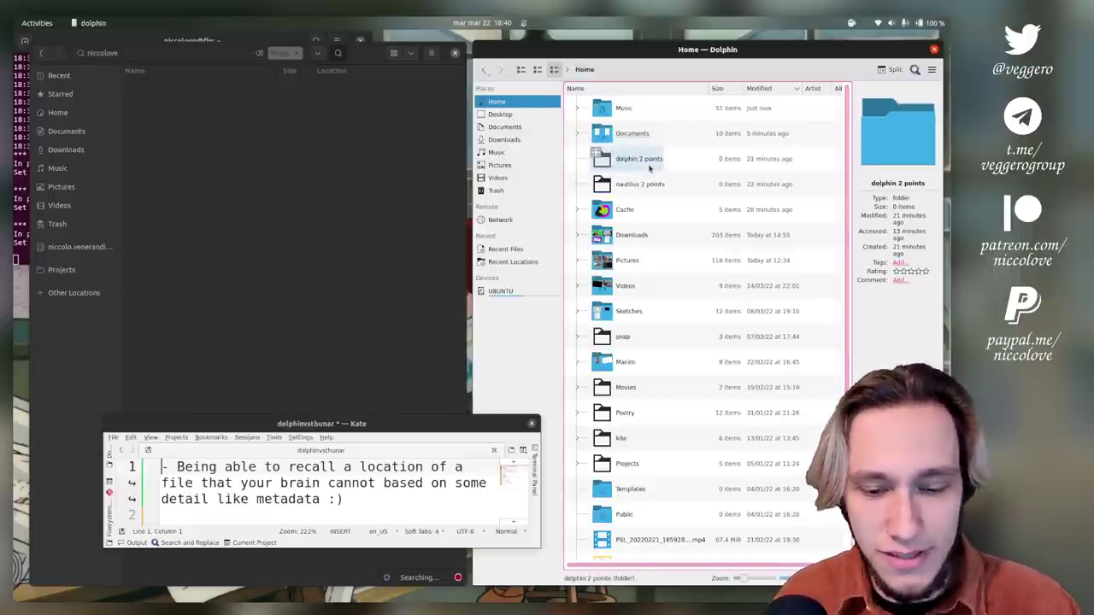
- Search Dolphin's Home for the user's name, then switch to searching file contents
{"action": "key", "text": "ctrl+f"}
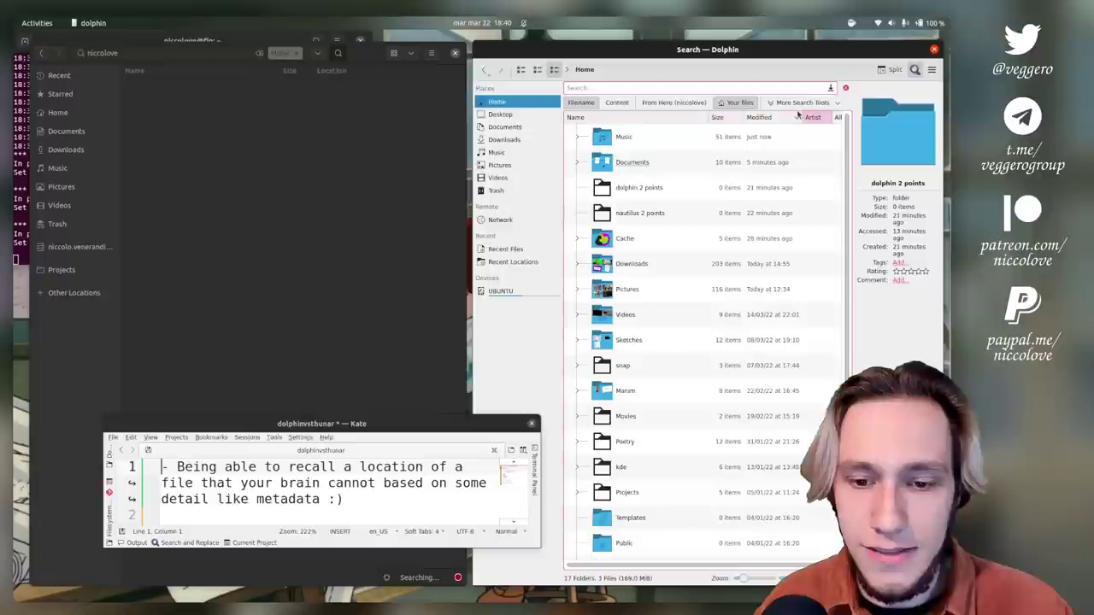
{"action": "left_click", "coordinate": [787, 104]}
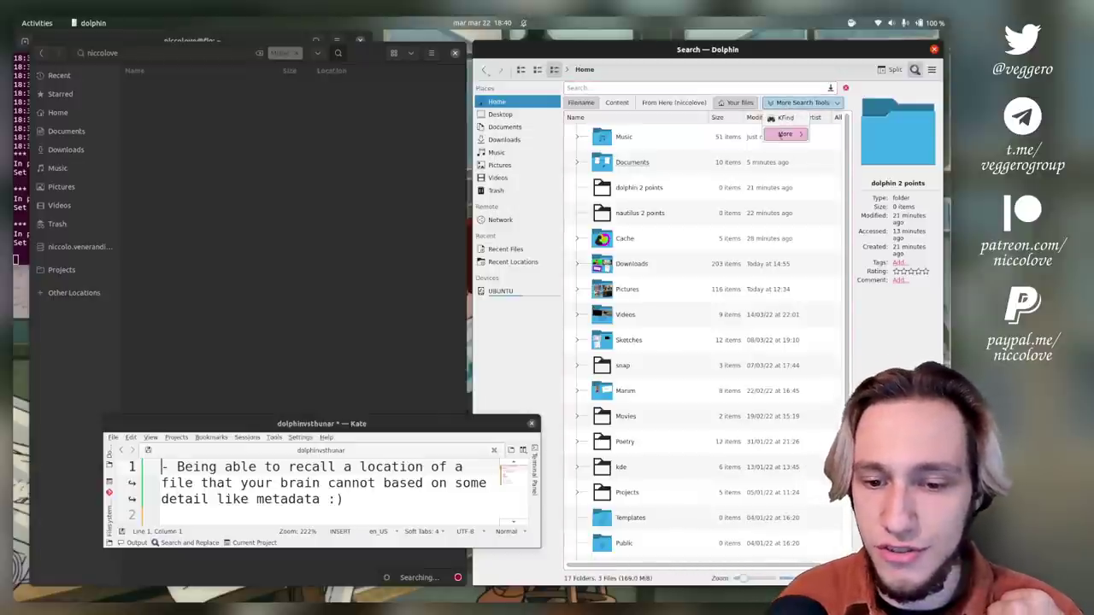
{"action": "left_click", "coordinate": [829, 89]}
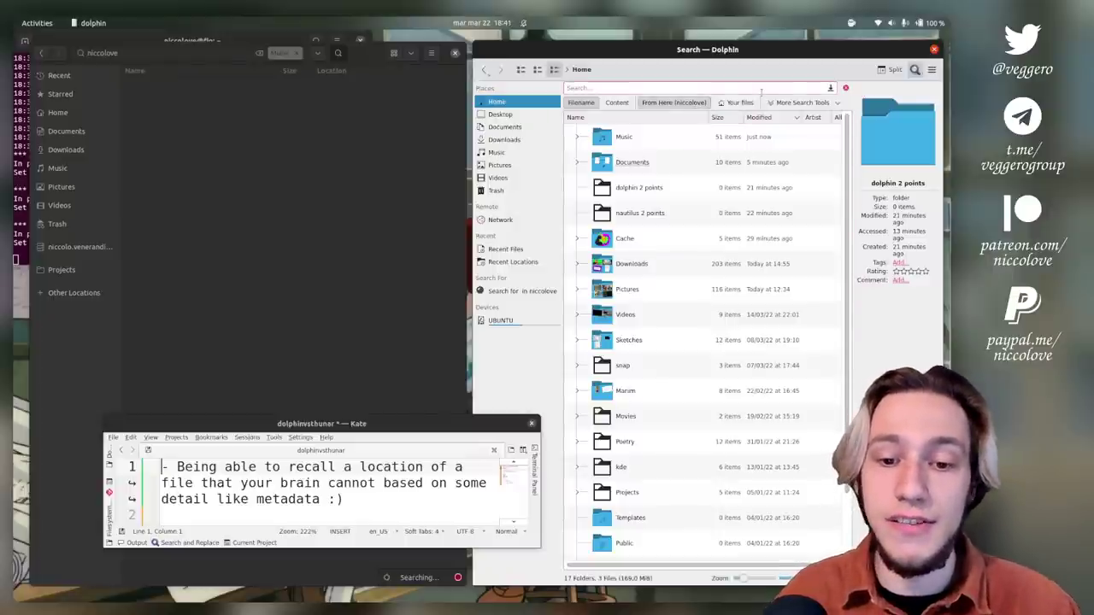
{"action": "type", "text": "niccolove"}
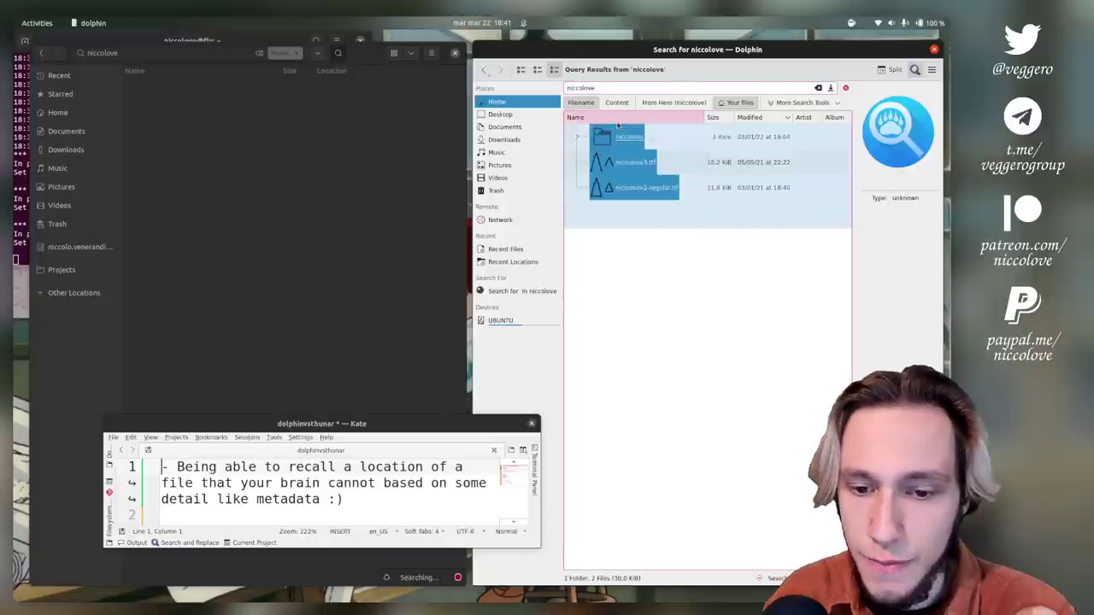
{"action": "left_click", "coordinate": [932, 70]}
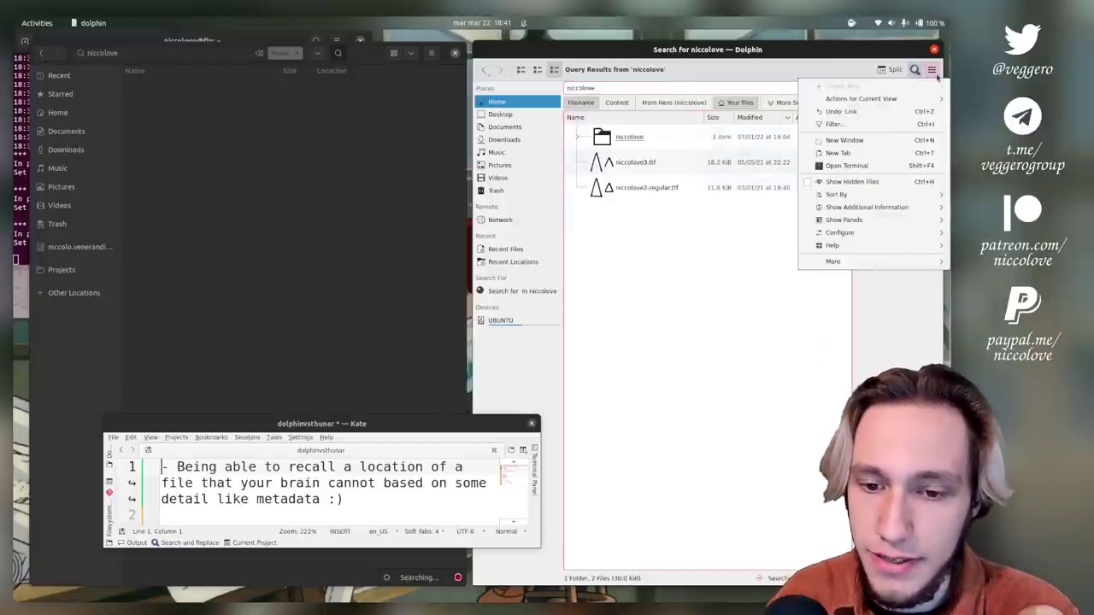
{"action": "left_click", "coordinate": [616, 102]}
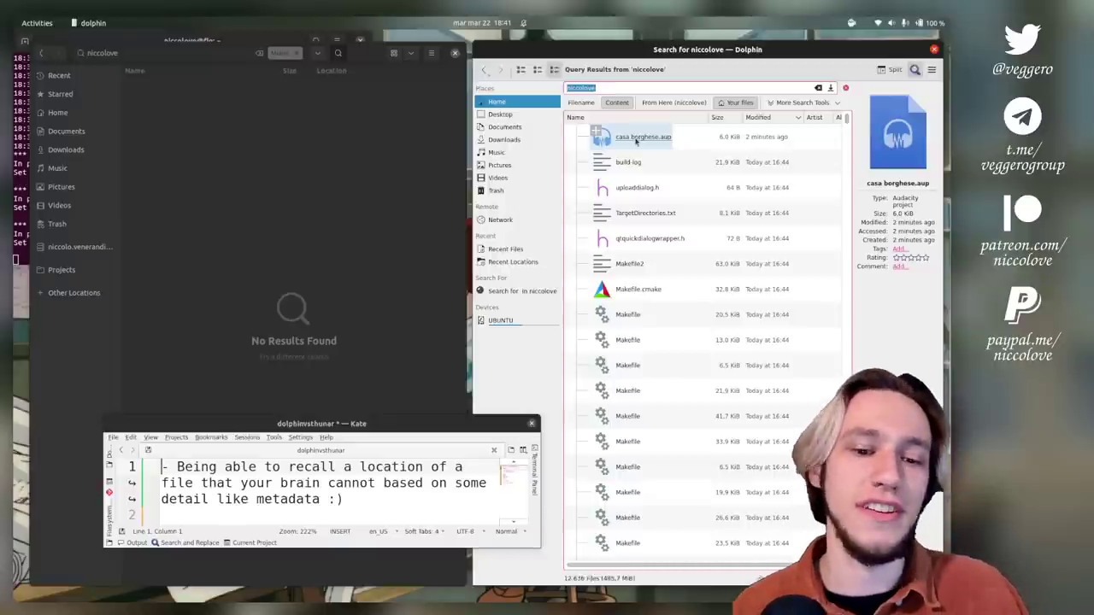
{"action": "right_click", "coordinate": [636, 142]}
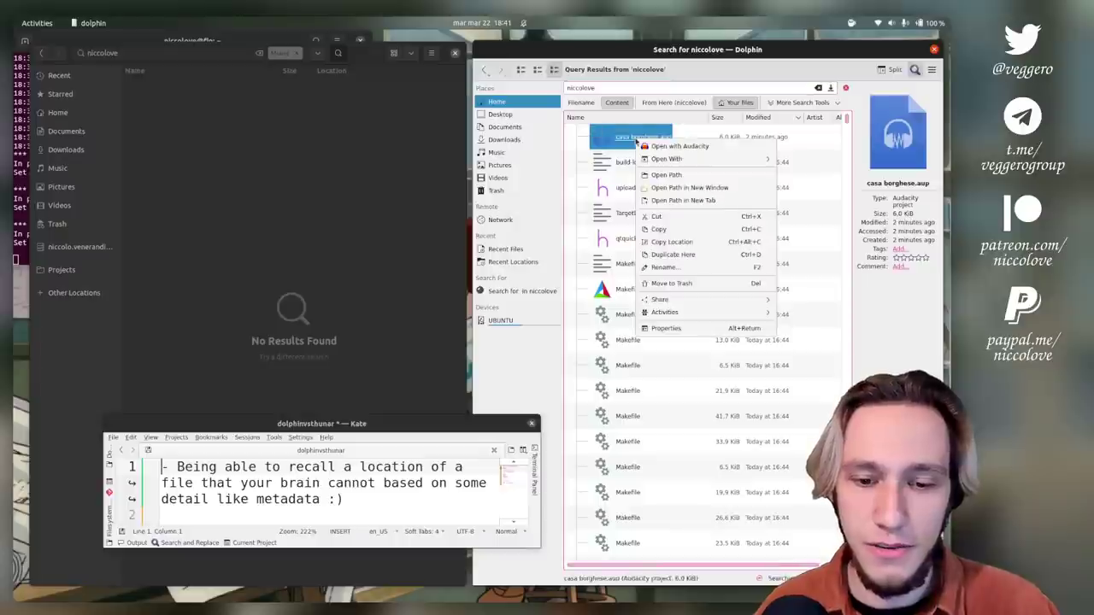
{"action": "left_click", "coordinate": [569, 151]}
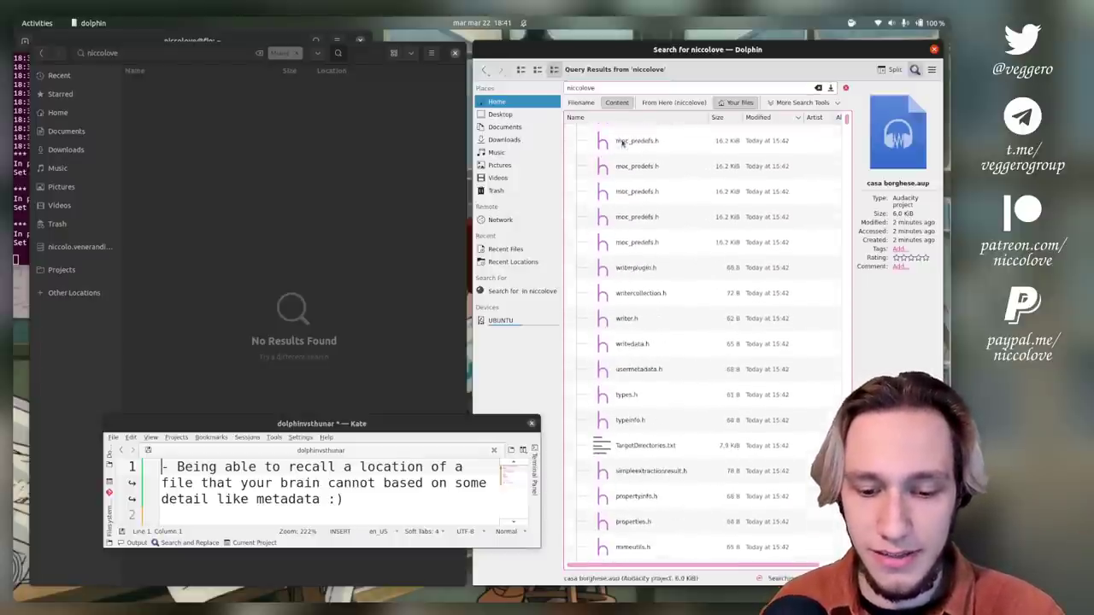
- Open KFind from More Search Tools, view its contents and properties criteria, and close it
{"action": "left_click", "coordinate": [802, 102]}
{"action": "left_click", "coordinate": [791, 124]}
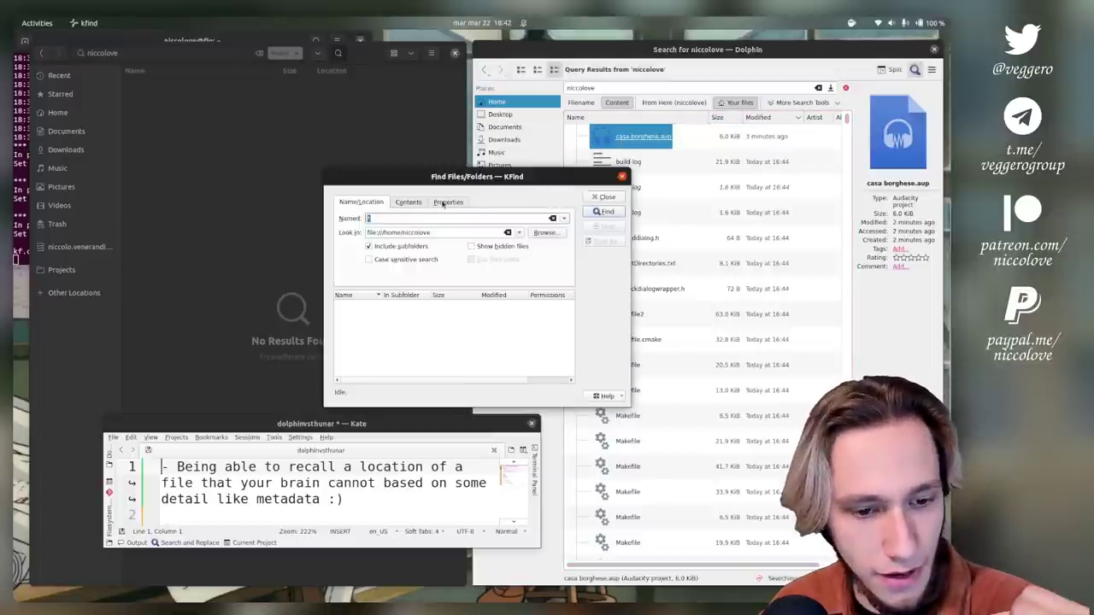
{"action": "left_click", "coordinate": [408, 203]}
{"action": "left_click", "coordinate": [443, 204]}
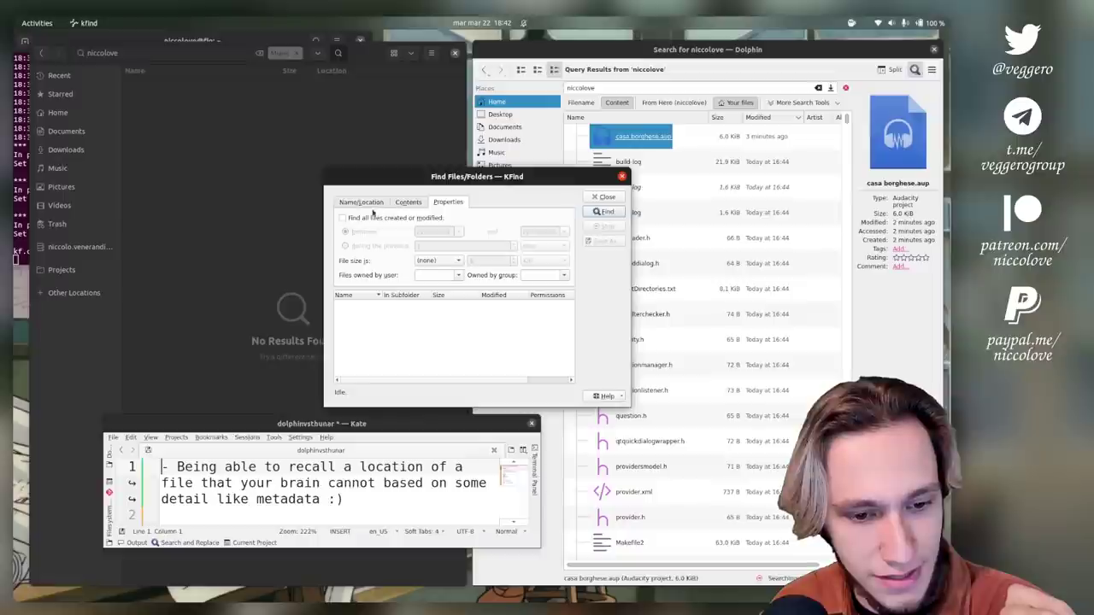
{"action": "left_click", "coordinate": [407, 203]}
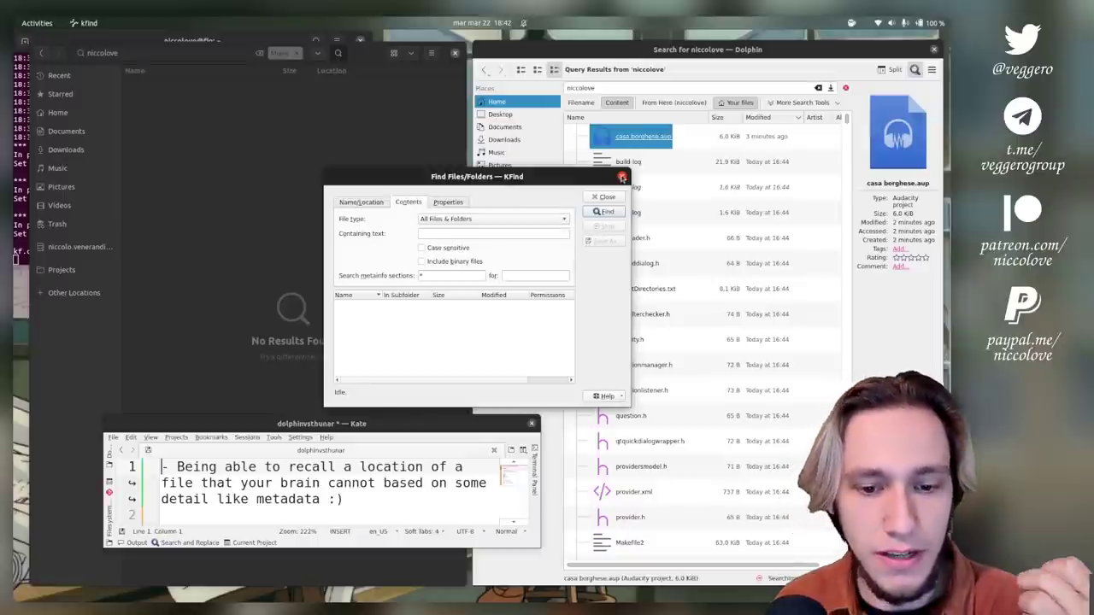
{"action": "left_click", "coordinate": [621, 176]}
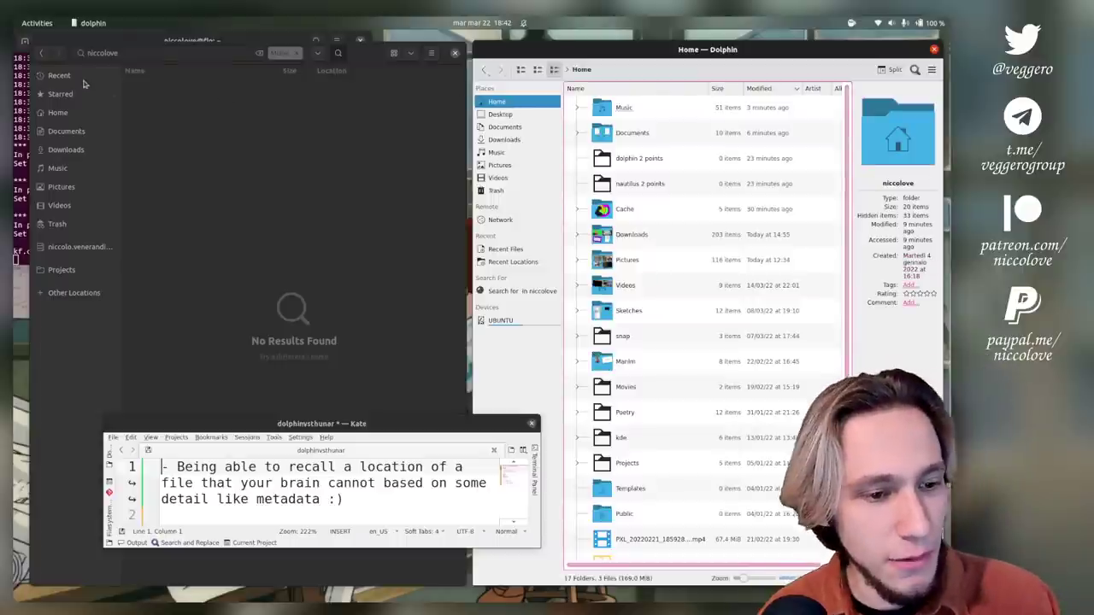
- Return GNOME Files to Home and delete the first note line in Kate
{"action": "left_click", "coordinate": [86, 82]}
{"action": "left_click", "coordinate": [75, 114]}
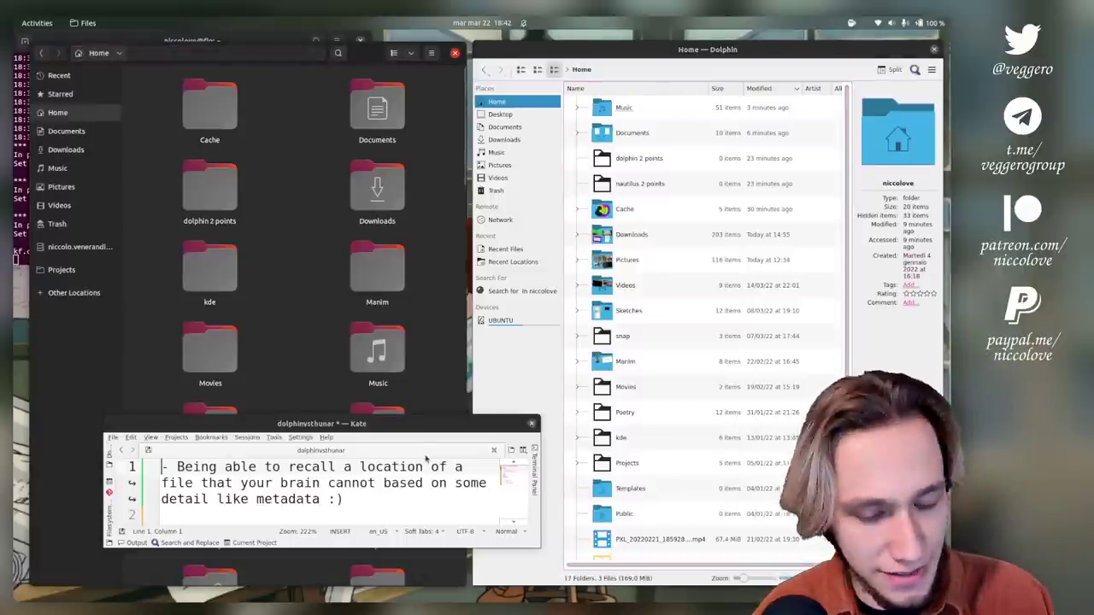
{"action": "left_click_drag", "start_coordinate": [385, 497], "coordinate": [248, 469]}
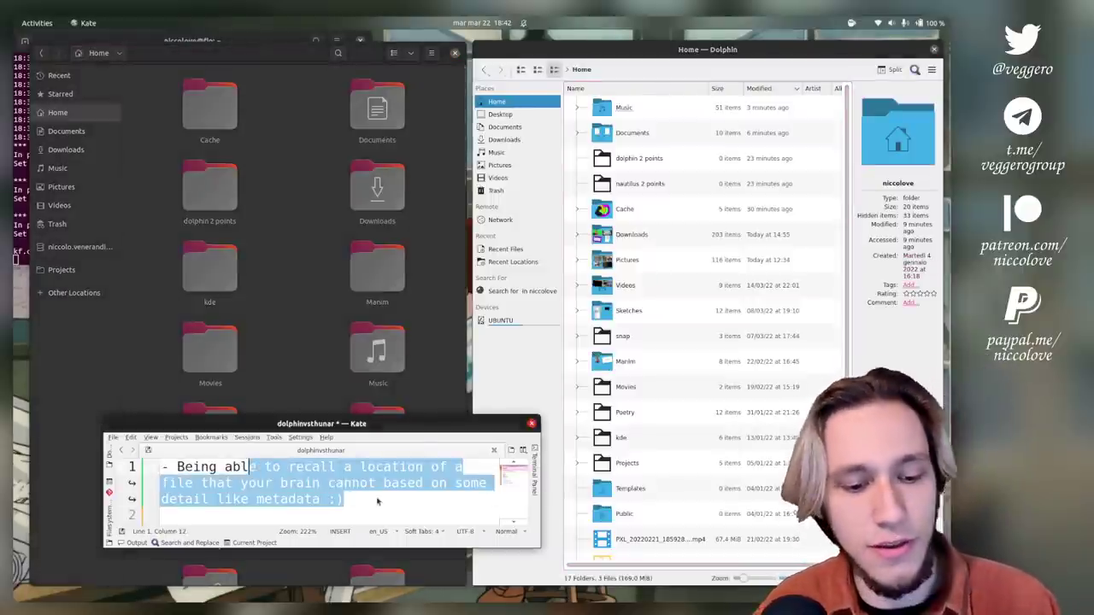
{"action": "left_click", "coordinate": [377, 501]}
{"action": "left_click_drag", "start_coordinate": [377, 501], "coordinate": [162, 469]}
{"action": "key", "text": "BackSpace"}
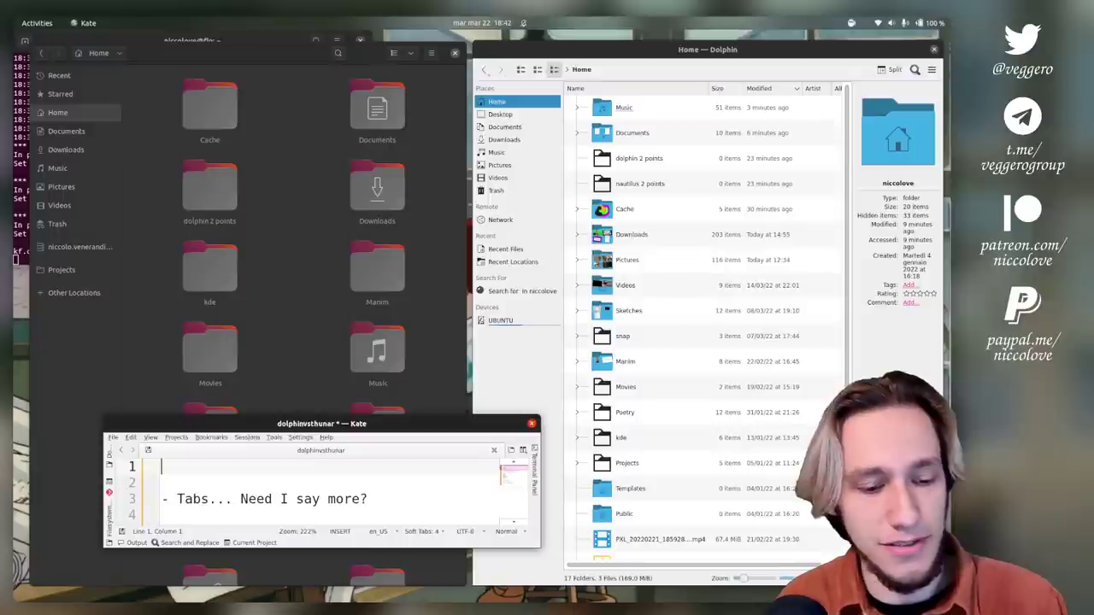
- Remove the empty lines above the Tabs note in the Kate notes
{"action": "key", "text": "Down"}
{"action": "key", "text": "Down"}
{"action": "key", "text": "Up"}
{"action": "key", "text": "Down"}
{"action": "key", "text": "Up"}
{"action": "key", "text": "Down"}
{"action": "key", "text": "BackSpace"}
{"action": "key", "text": "BackSpace"}
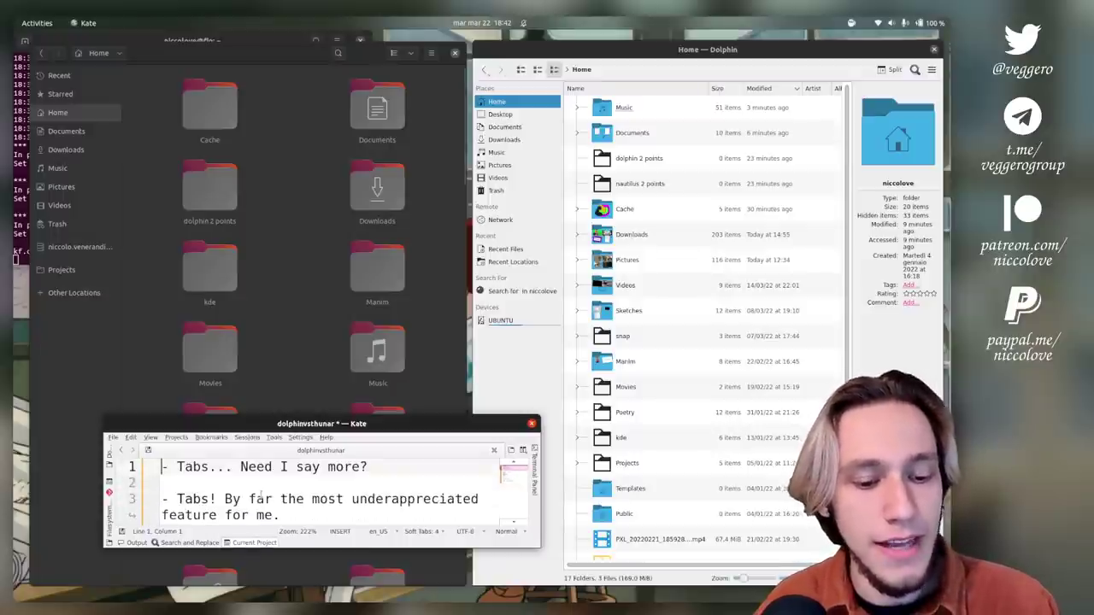
{"action": "key", "text": "Down"}
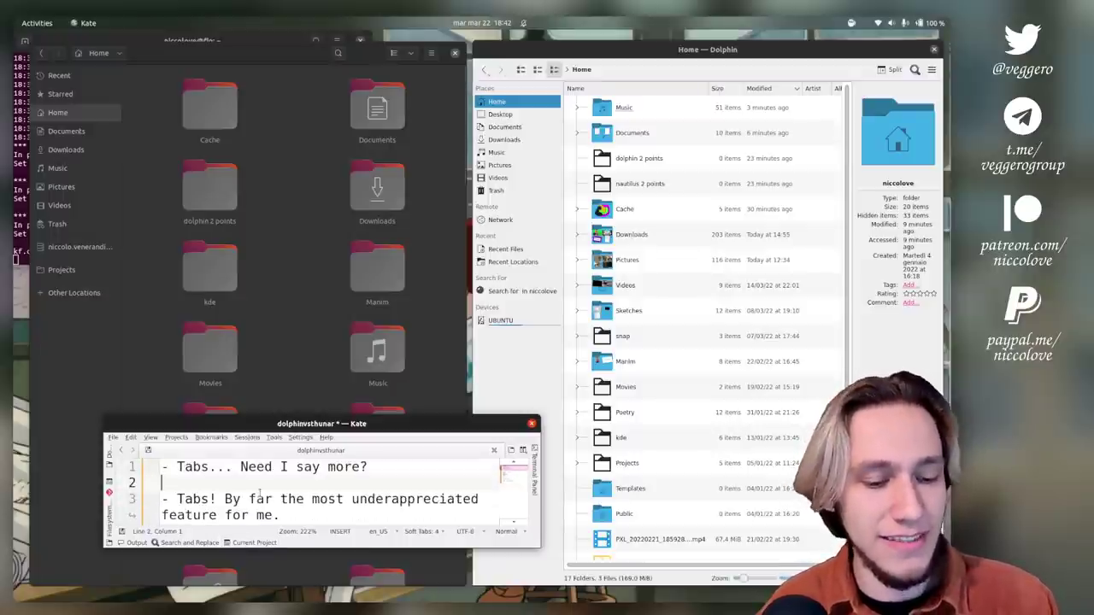
- Replace the notes with the criteria list: folder tree, sorting methods, thumbnail view, search, collapsible grouping
{"action": "key", "text": "ctrl+a"}
{"action": "key", "text": "ctrl+v"}
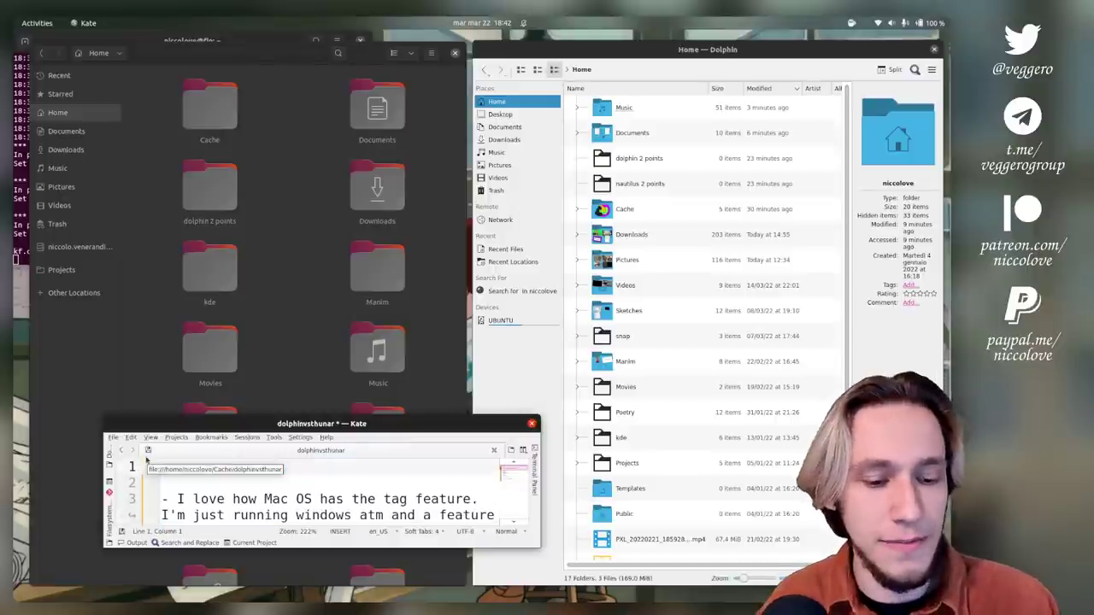
{"action": "key", "text": "Delete"}
{"action": "key", "text": "Delete"}
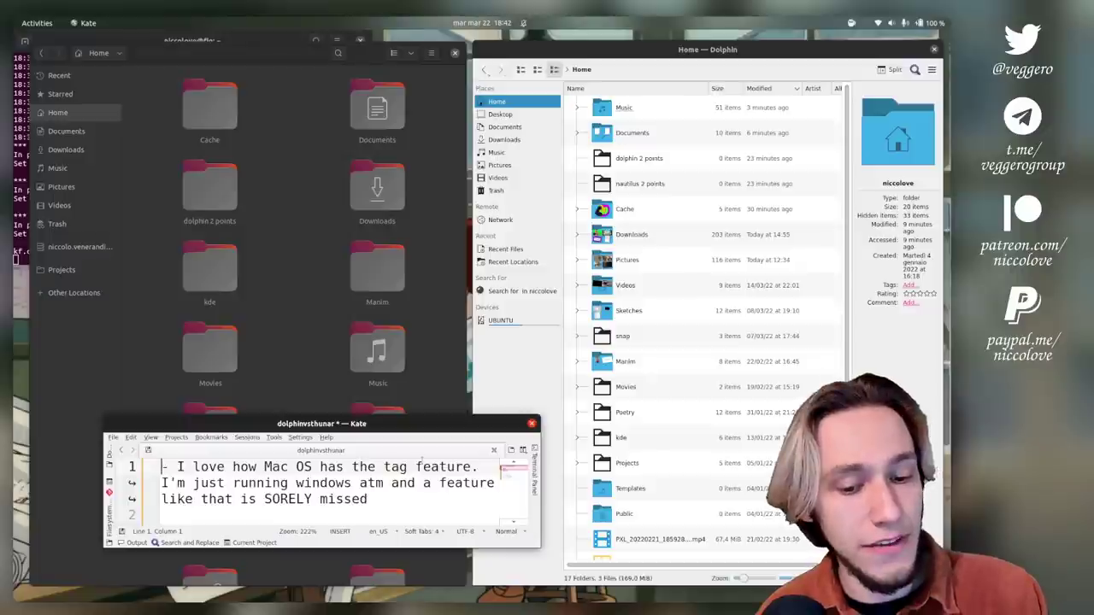
{"action": "key", "text": "ctrl+a"}
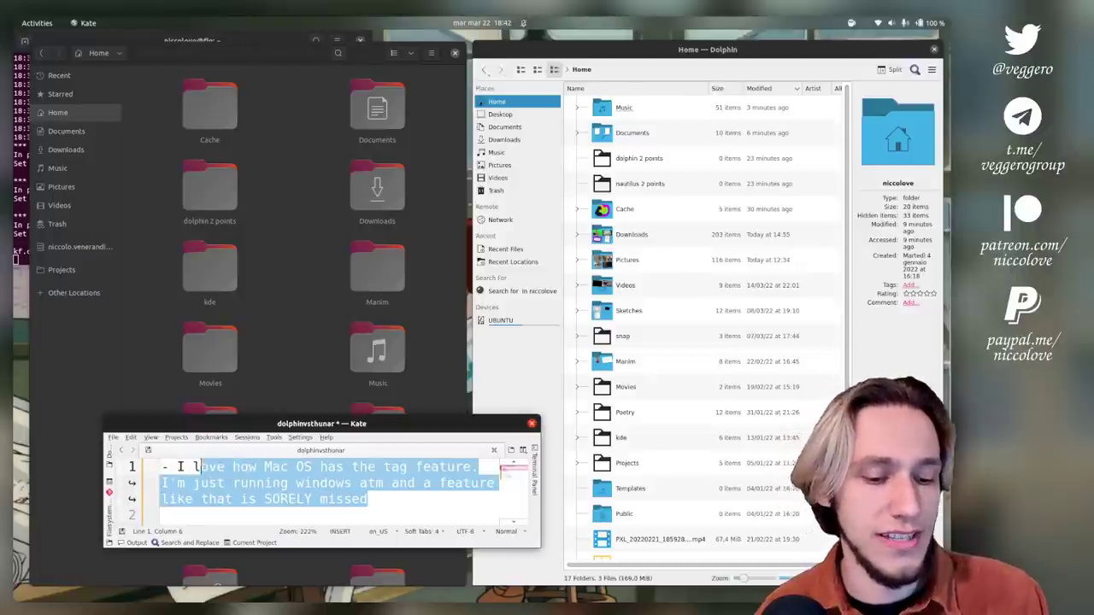
{"action": "key", "text": "ctrl+v"}
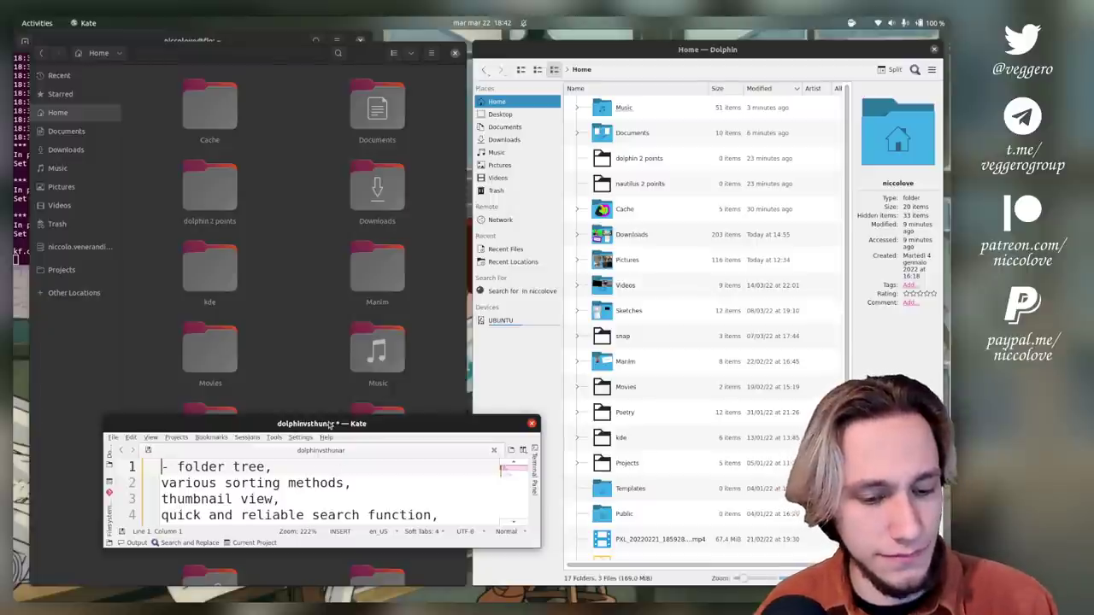
{"action": "left_click_drag", "start_coordinate": [328, 424], "coordinate": [304, 391]}
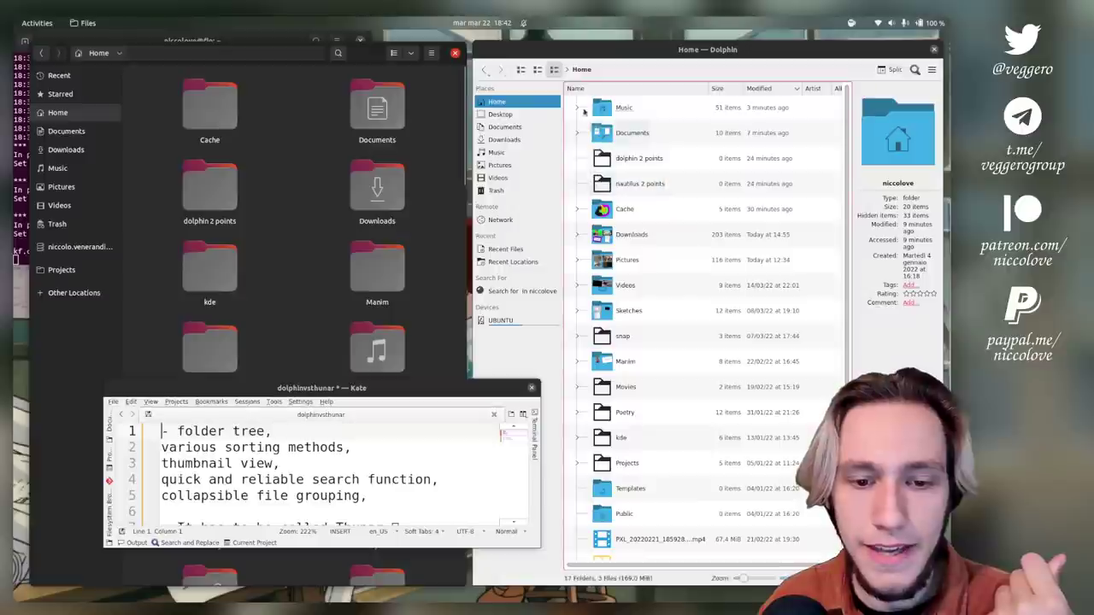
{"action": "left_click", "coordinate": [577, 107]}
{"action": "left_click", "coordinate": [603, 134]}
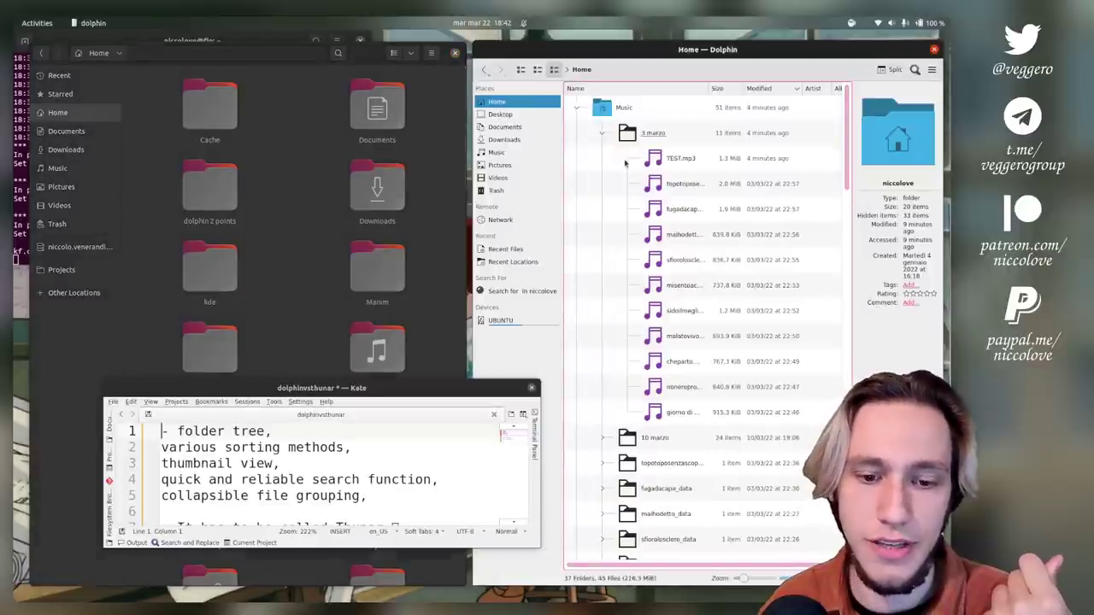
{"action": "left_click", "coordinate": [284, 431]}
{"action": "type", "text": "DOLPHIN"}
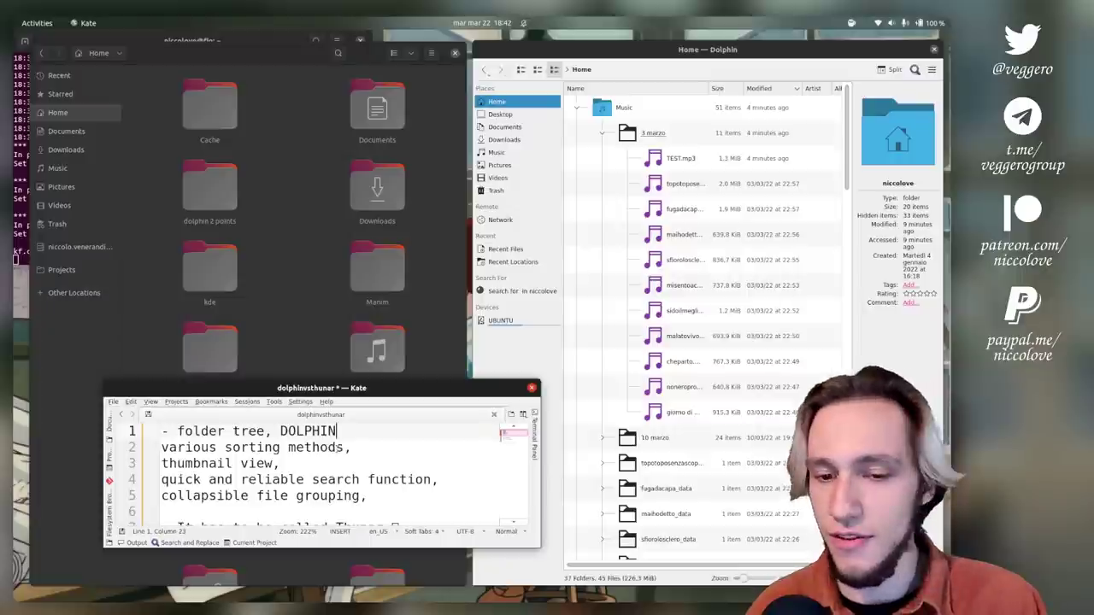
{"action": "left_click", "coordinate": [262, 244]}
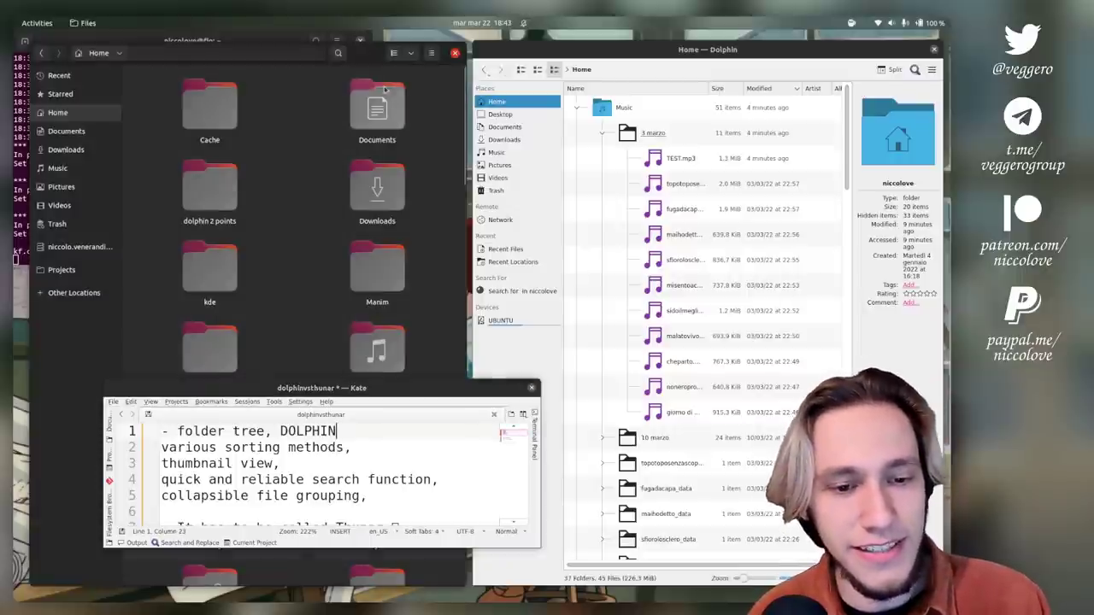
{"action": "left_click", "coordinate": [410, 54]}
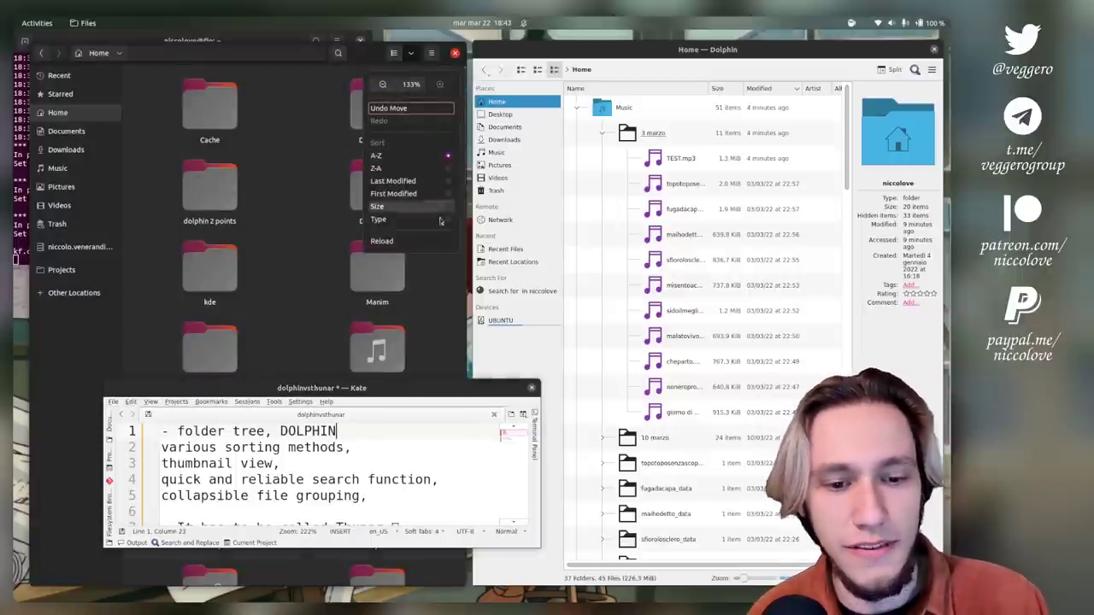
{"action": "left_click", "coordinate": [586, 48]}
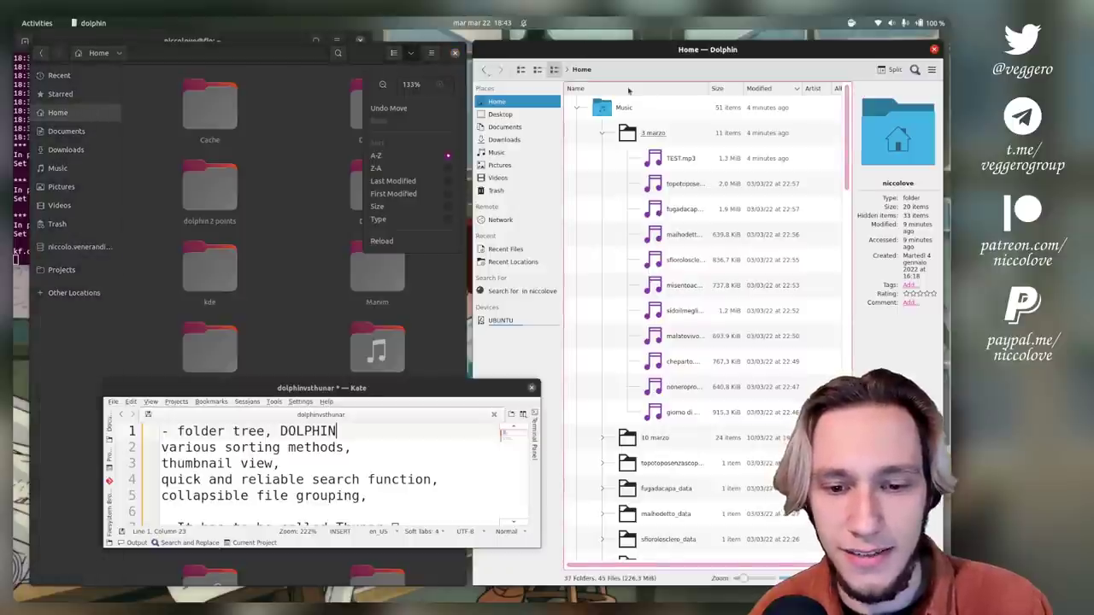
{"action": "right_click", "coordinate": [826, 120]}
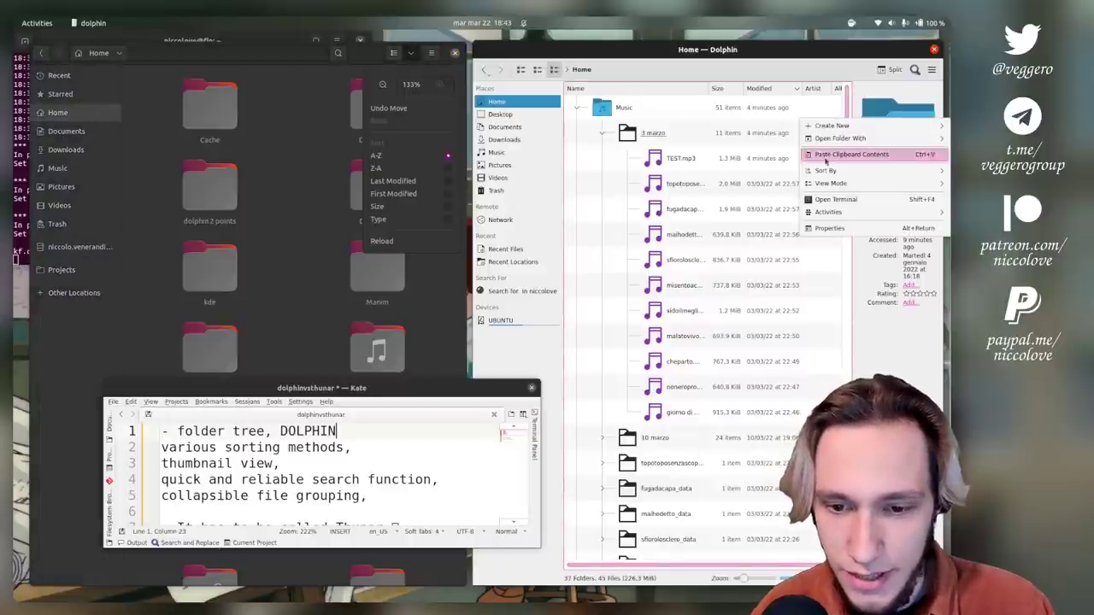
{"action": "mouse_move", "coordinate": [827, 170]}
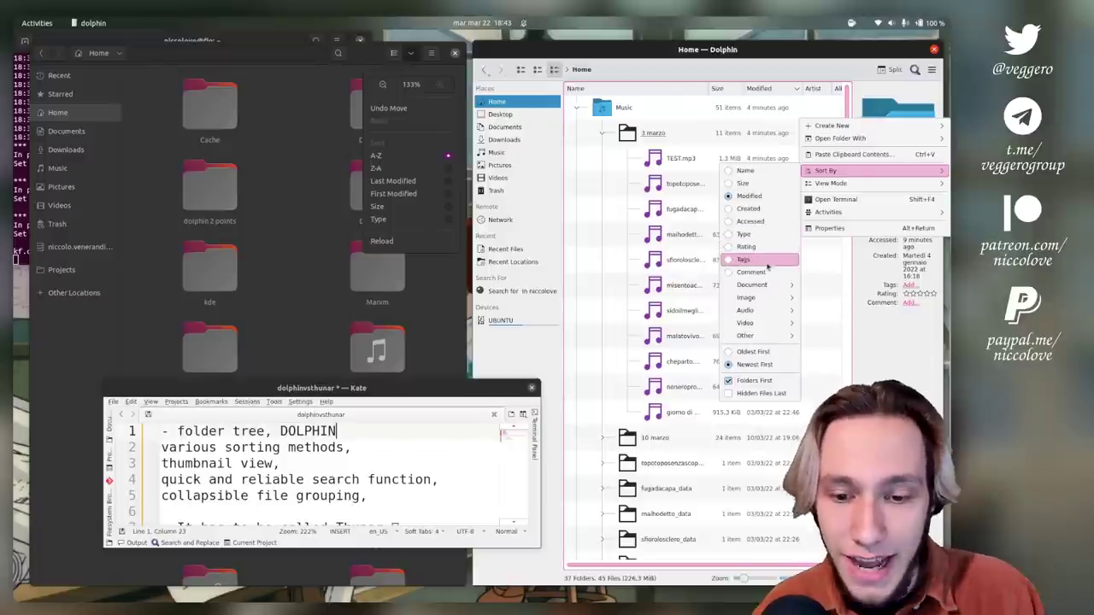
{"action": "mouse_move", "coordinate": [767, 287]}
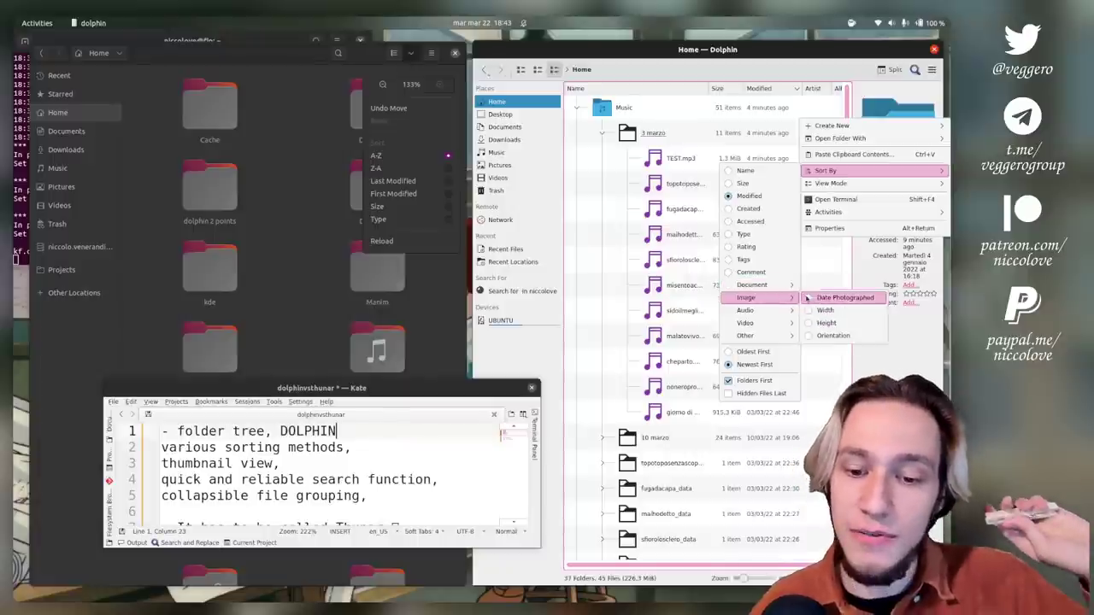
{"action": "mouse_move", "coordinate": [752, 311]}
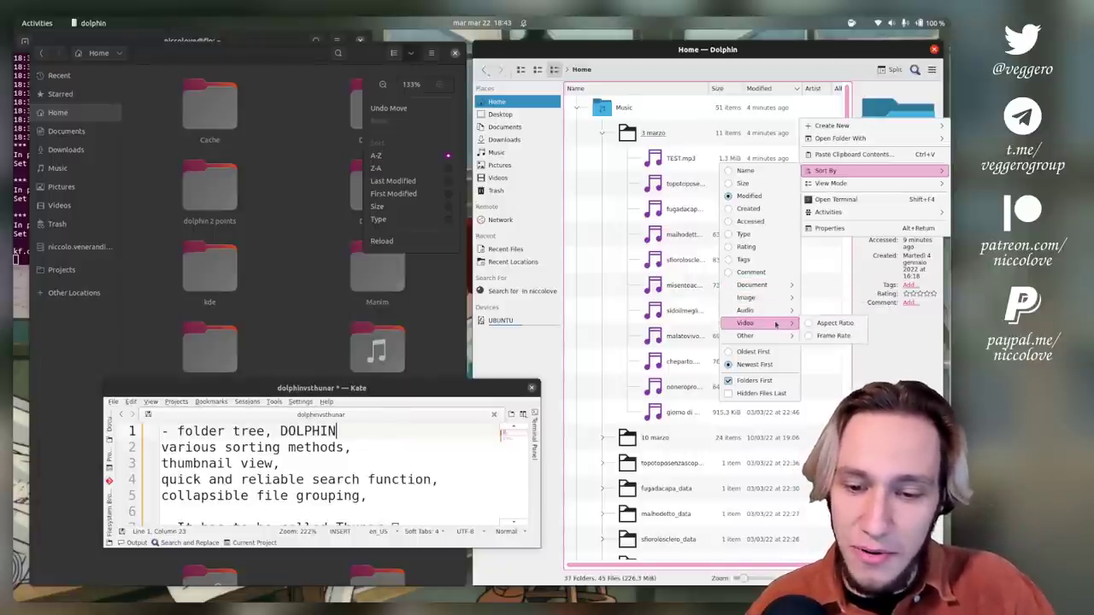
{"action": "mouse_move", "coordinate": [770, 335]}
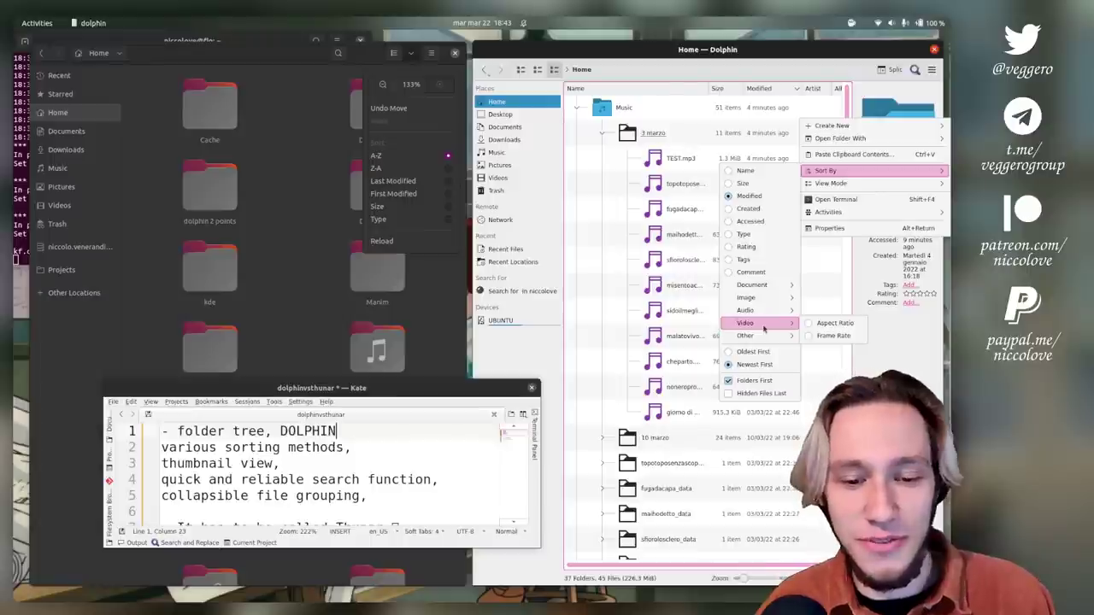
{"action": "left_click", "coordinate": [370, 443]}
- Append 'DOLPHIN' to the sorting methods line in the Kate notes
{"action": "left_click", "coordinate": [370, 442]}
{"action": "type", "text": "DOLPHIN"}
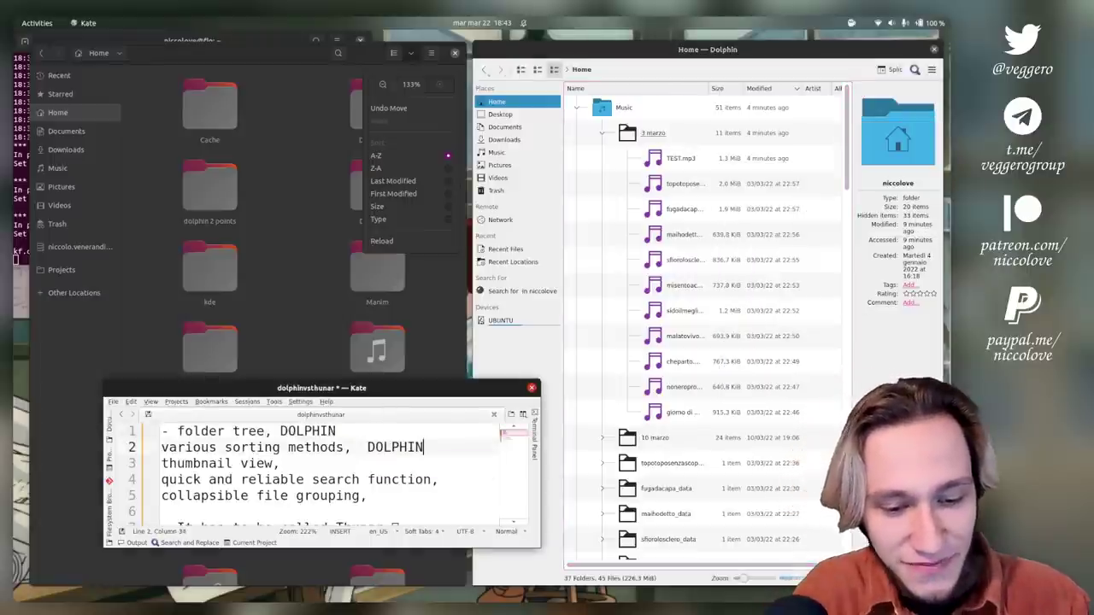
{"action": "left_click", "coordinate": [284, 463]}
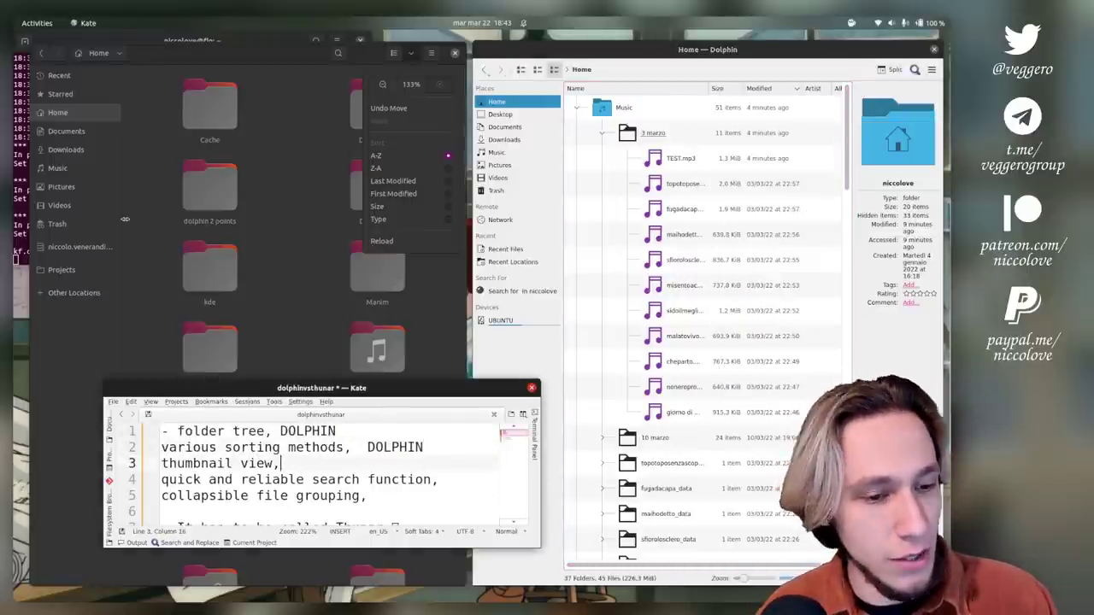
- Open Pictures in Files and Dolphin, with Dolphin in Icons view and enlarged thumbnails
{"action": "left_click", "coordinate": [85, 187]}
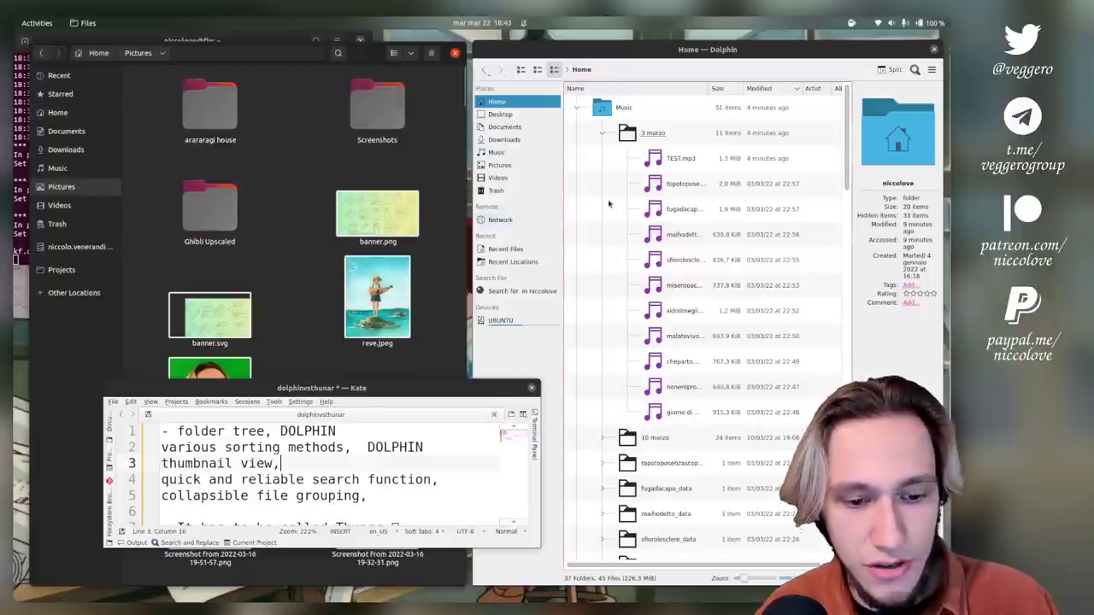
{"action": "left_click", "coordinate": [506, 166]}
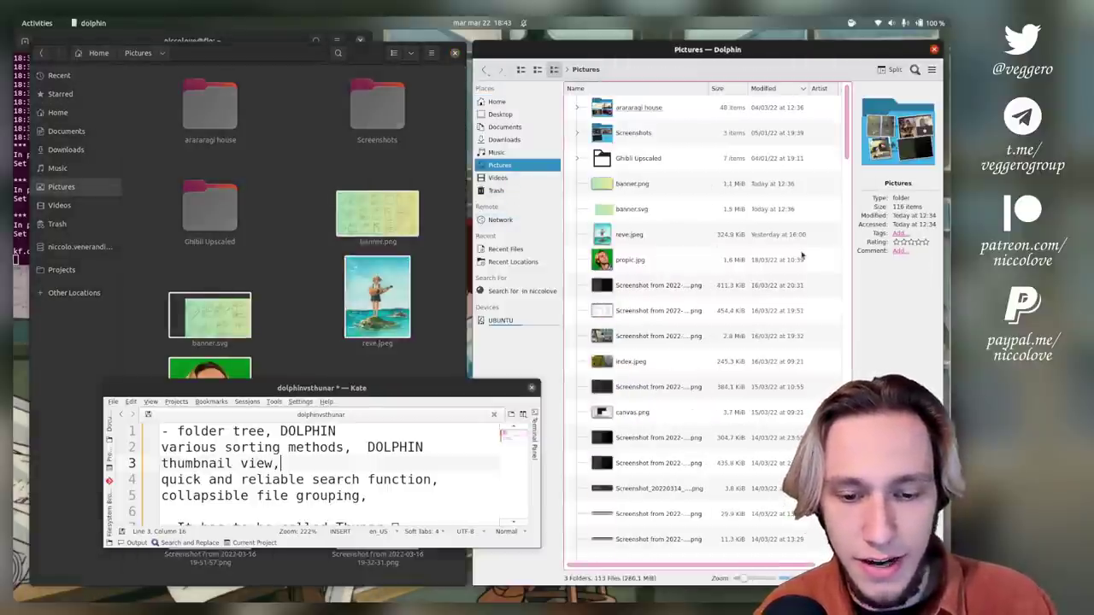
{"action": "key", "text": "ctrl+1"}
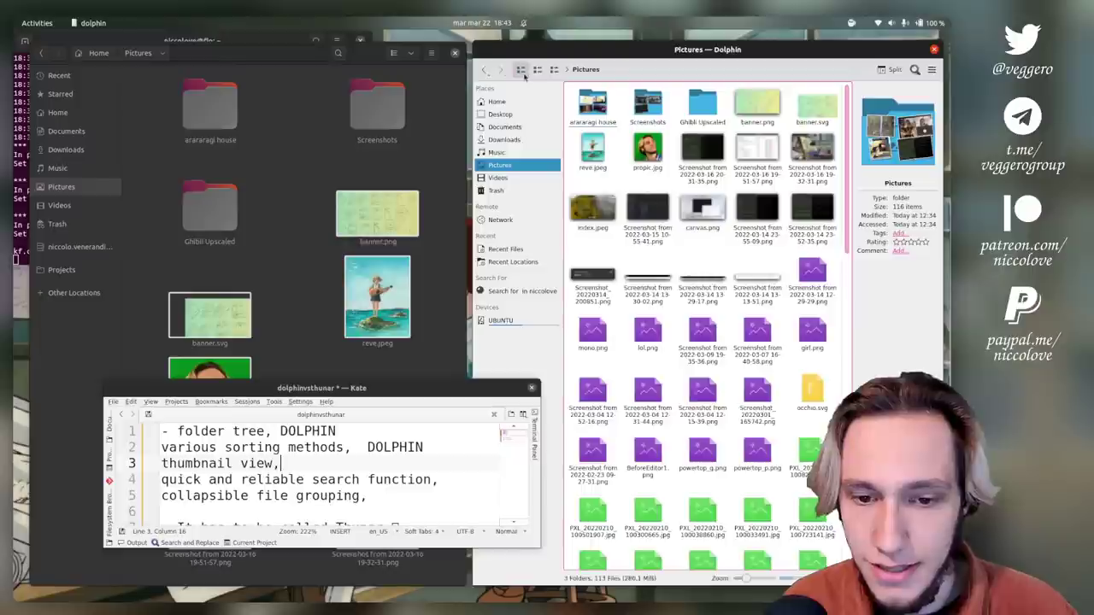
{"action": "key", "text": "ctrl+plus"}
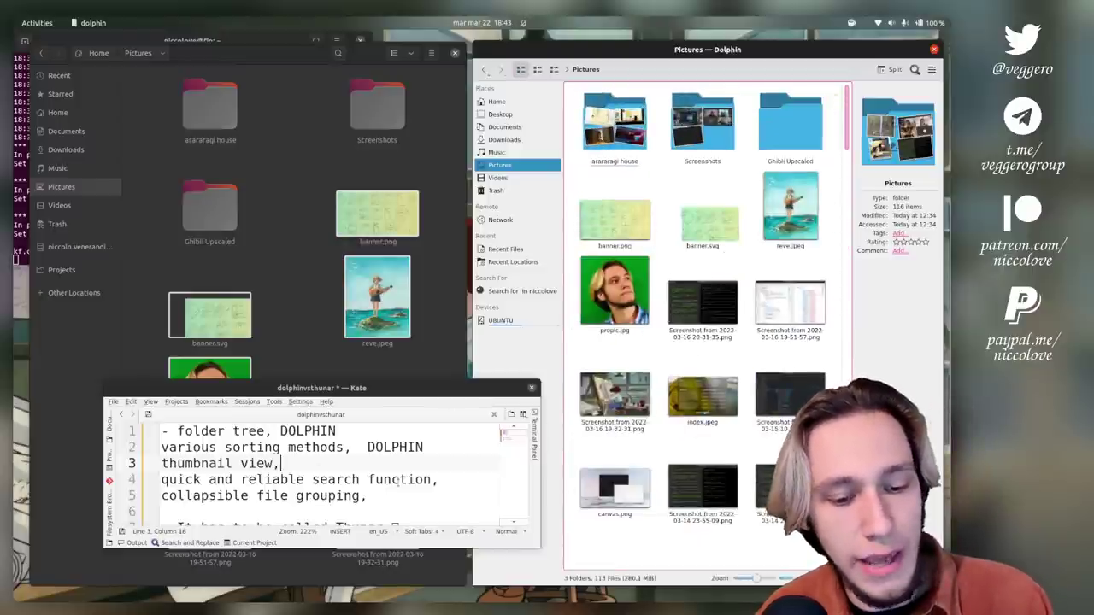
- Delete the 'quick and reliable search function' line from the notes
{"action": "left_click_drag", "start_coordinate": [472, 477], "coordinate": [162, 479]}
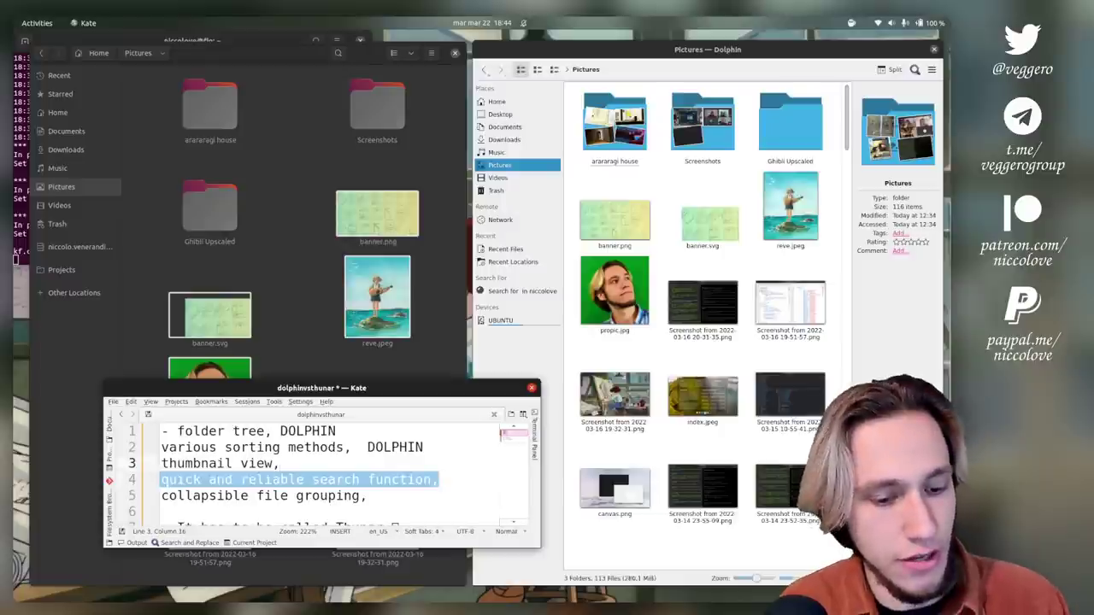
{"action": "key", "text": "BackSpace"}
{"action": "key", "text": "BackSpace"}
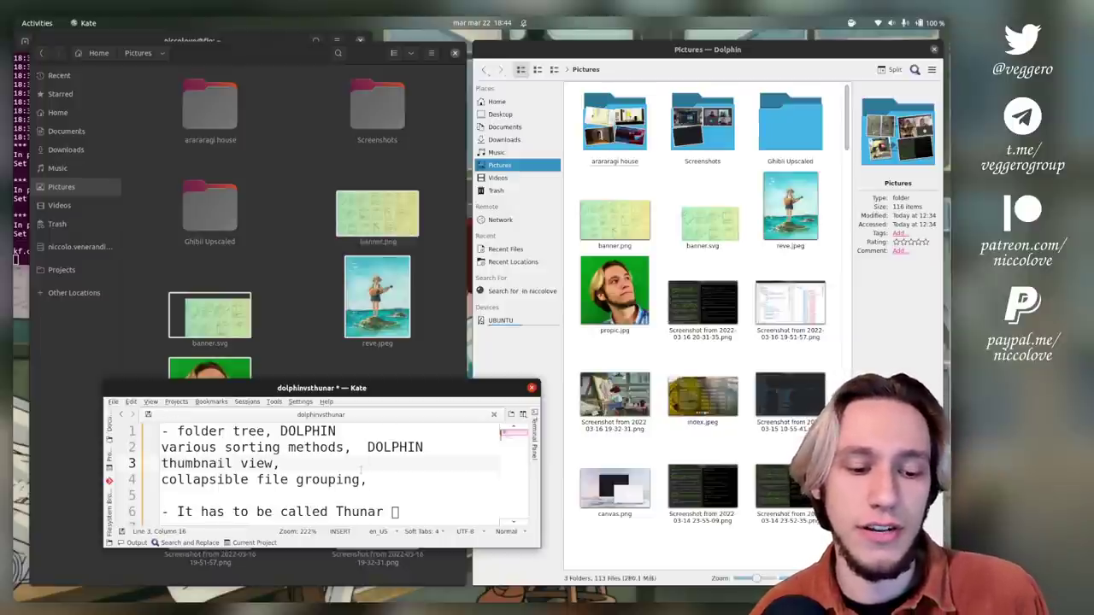
{"action": "left_click_drag", "start_coordinate": [410, 447], "coordinate": [266, 430]}
- Undo the stray paste and delete the first four compared criteria from the notes
{"action": "middle_click", "coordinate": [266, 431]}
{"action": "key", "text": "ctrl+z"}
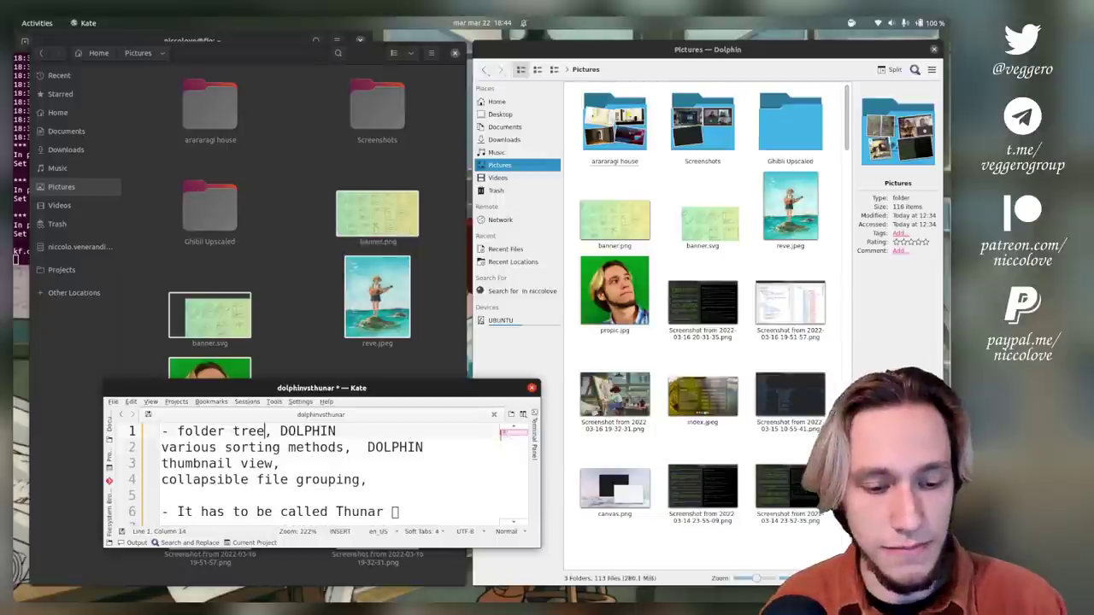
{"action": "left_click_drag", "start_coordinate": [367, 479], "coordinate": [104, 399]}
{"action": "key", "text": "BackSpace"}
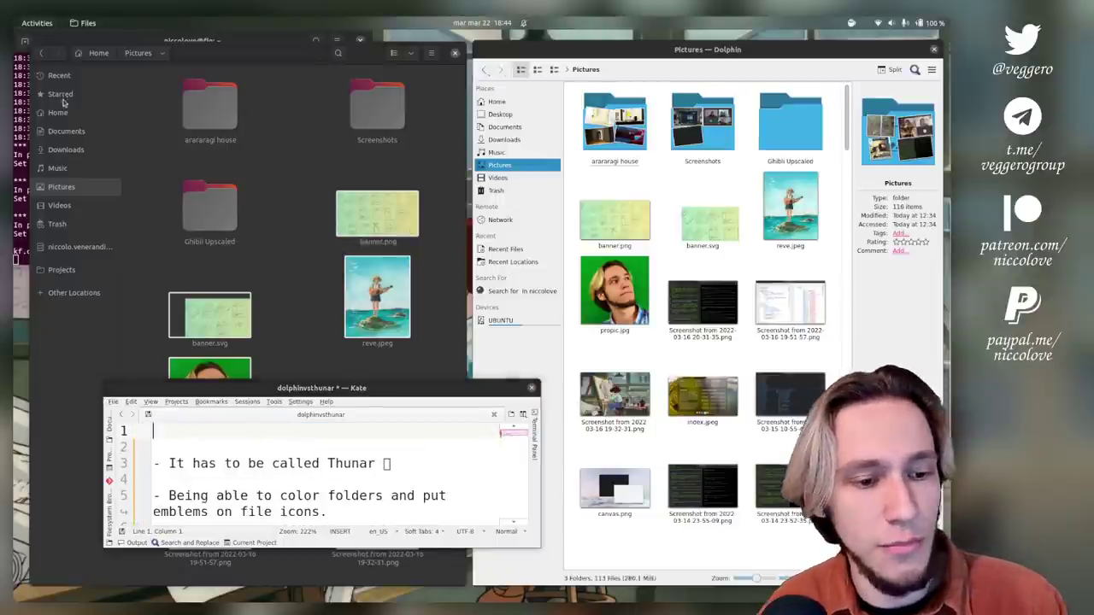
- Show Home in both file managers and rename 'nautilus 2 points' to 'dolphin 3 points'
{"action": "left_click", "coordinate": [58, 112]}
{"action": "left_click", "coordinate": [498, 101]}
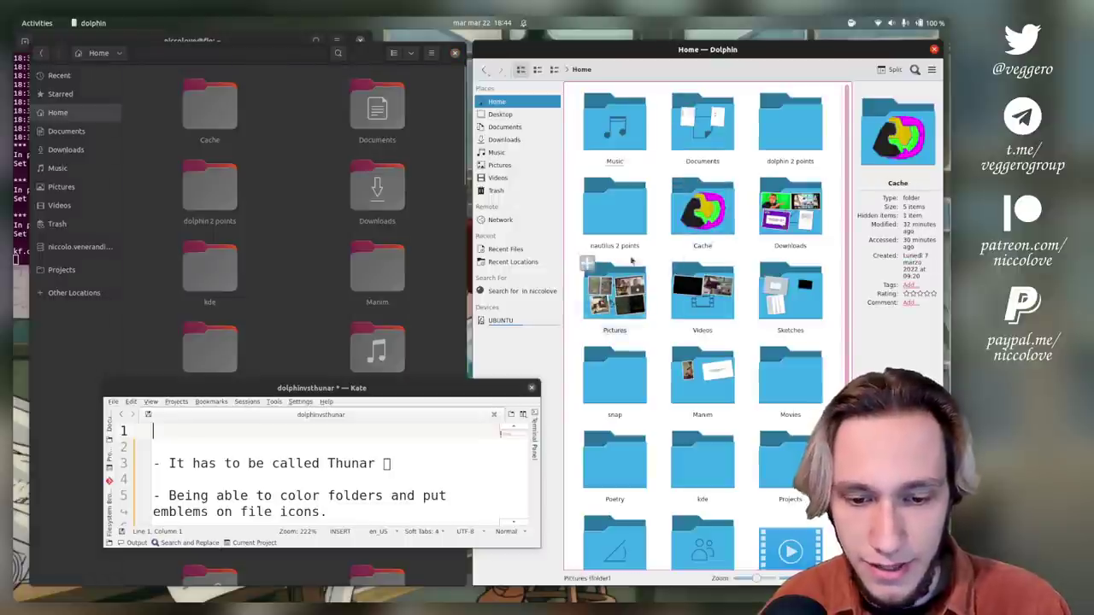
{"action": "right_click", "coordinate": [796, 144]}
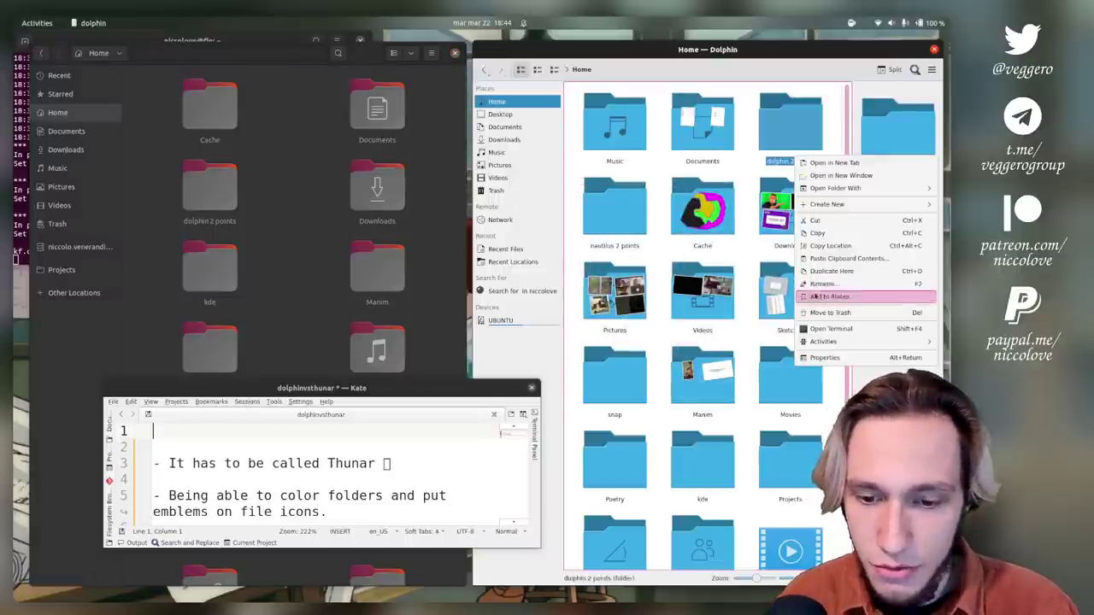
{"action": "left_click", "coordinate": [808, 288]}
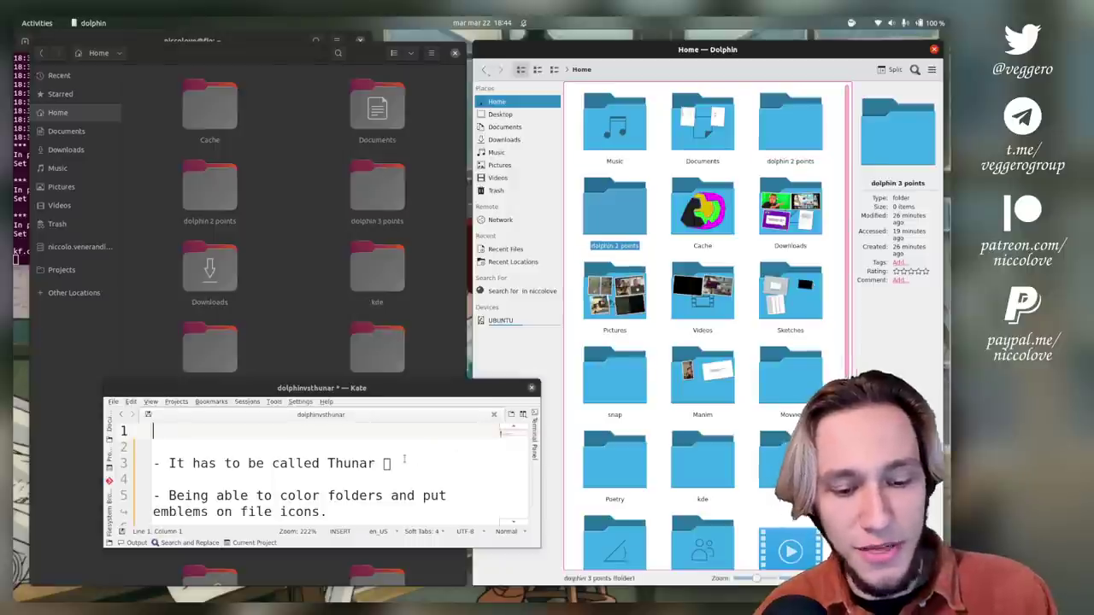
{"action": "right_click", "coordinate": [210, 193]}
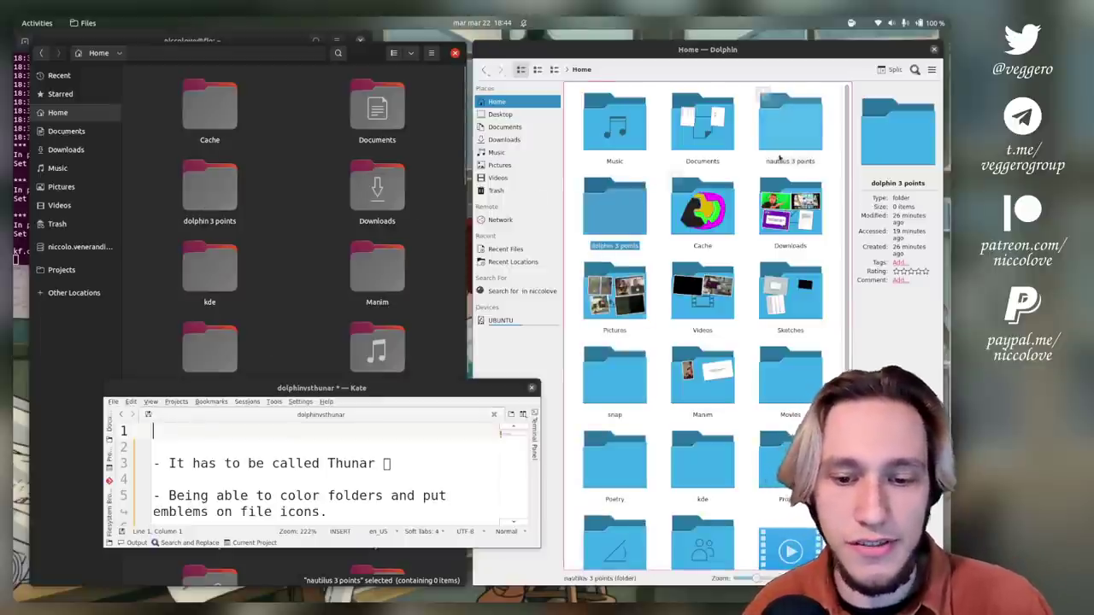
- Change 'Thunar' to 'Nautilus' in the notes, then delete the 'It has to be called' line
{"action": "left_click", "coordinate": [745, 169]}
{"action": "left_click", "coordinate": [419, 387]}
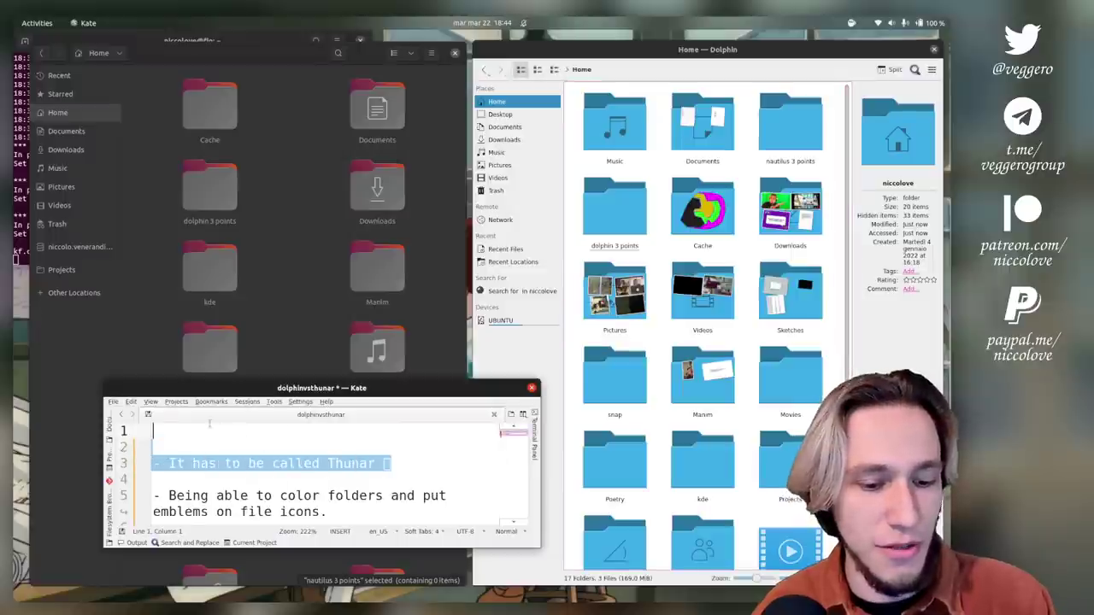
{"action": "left_click", "coordinate": [344, 453]}
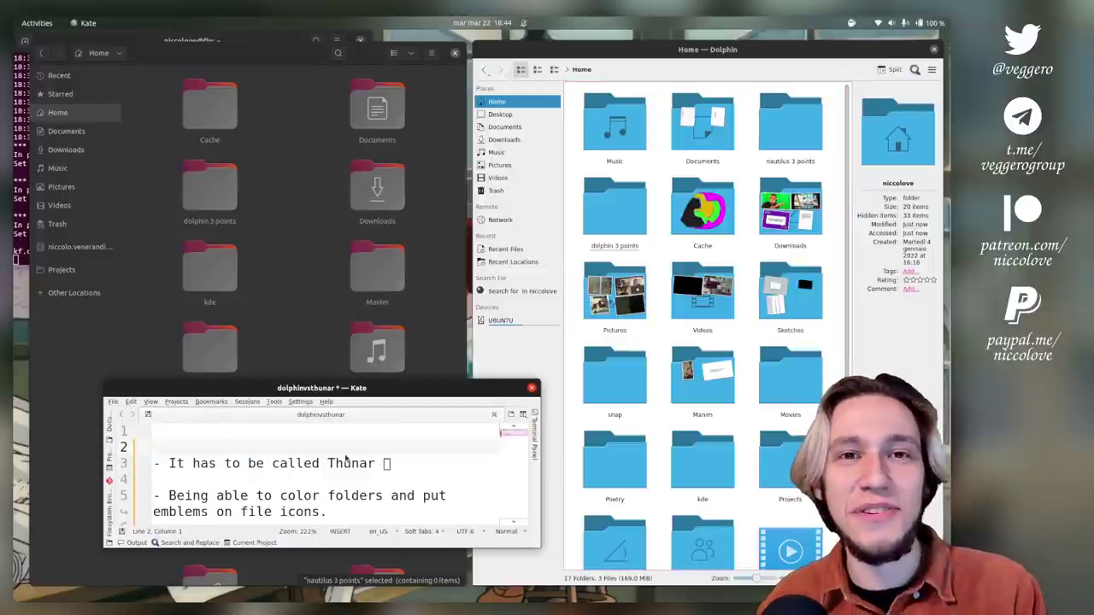
{"action": "double_click", "coordinate": [345, 463]}
{"action": "type", "text": "Nautilus"}
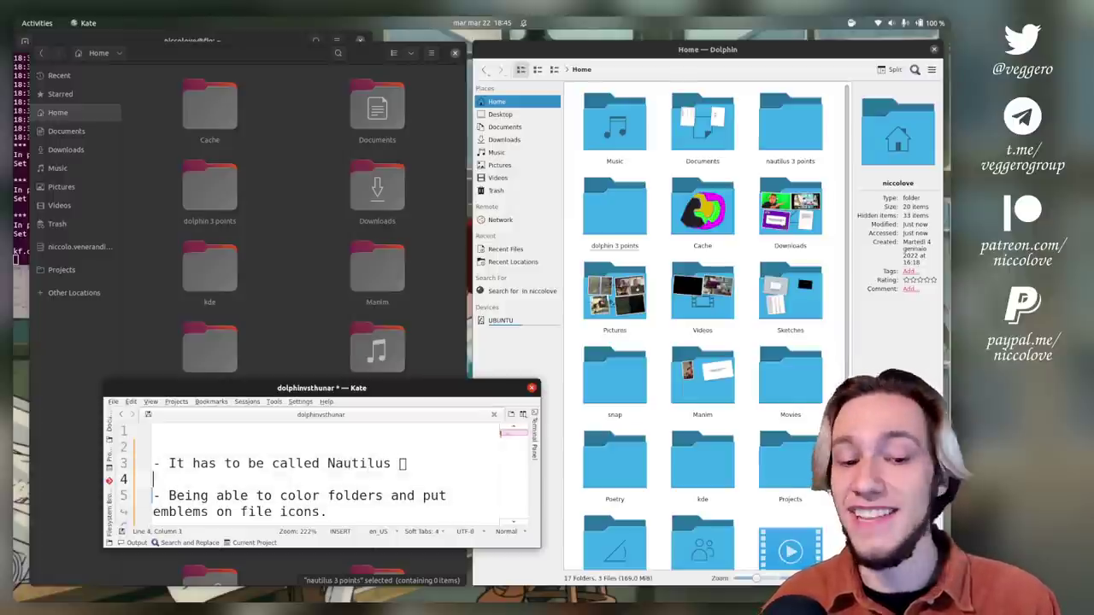
{"action": "left_click_drag", "start_coordinate": [154, 479], "coordinate": [154, 447]}
{"action": "key", "text": "BackSpace"}
{"action": "key", "text": "BackSpace"}
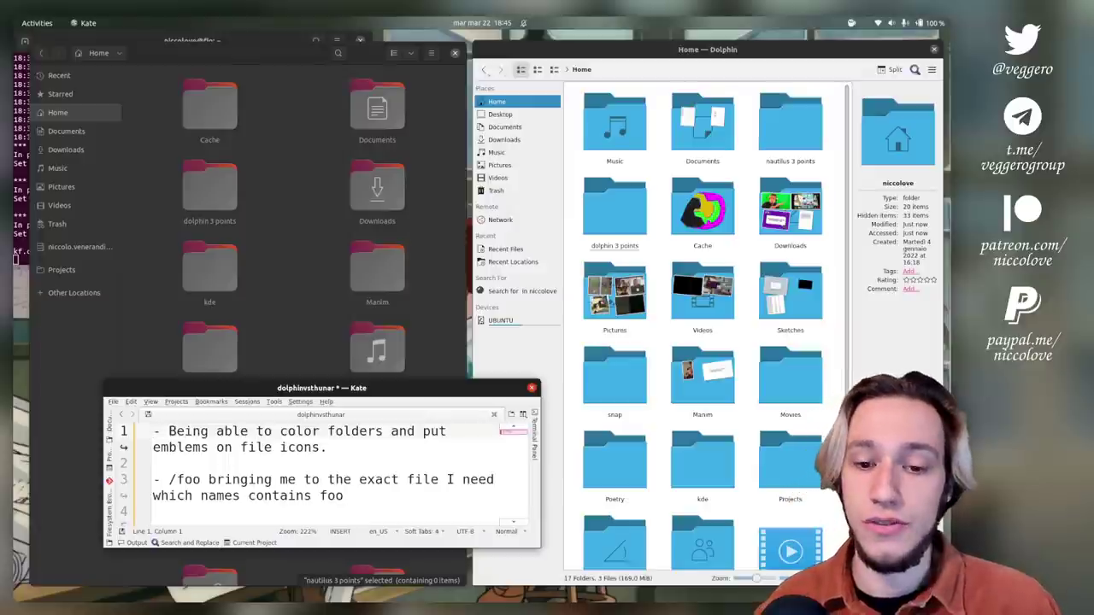
- Give the Music folder the folder-blue icon through its Properties dialog
{"action": "right_click", "coordinate": [616, 136]}
{"action": "left_click", "coordinate": [643, 324]}
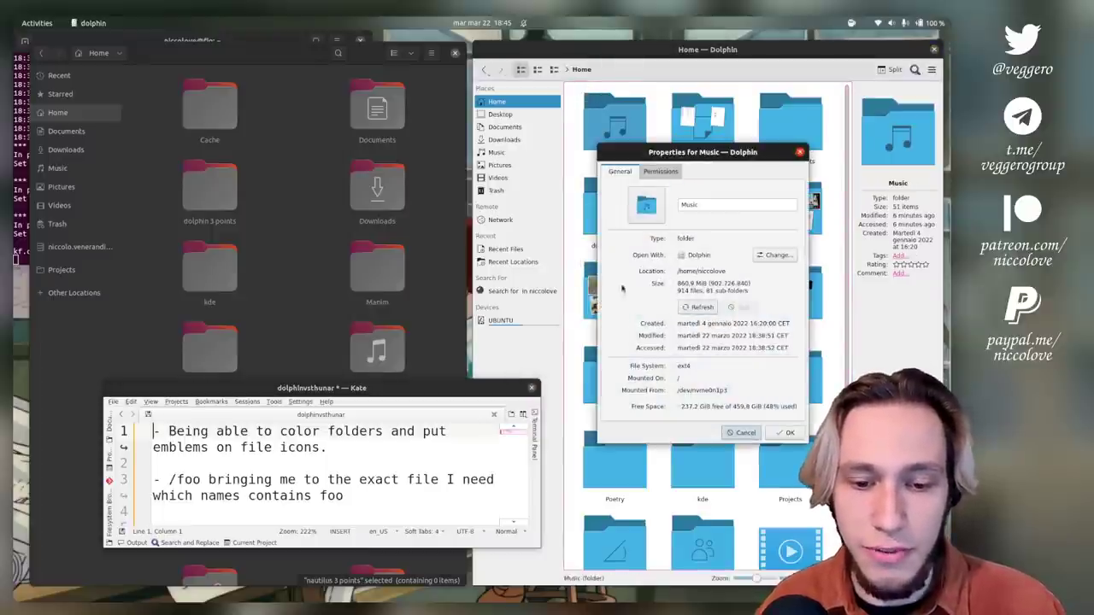
{"action": "left_click", "coordinate": [646, 205]}
{"action": "left_click_drag", "start_coordinate": [754, 230], "coordinate": [675, 176]}
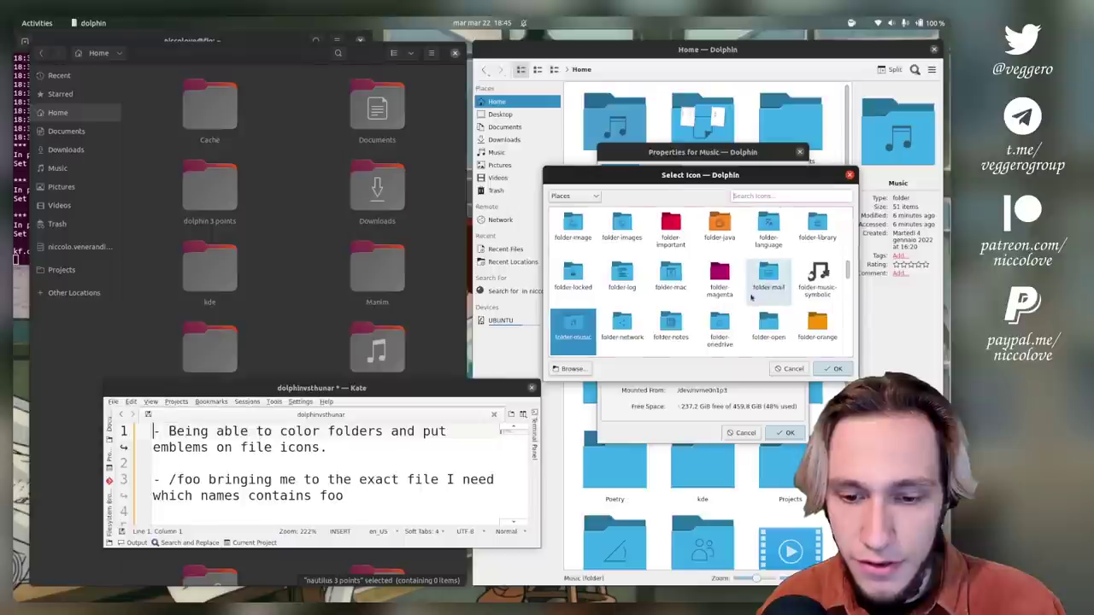
{"action": "scroll", "coordinate": [692, 282], "scroll_direction": "up", "scroll_amount": 5}
{"action": "scroll", "coordinate": [693, 291], "scroll_direction": "down", "scroll_amount": 10}
{"action": "scroll", "coordinate": [692, 292], "scroll_direction": "up", "scroll_amount": 10}
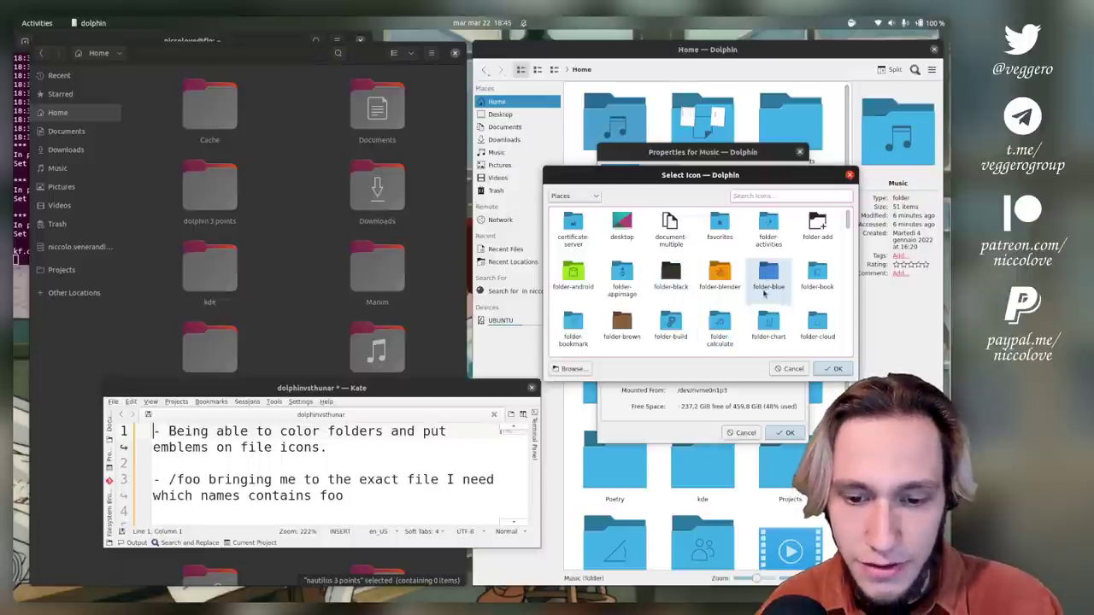
{"action": "left_click", "coordinate": [774, 282]}
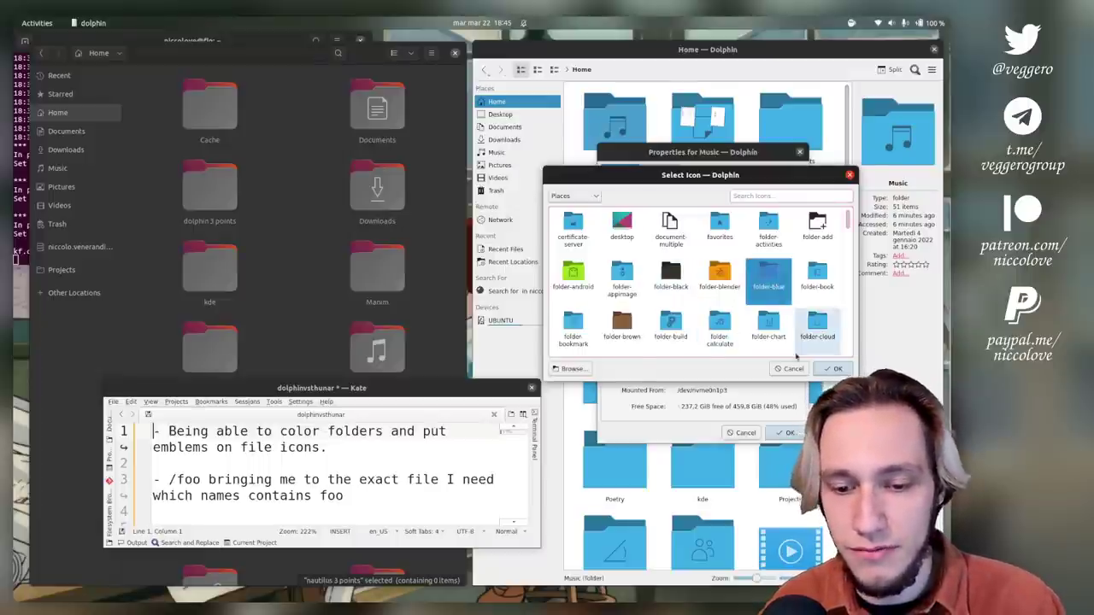
{"action": "double_click", "coordinate": [774, 282]}
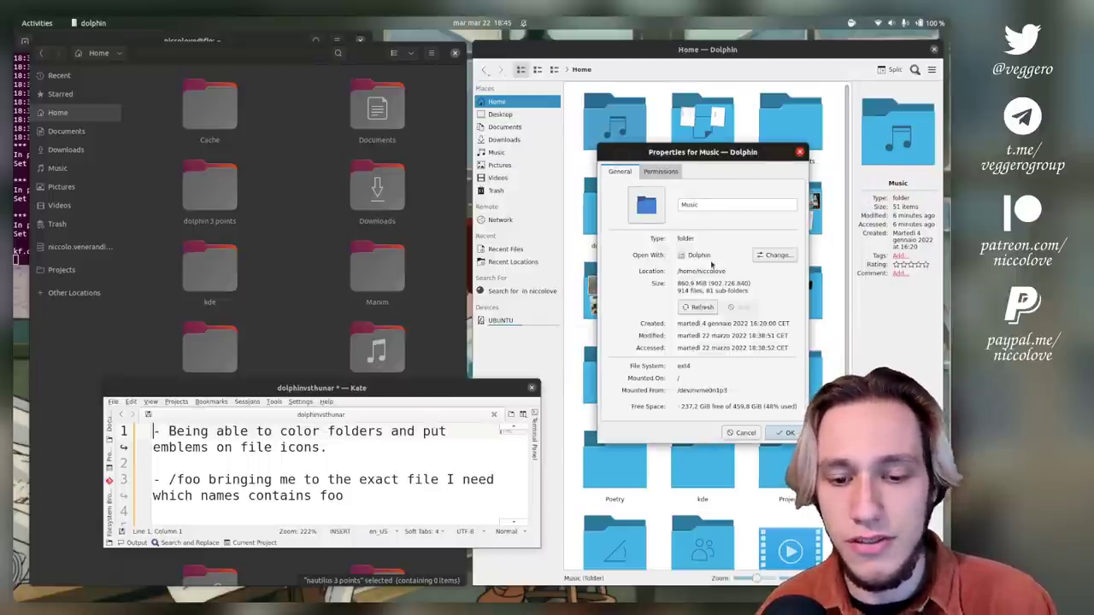
{"action": "left_click", "coordinate": [777, 434]}
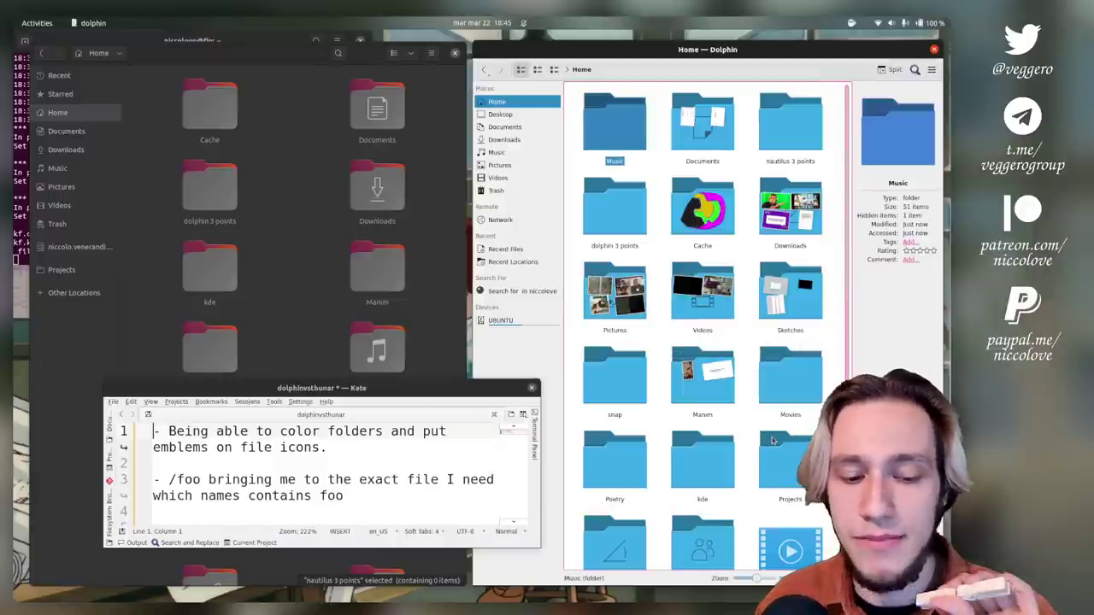
- Open the Sketches folder and inspect editor.html's properties and Information panel
{"action": "left_click", "coordinate": [782, 290]}
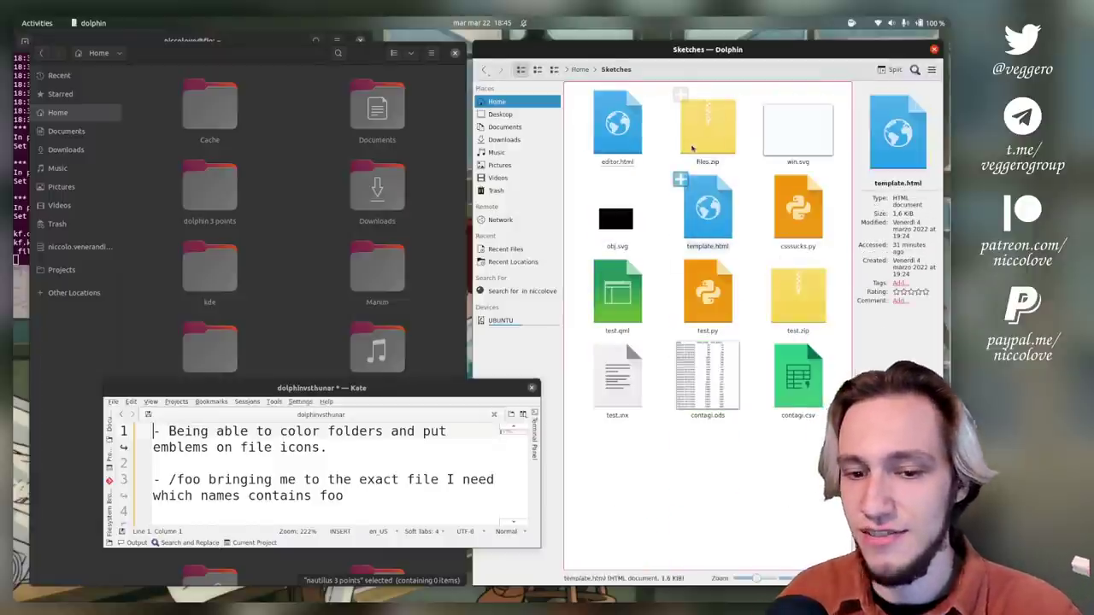
{"action": "right_click", "coordinate": [628, 138]}
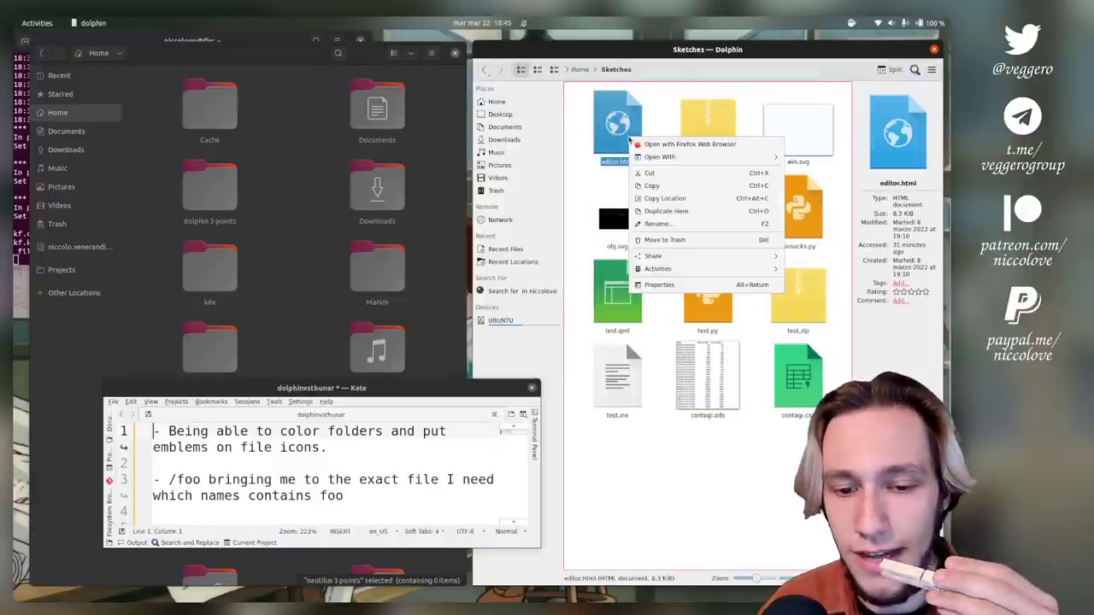
{"action": "left_click", "coordinate": [684, 285]}
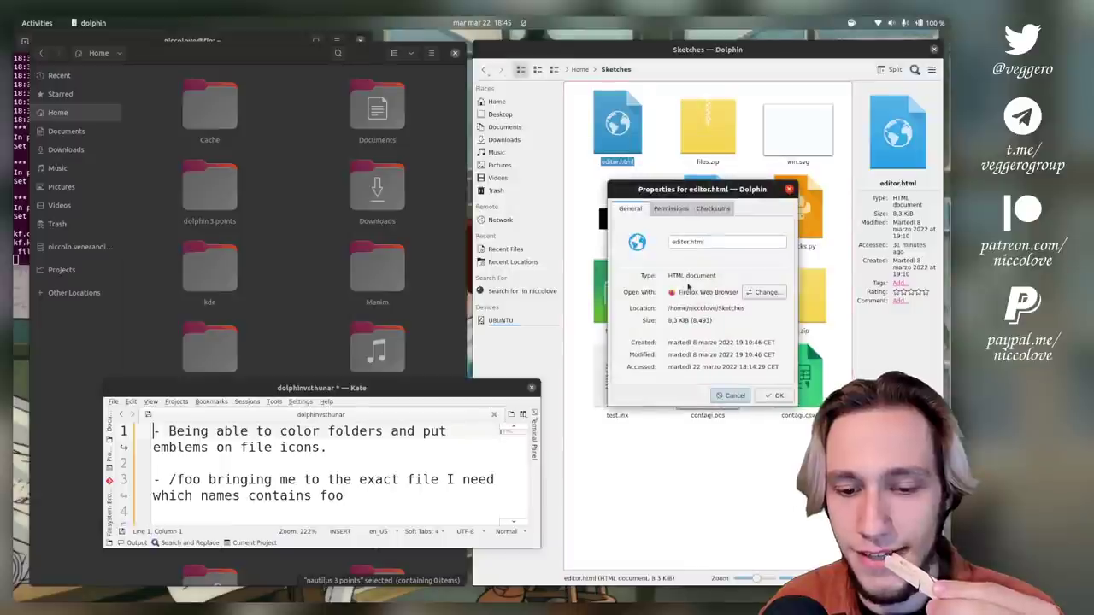
{"action": "key", "text": "Escape"}
{"action": "right_click", "coordinate": [871, 133]}
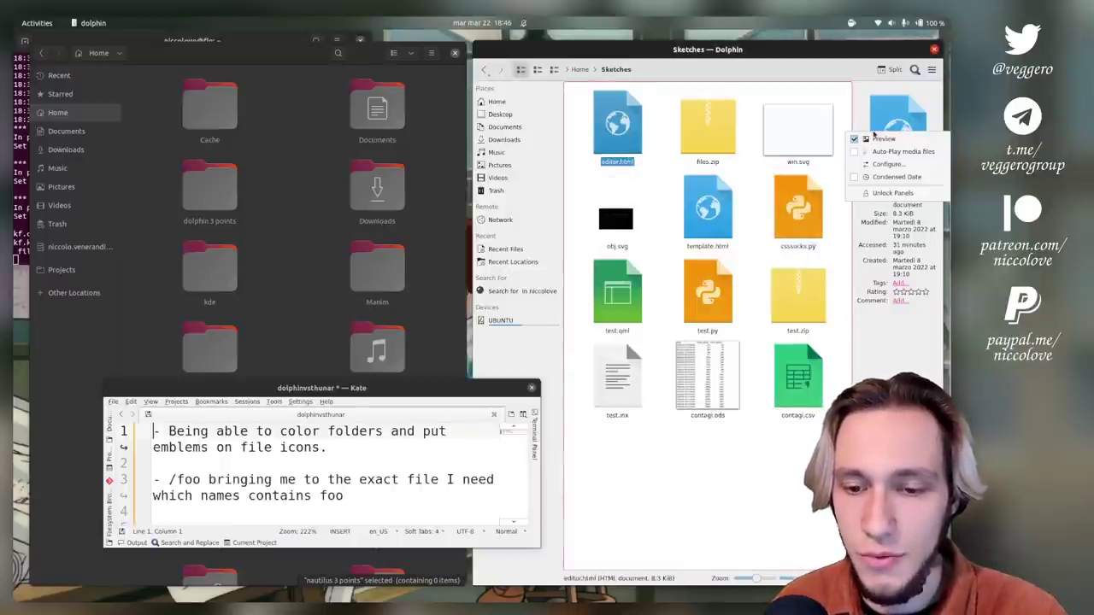
{"action": "right_click", "coordinate": [623, 130]}
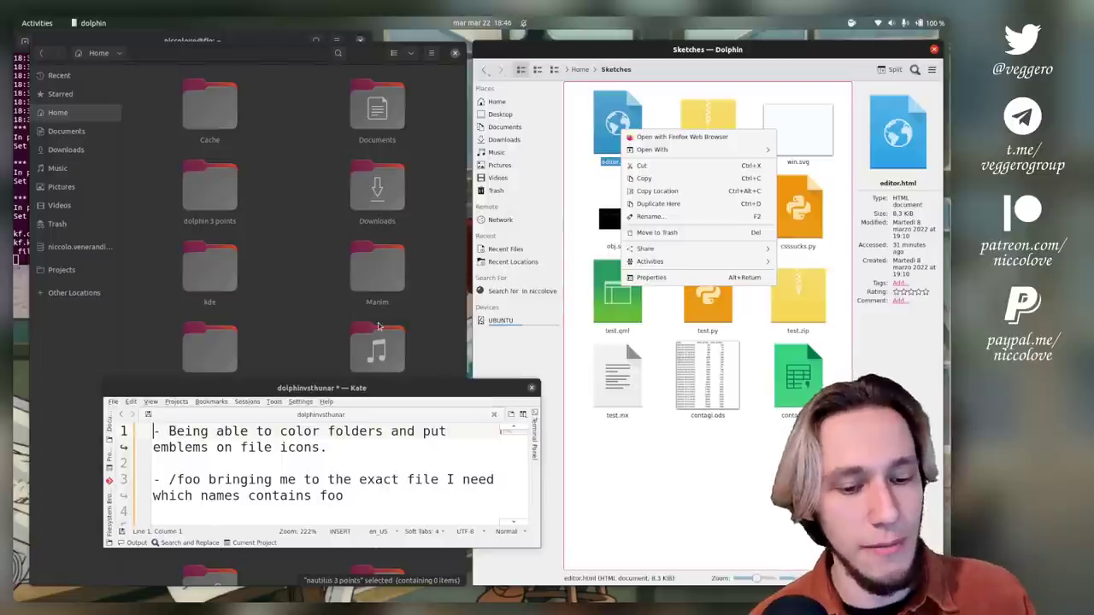
{"action": "left_click", "coordinate": [296, 303]}
{"action": "right_click", "coordinate": [207, 285]}
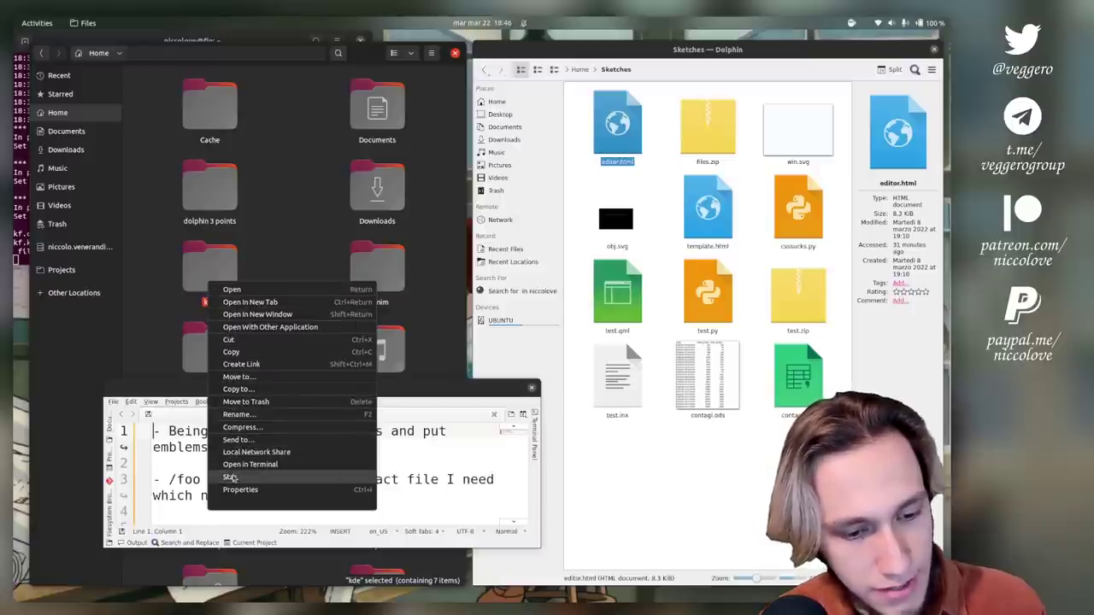
{"action": "left_click", "coordinate": [231, 489]}
{"action": "left_click", "coordinate": [215, 299]}
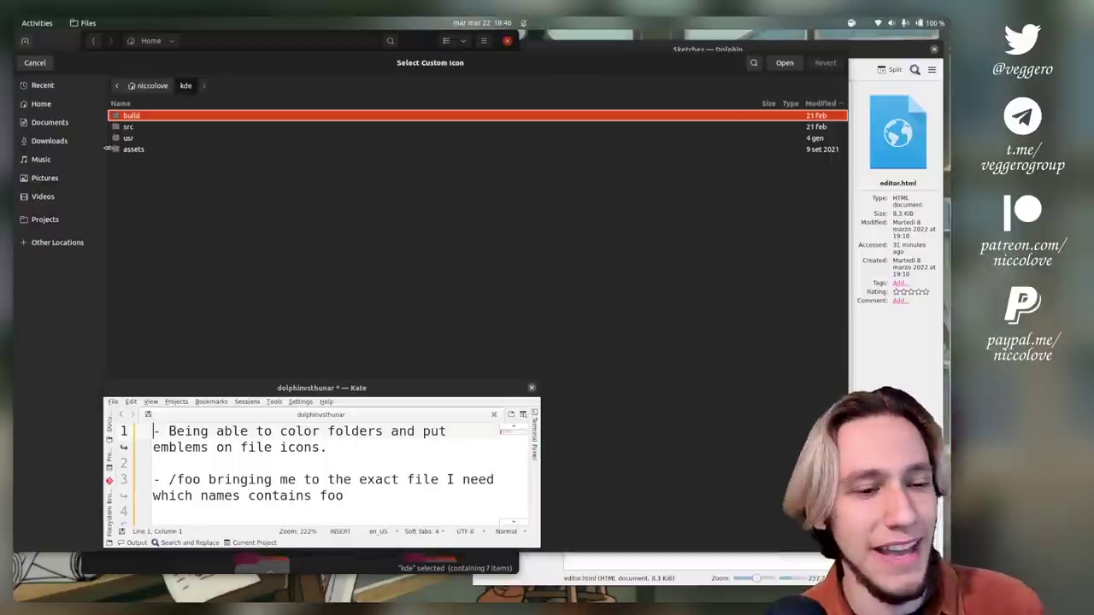
{"action": "left_click", "coordinate": [34, 63]}
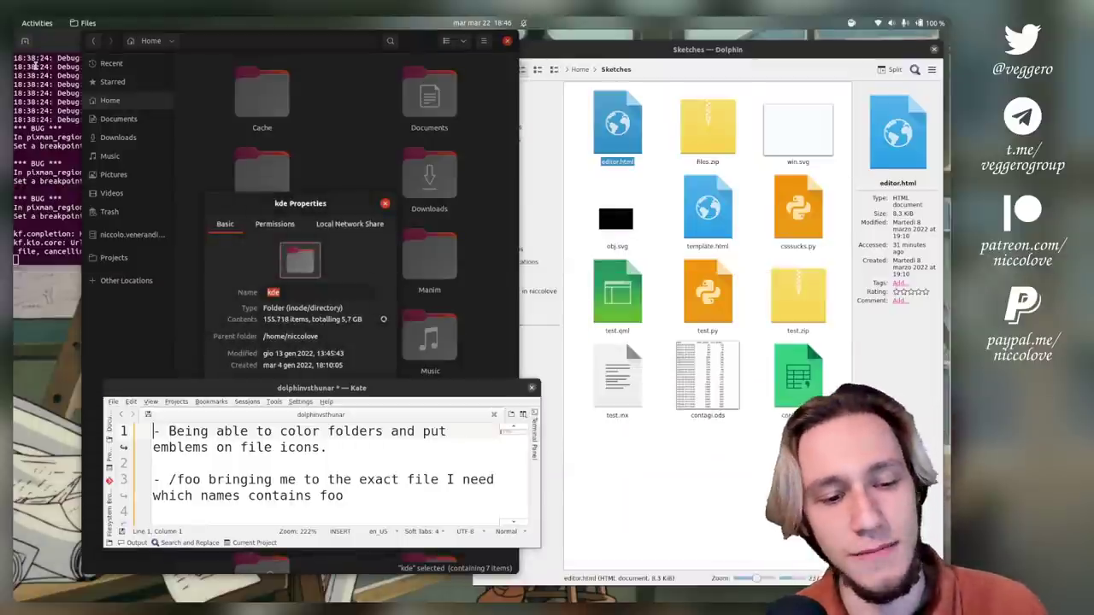
{"action": "left_click", "coordinate": [286, 224]}
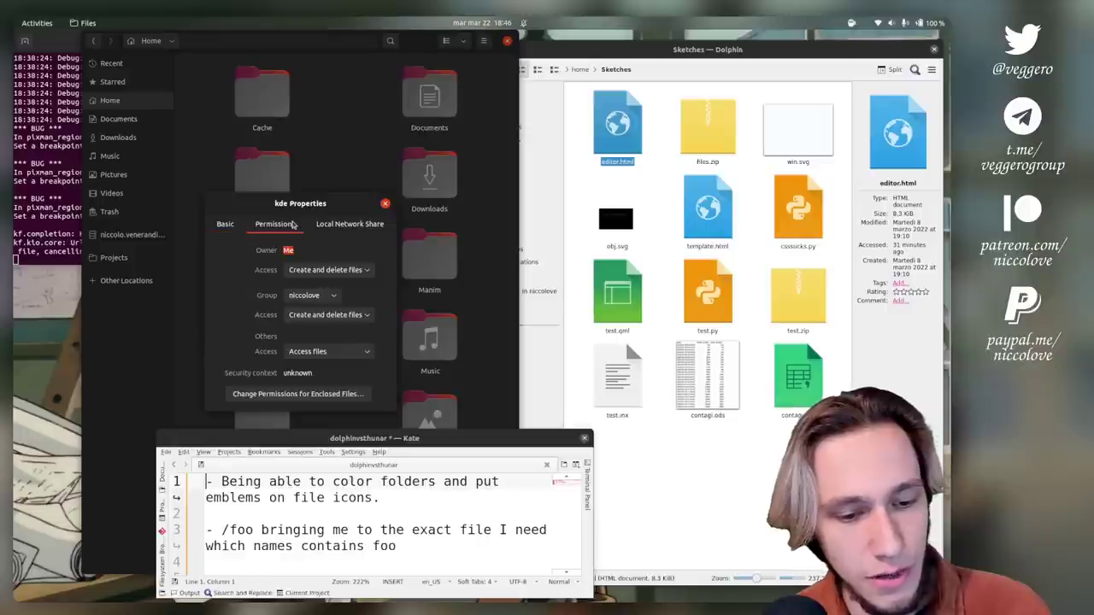
{"action": "left_click", "coordinate": [337, 223]}
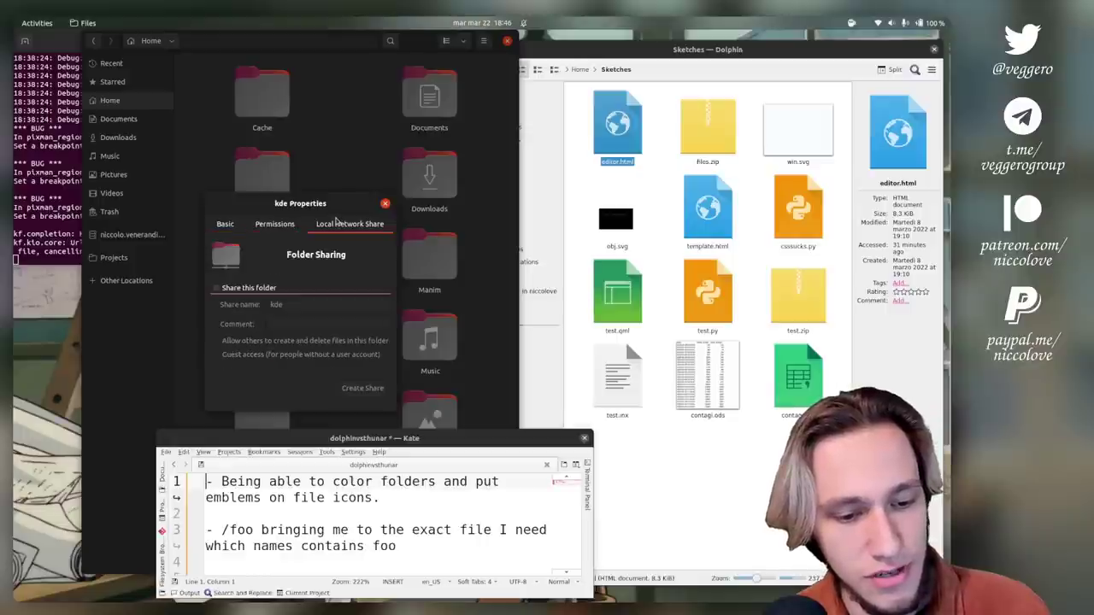
{"action": "left_click", "coordinate": [226, 224]}
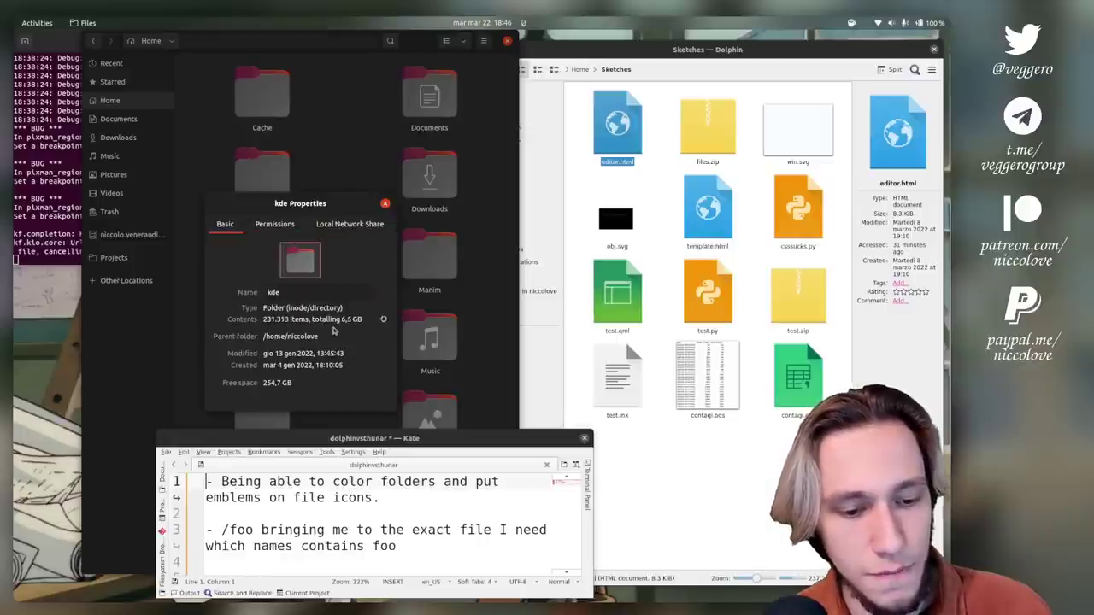
{"action": "left_click", "coordinate": [386, 204]}
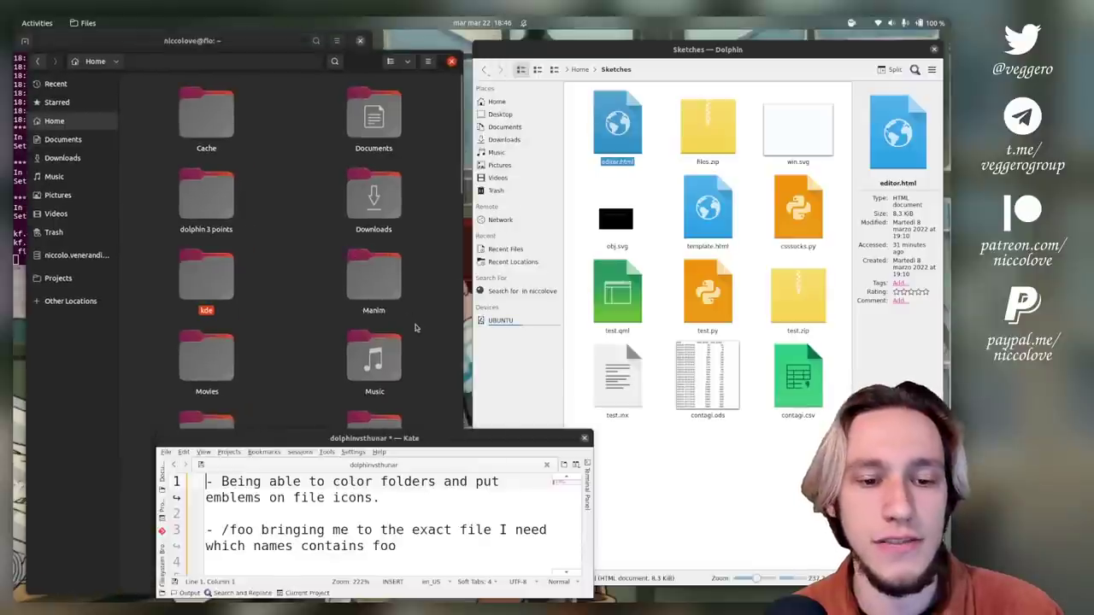
- Delete the folder-colouring note in Kate and take Dolphin up to Home
{"action": "left_click_drag", "start_coordinate": [443, 470], "coordinate": [494, 236]}
{"action": "left_click_drag", "start_coordinate": [450, 266], "coordinate": [255, 218]}
{"action": "key", "text": "BackSpace"}
{"action": "key", "text": "Delete"}
{"action": "key", "text": "Delete"}
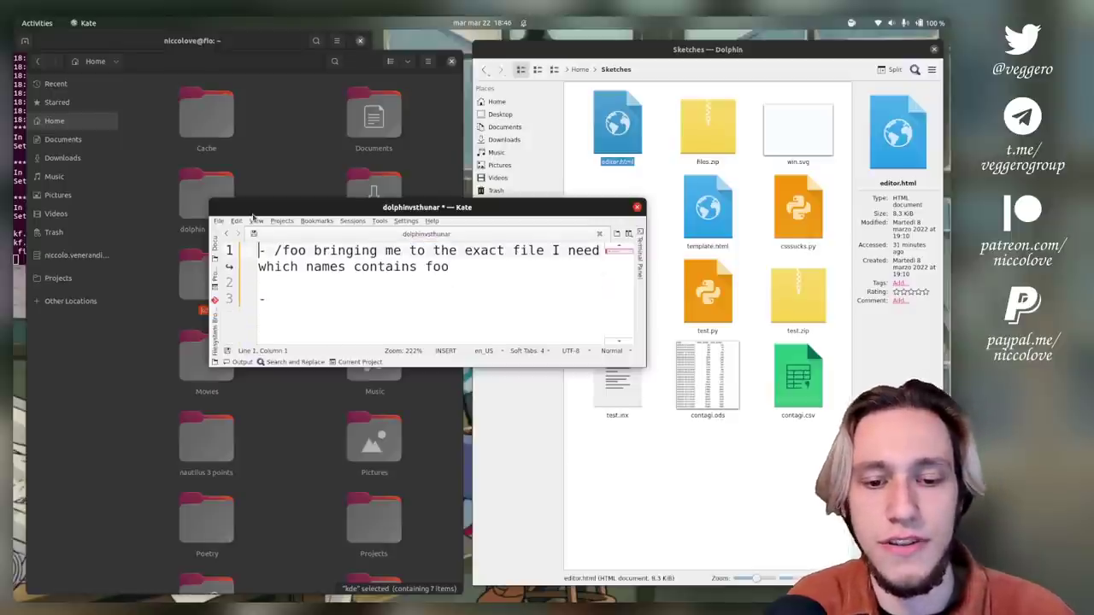
{"action": "left_click", "coordinate": [659, 167]}
{"action": "key", "text": "alt+Up"}
{"action": "left_click_drag", "start_coordinate": [598, 207], "coordinate": [612, 389]}
- Rename 'dolphin 3 points' to 'dolphin 4 points' and clear blank lines below the foo note
{"action": "right_click", "coordinate": [629, 226]}
{"action": "left_click", "coordinate": [649, 353]}
{"action": "type", "text": "dolphin 4 points"}
{"action": "left_click", "coordinate": [276, 478]}
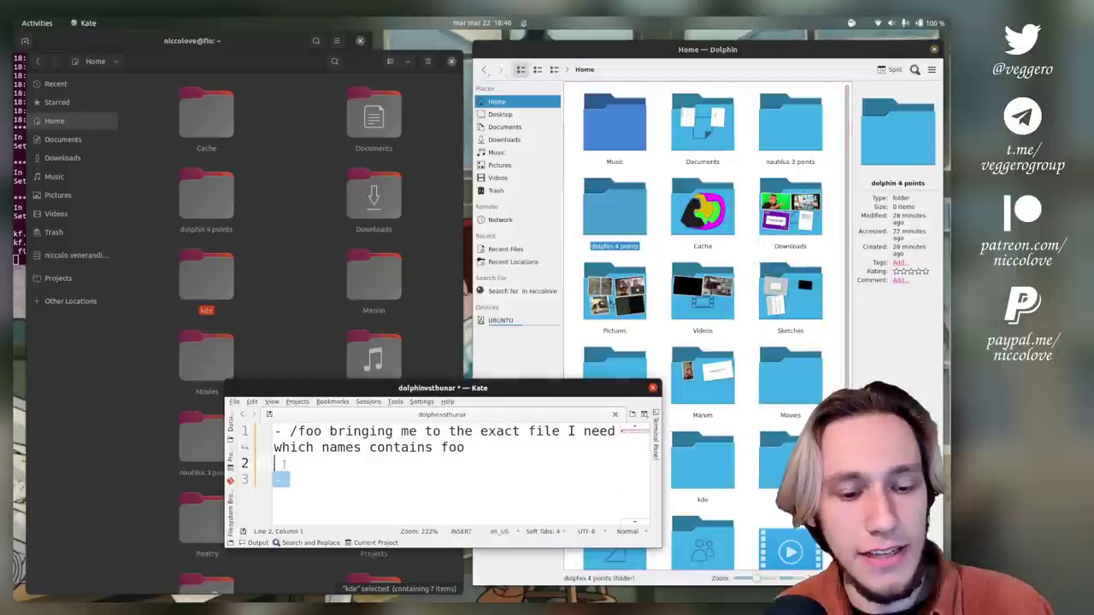
{"action": "key", "text": "BackSpace"}
{"action": "key", "text": "BackSpace"}
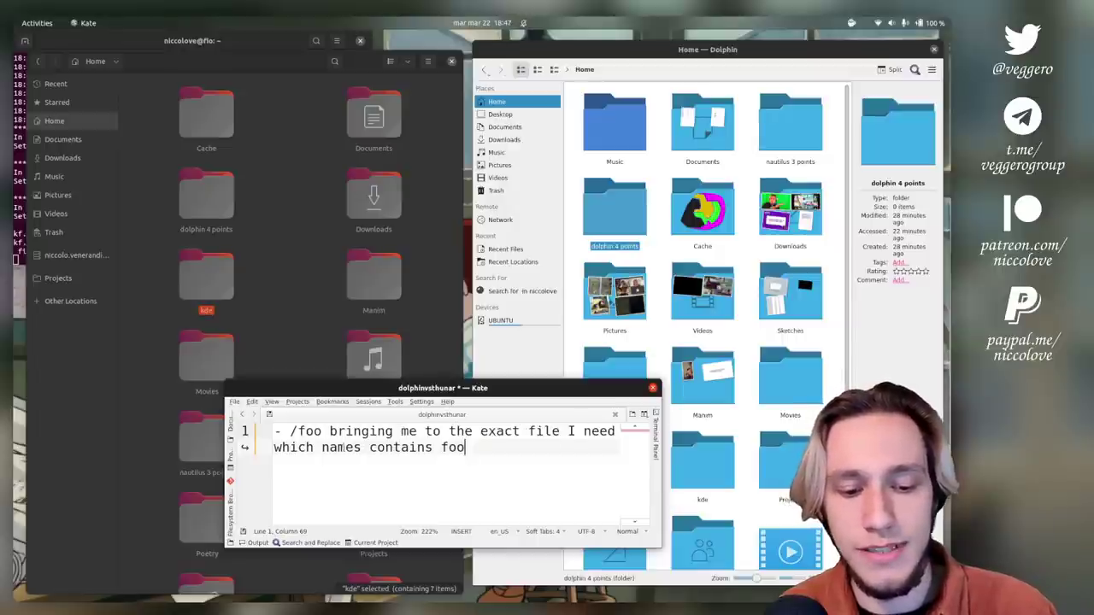
{"action": "left_click", "coordinate": [649, 342]}
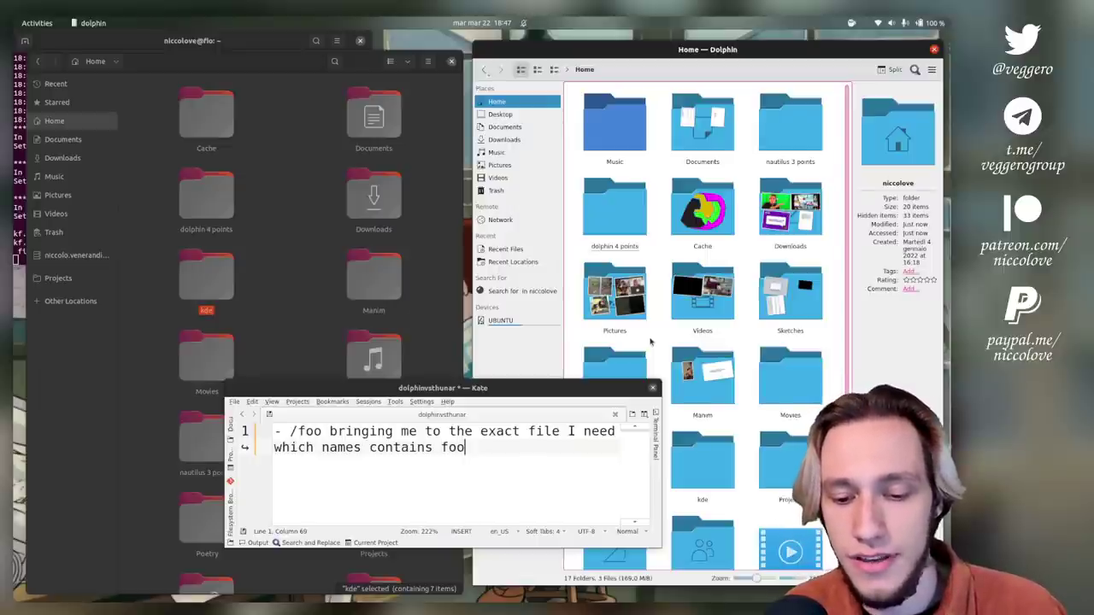
- Filter Dolphin's Home view by 'PX' so only the PXL video shows
{"action": "scroll", "coordinate": [649, 342], "scroll_direction": "down", "scroll_amount": 3}
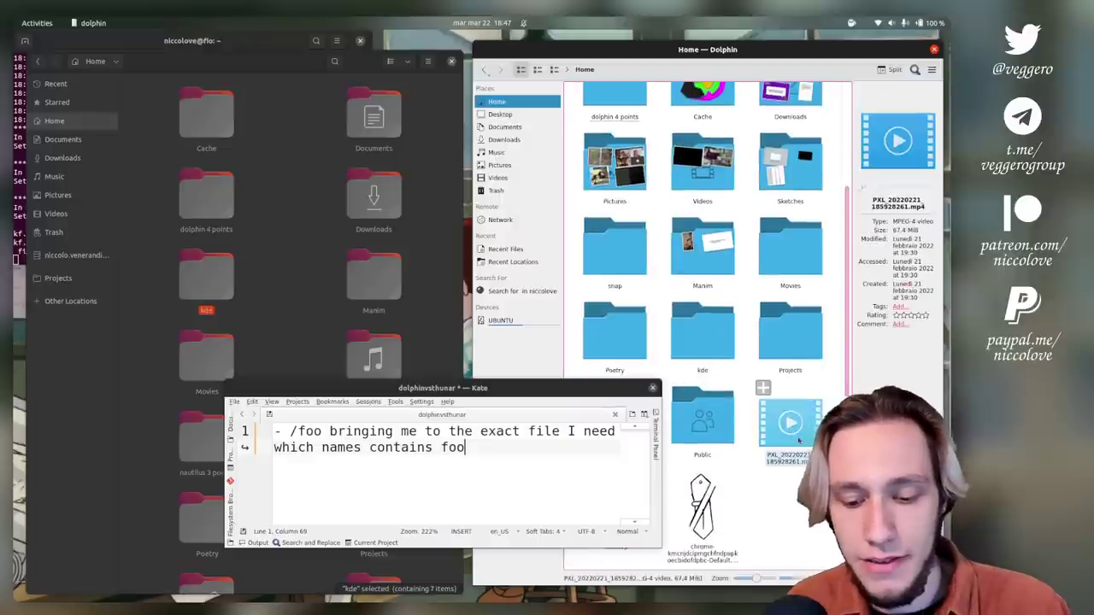
{"action": "key", "text": "ctrl+i"}
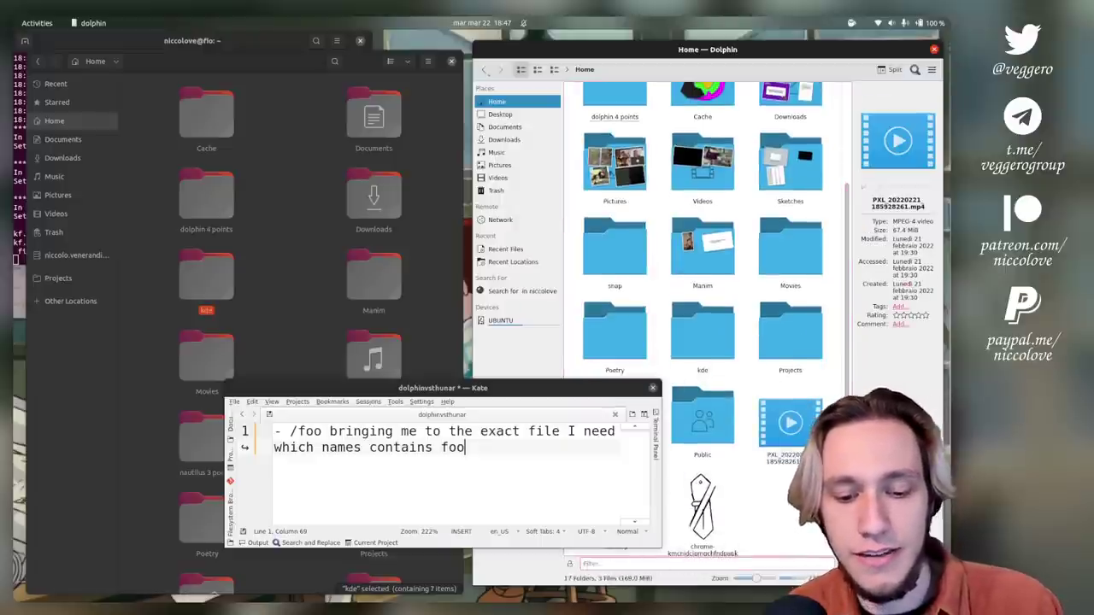
{"action": "type", "text": "foo"}
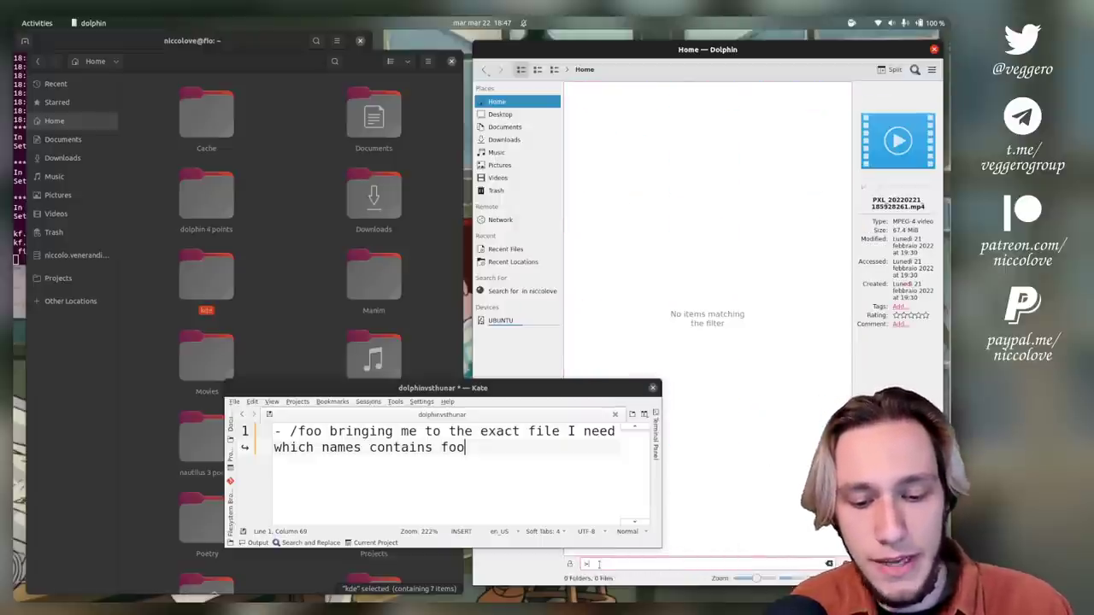
{"action": "key", "text": "BackSpace"}
{"action": "key", "text": "BackSpace"}
{"action": "key", "text": "BackSpace"}
{"action": "type", "text": "PXL"}
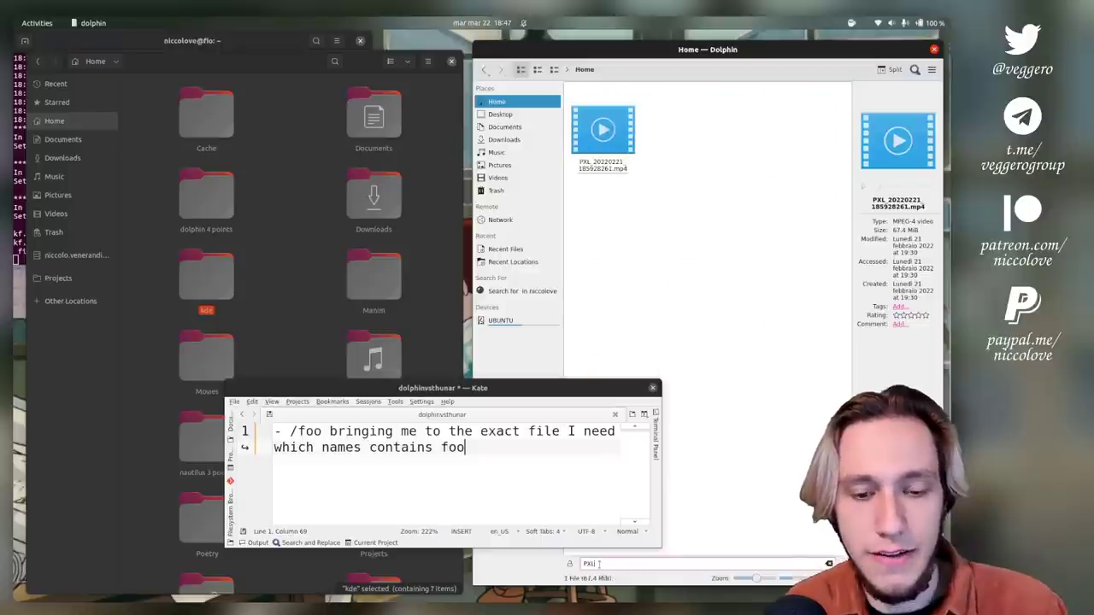
- Try reaching a /PXL location from the Files window's location bar
{"action": "left_click", "coordinate": [313, 247]}
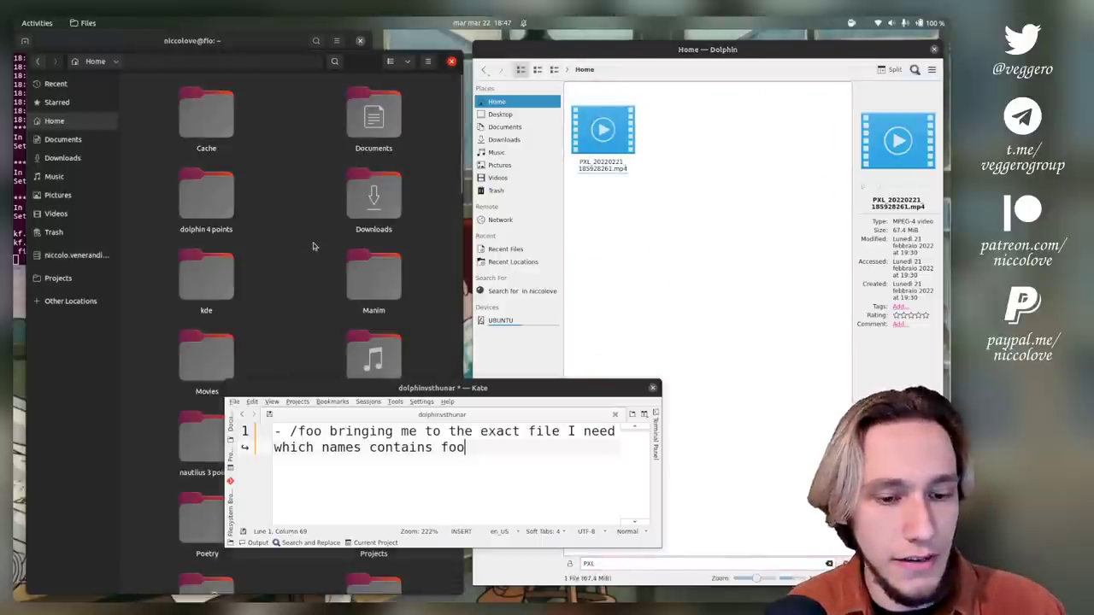
{"action": "type", "text": "/PXL"}
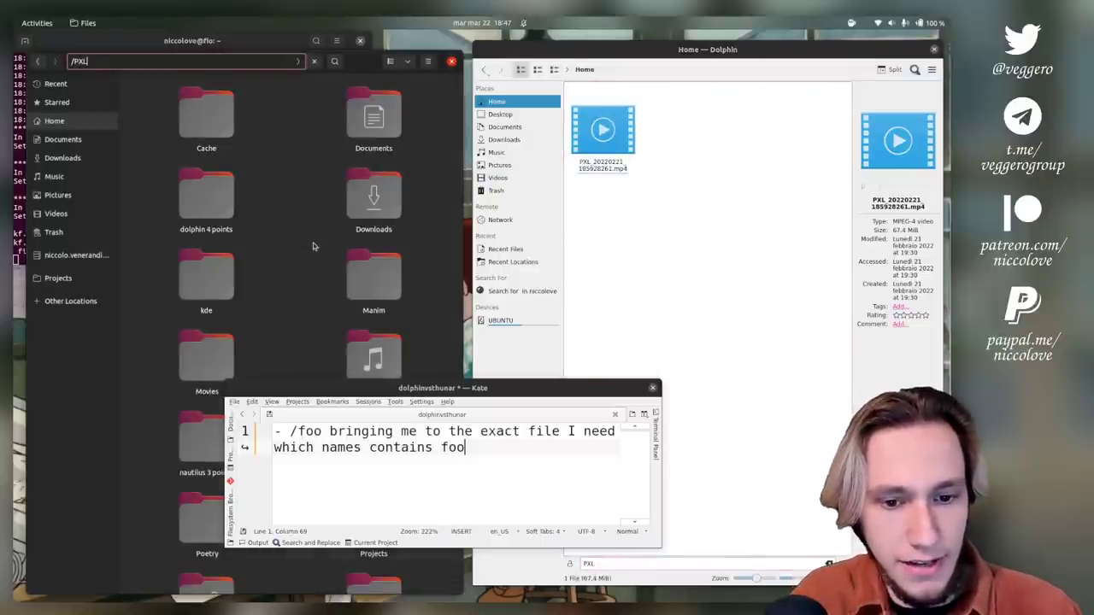
{"action": "key", "text": "Return"}
{"action": "key", "text": "Return"}
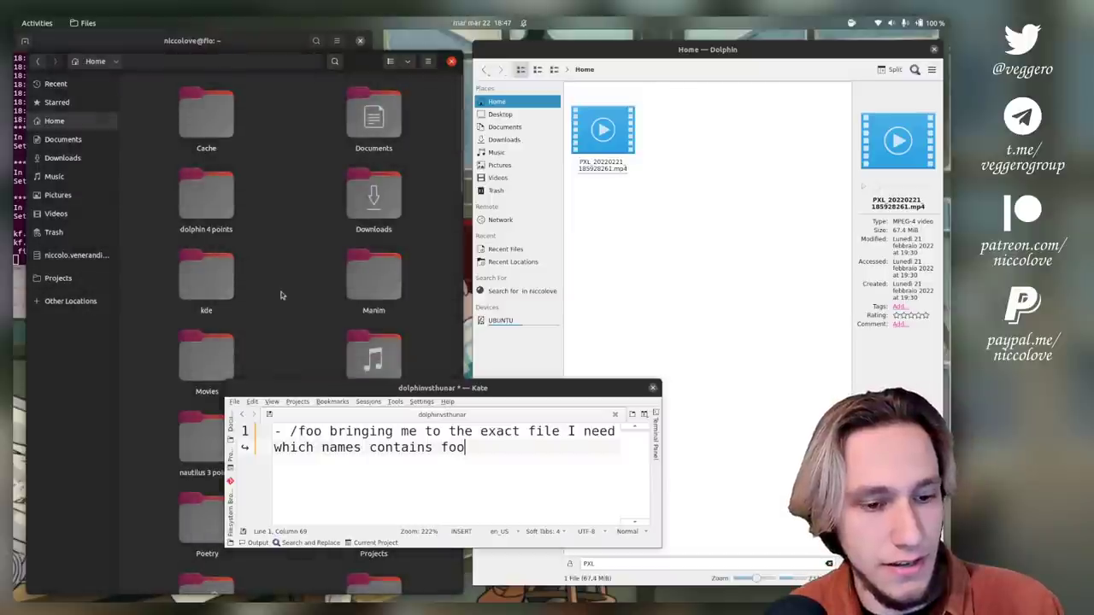
{"action": "scroll", "coordinate": [281, 294], "scroll_direction": "down", "scroll_amount": 5}
{"action": "scroll", "coordinate": [280, 295], "scroll_direction": "down", "scroll_amount": 3}
{"action": "scroll", "coordinate": [281, 295], "scroll_direction": "up", "scroll_amount": 4}
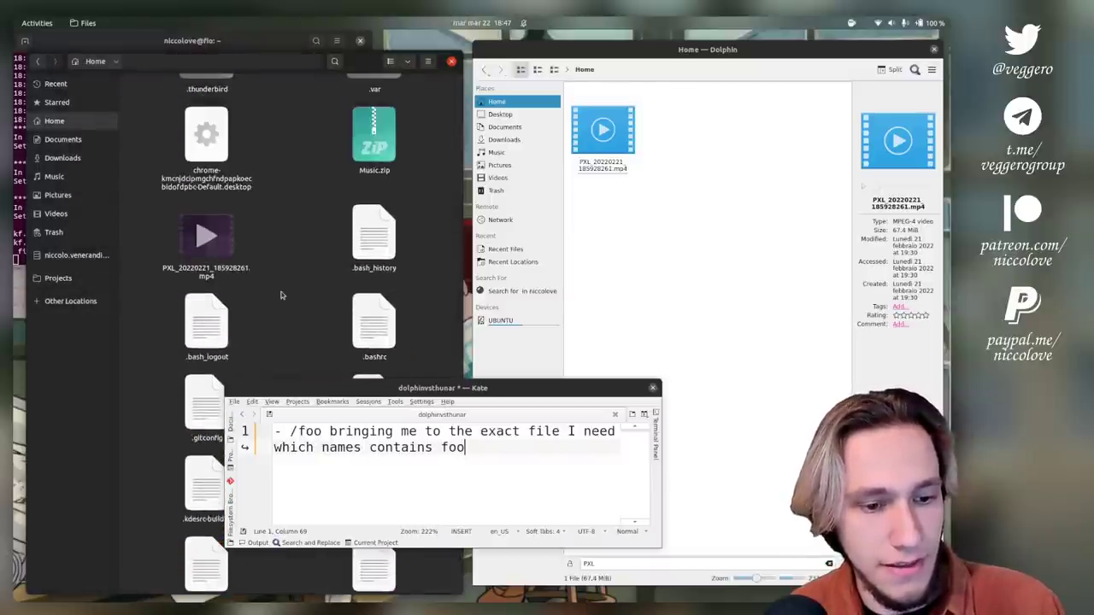
{"action": "type", "text": "/PXL"}
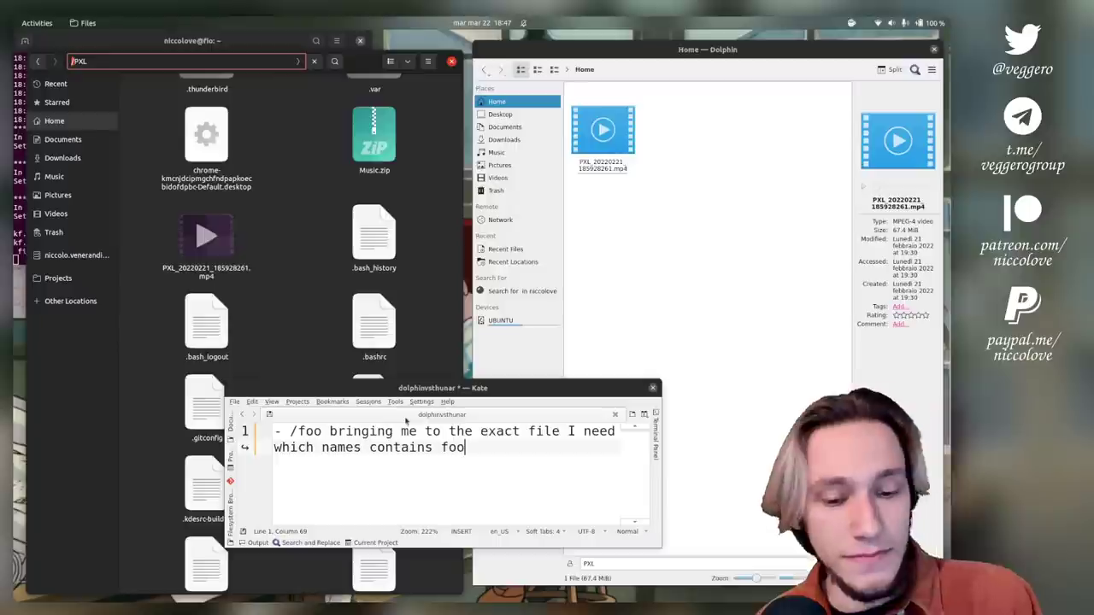
- Close Dolphin's PXL filter and search Nautilus for 'PXL'
{"action": "left_click_drag", "start_coordinate": [299, 431], "coordinate": [290, 431]}
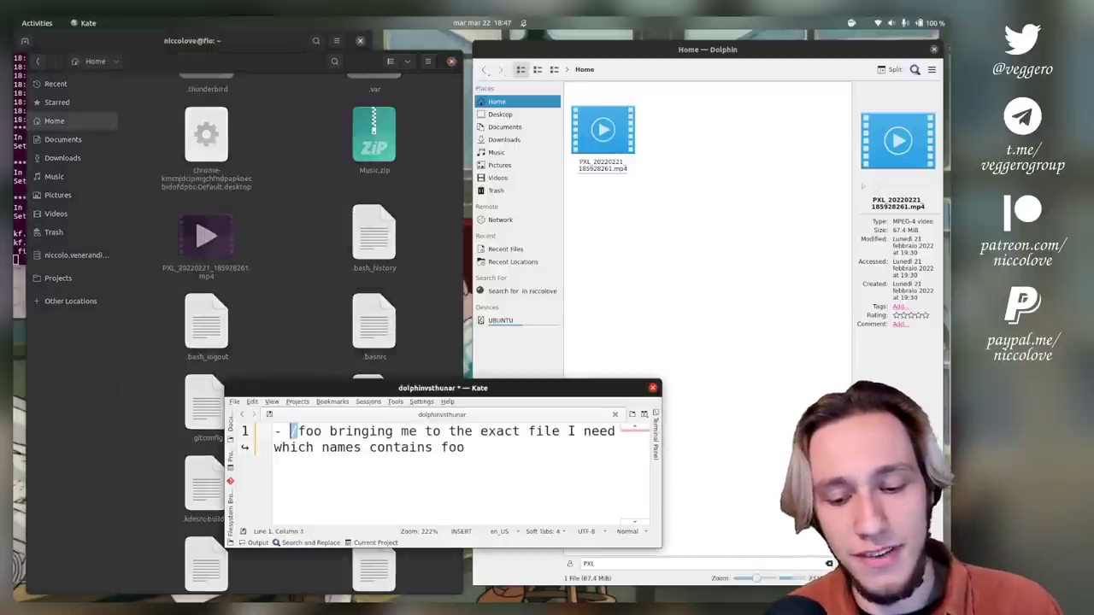
{"action": "left_click", "coordinate": [829, 564]}
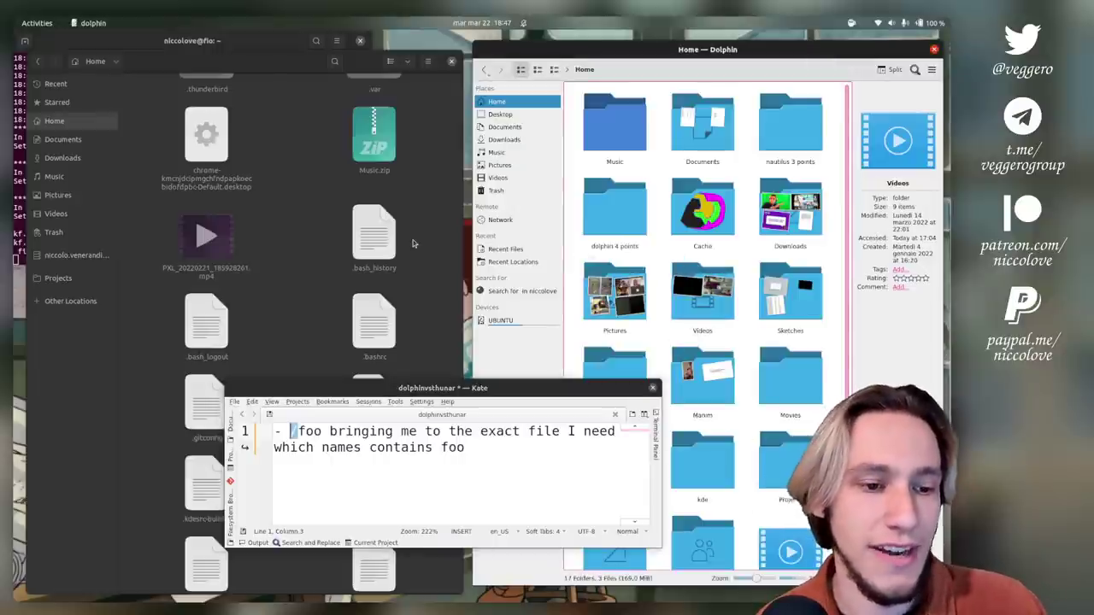
{"action": "left_click", "coordinate": [312, 233]}
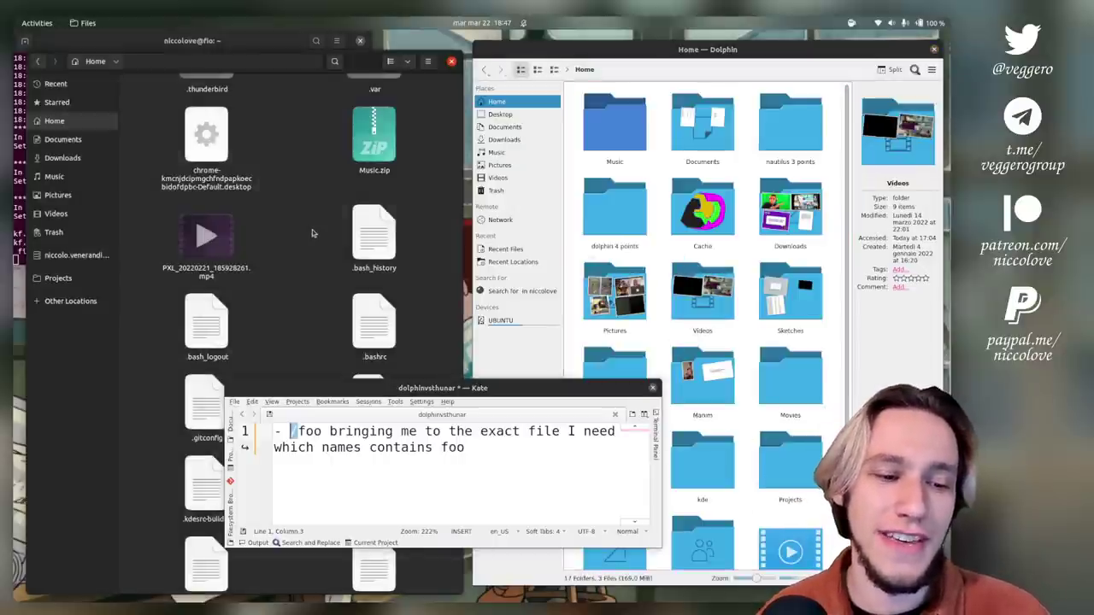
{"action": "type", "text": "PXL"}
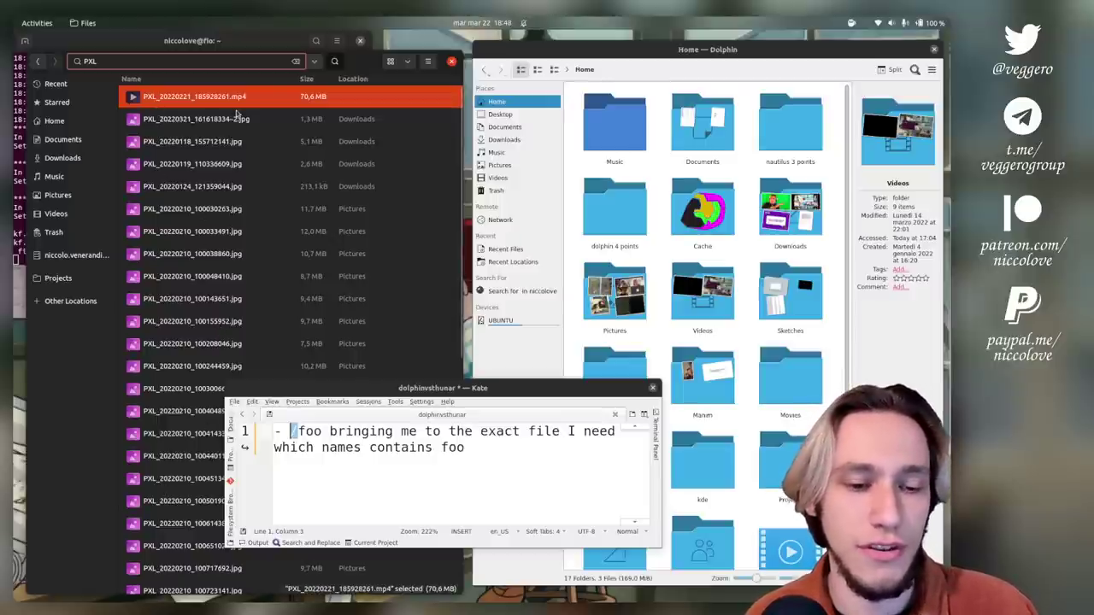
{"action": "key", "text": "alt+Tab"}
{"action": "key", "text": "ctrl+a"}
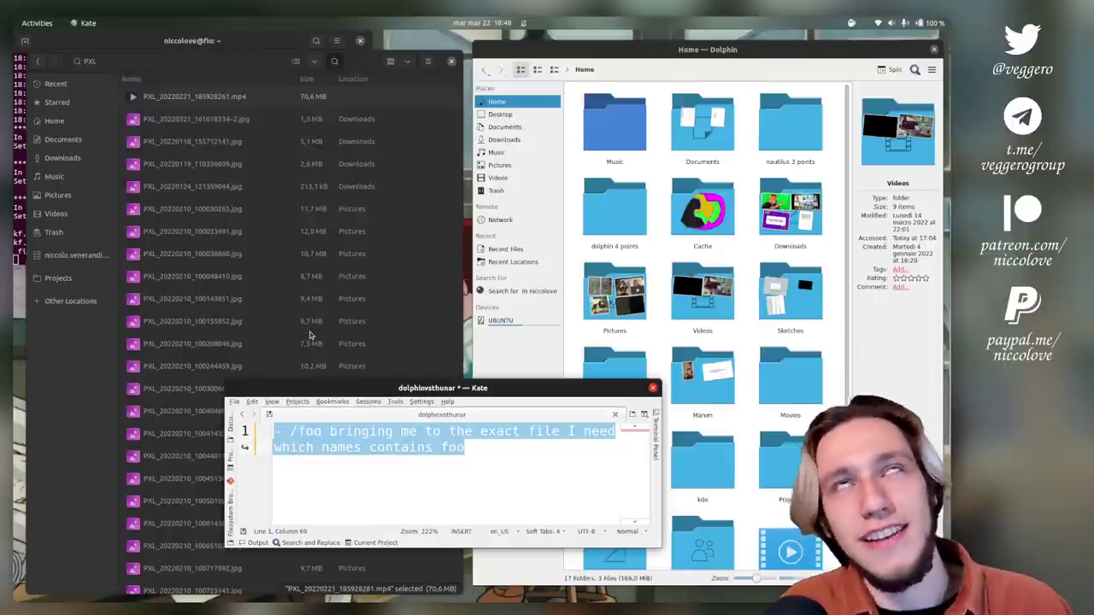
- Delete the last foo note, then show Home in both Files and Dolphin
{"action": "key", "text": "BackSpace"}
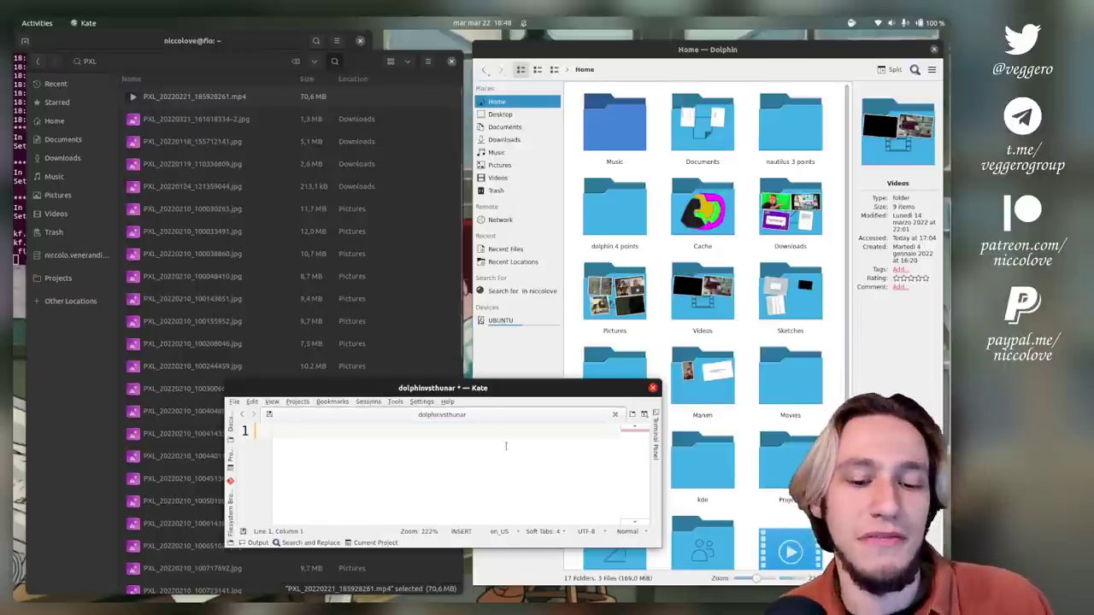
{"action": "key", "text": "alt+Tab"}
{"action": "left_click", "coordinate": [75, 121]}
{"action": "left_click", "coordinate": [496, 103]}
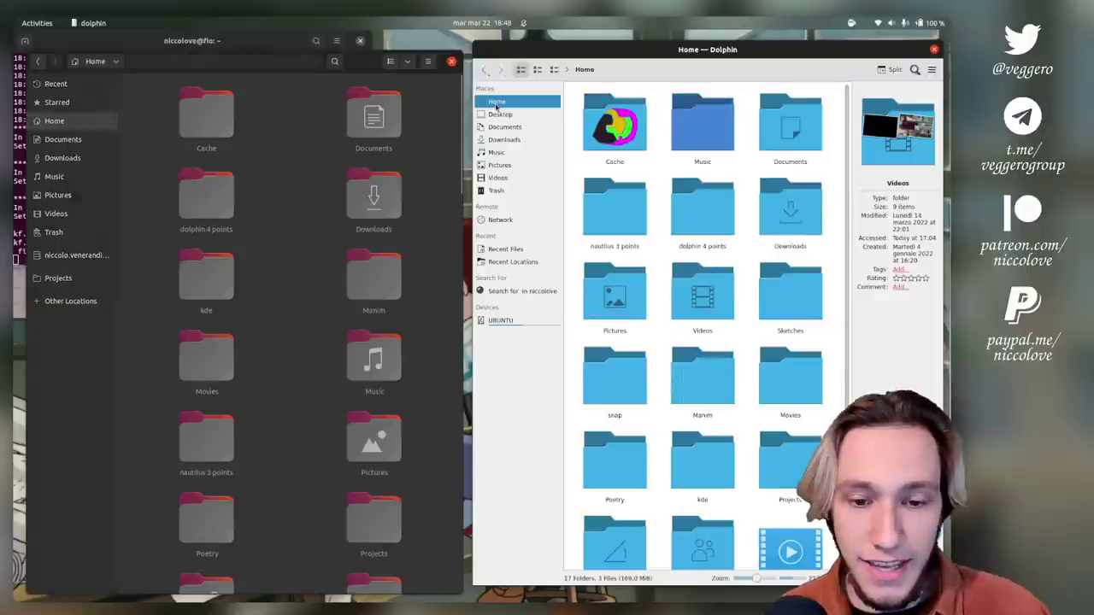